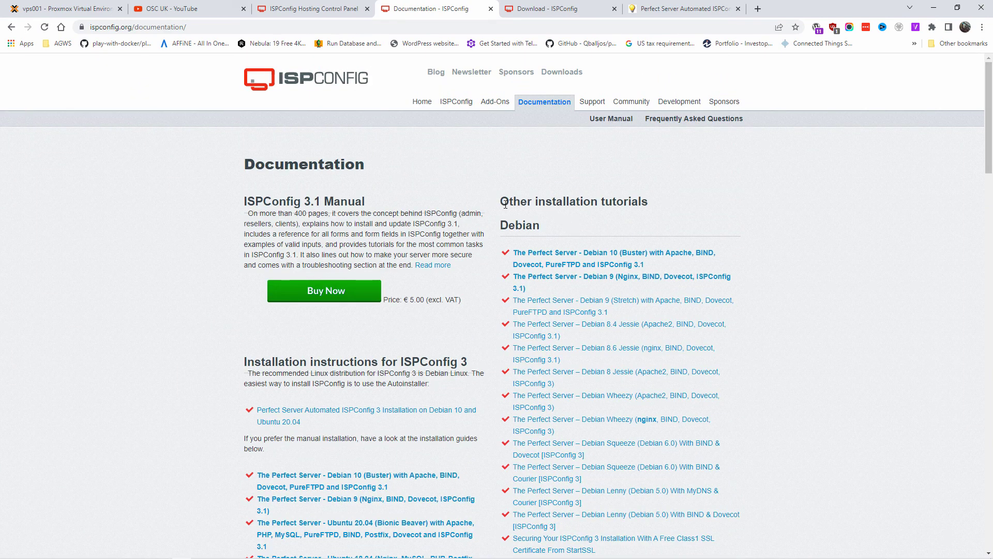
# Review the Debian and Ubuntu installation tutorials listed on the ISPConfig documentation page
pyautogui.moveTo(504, 202); pyautogui.dragTo(651, 211)
pyautogui.scroll(-6, 649, 207)
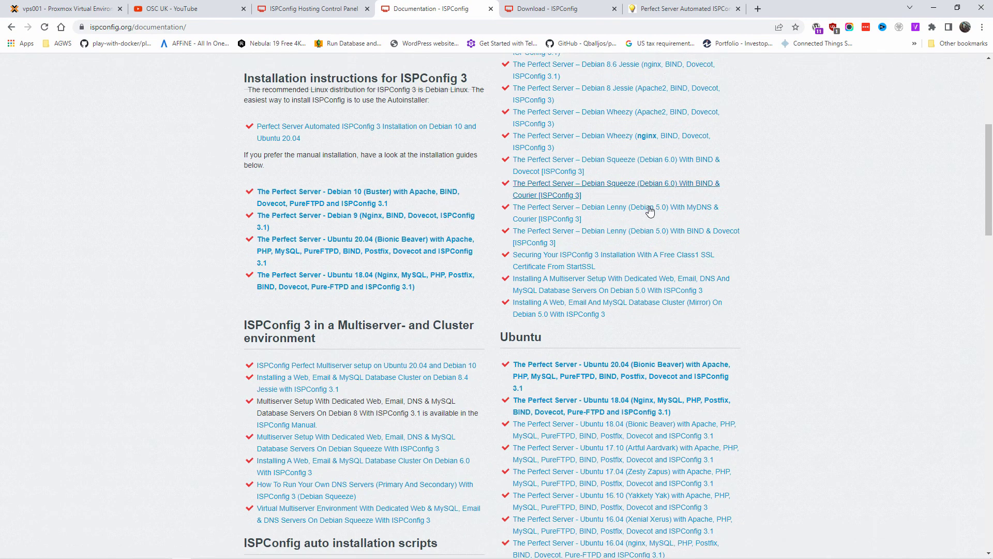
pyautogui.moveTo(543, 311); pyautogui.dragTo(498, 308)
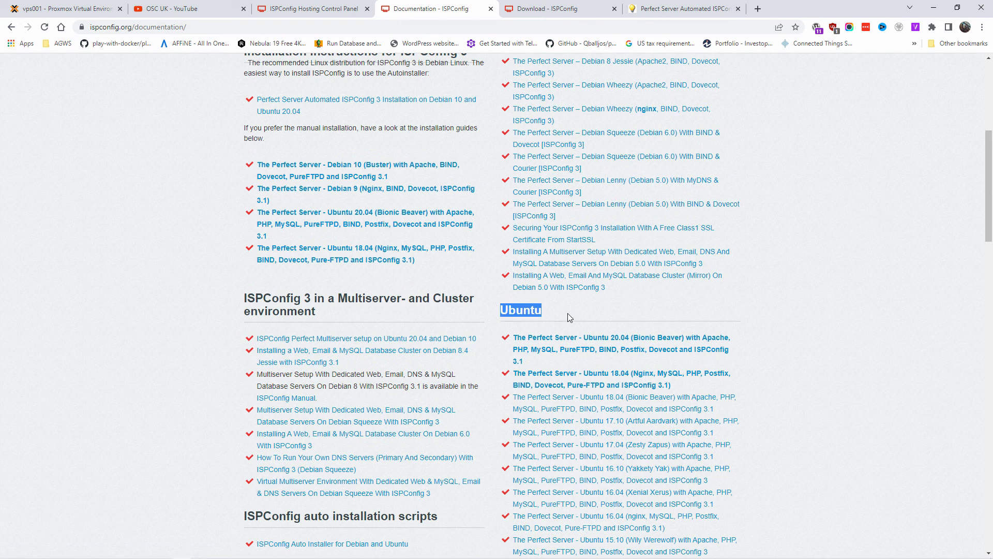
pyautogui.click(786, 301)
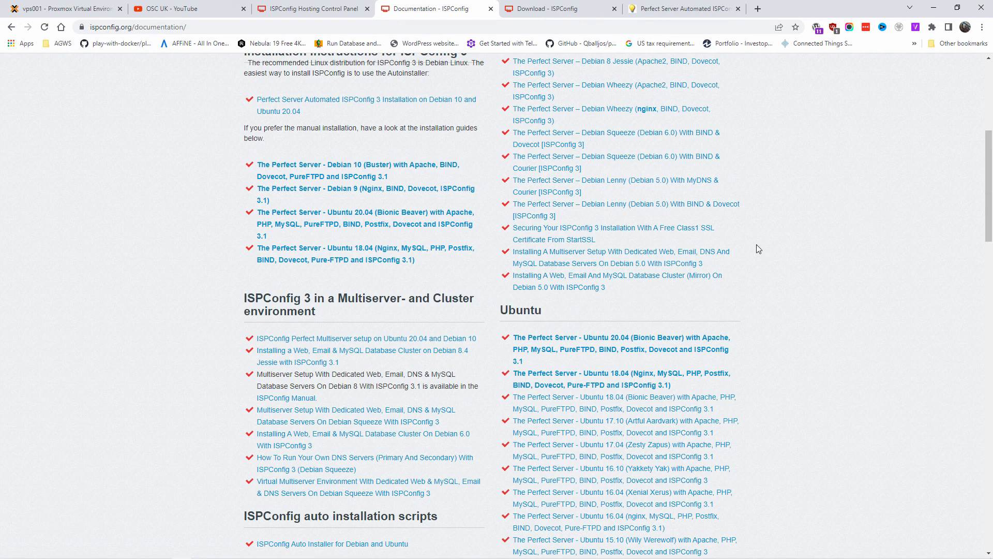
# Review the ispconfig_update.sh update instructions on the ISPConfig Download page and close the Documentation page
pyautogui.click(547, 8)
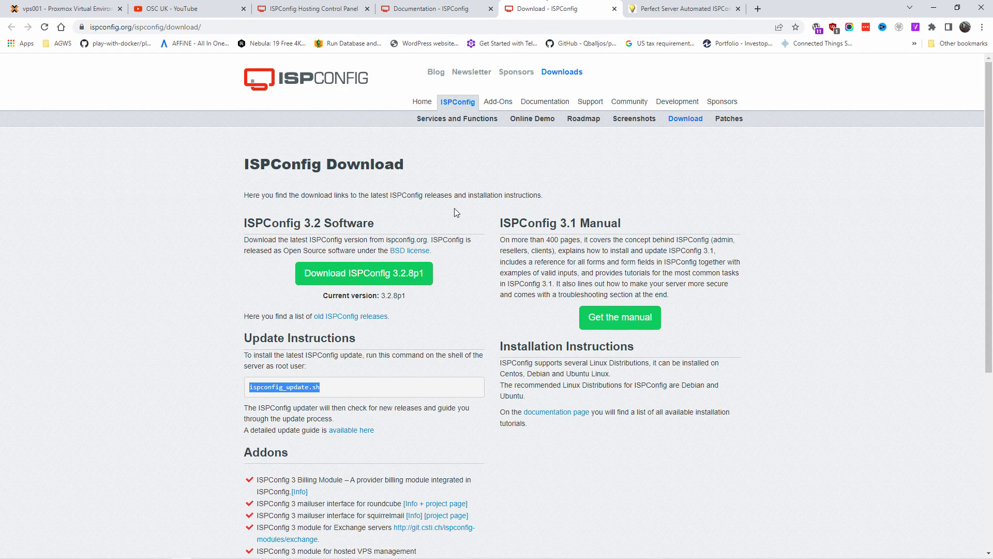
pyautogui.scroll(-5, 454, 209)
pyautogui.scroll(5, 457, 206)
pyautogui.moveTo(322, 389); pyautogui.dragTo(250, 396)
pyautogui.click(490, 9)
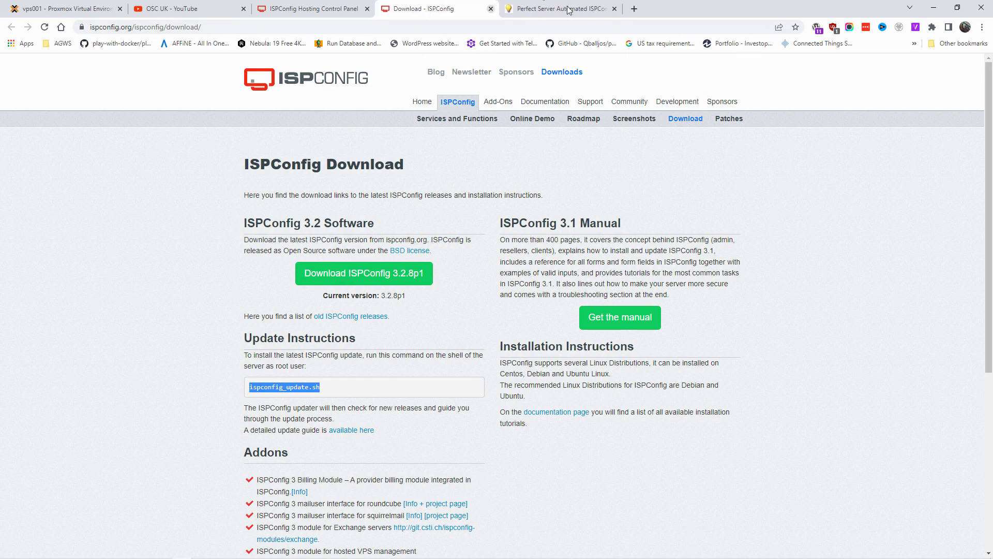
# Look over the HowtoForge automated installation tutorial and the ISPConfig Download page, and close the ISPConfig home page
pyautogui.click(587, 7)
pyautogui.scroll(4, 291, 144)
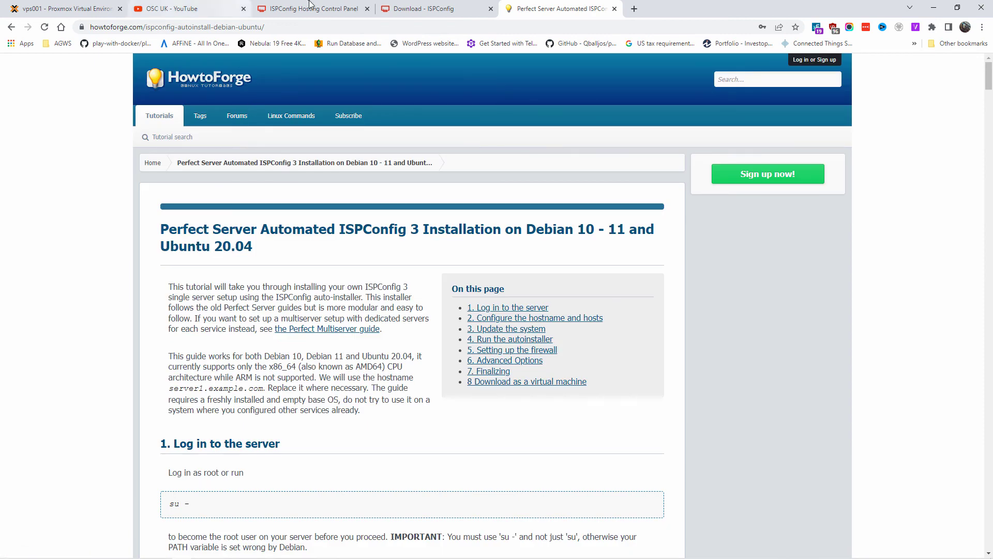
pyautogui.click(397, 9)
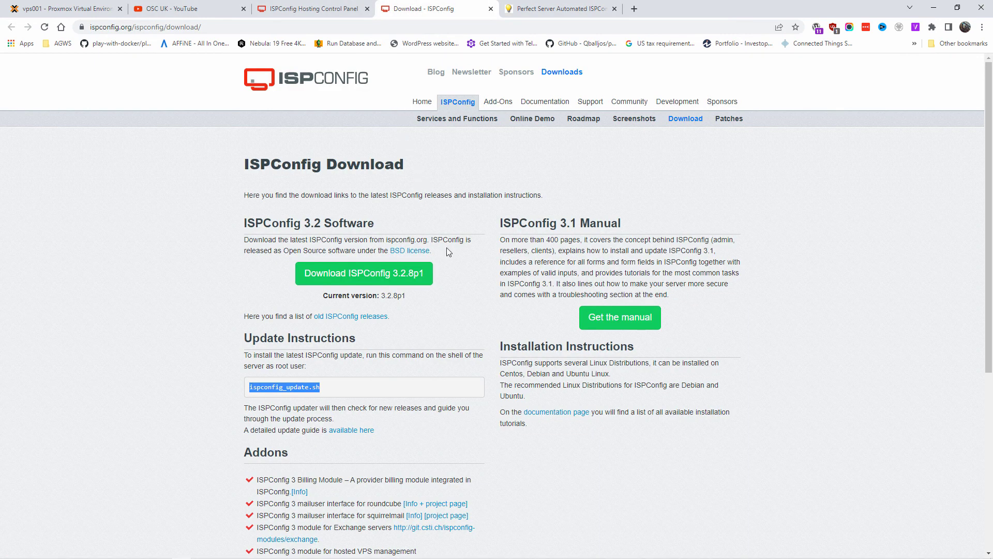
pyautogui.scroll(-4, 448, 252)
pyautogui.scroll(4, 448, 249)
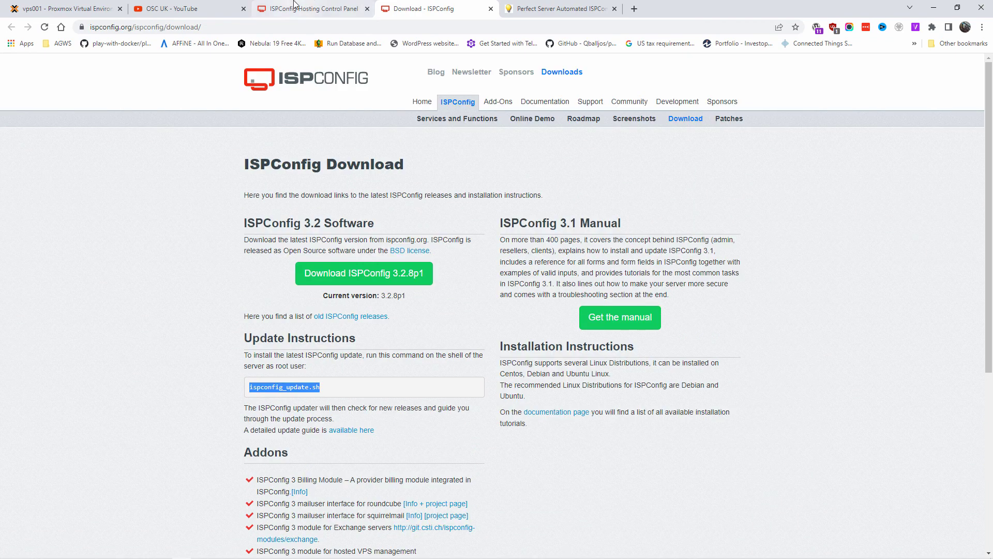
pyautogui.click(294, 5)
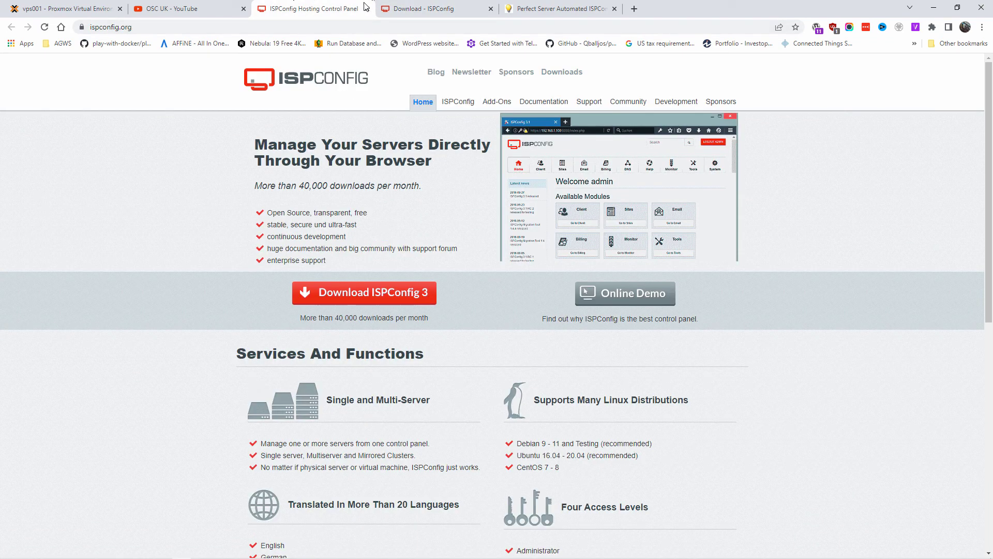
pyautogui.click(368, 9)
# Switch to Proxmox and view the consoles of virtual machines 100 and 101 (ISPCONFIG)
pyautogui.click(113, 6)
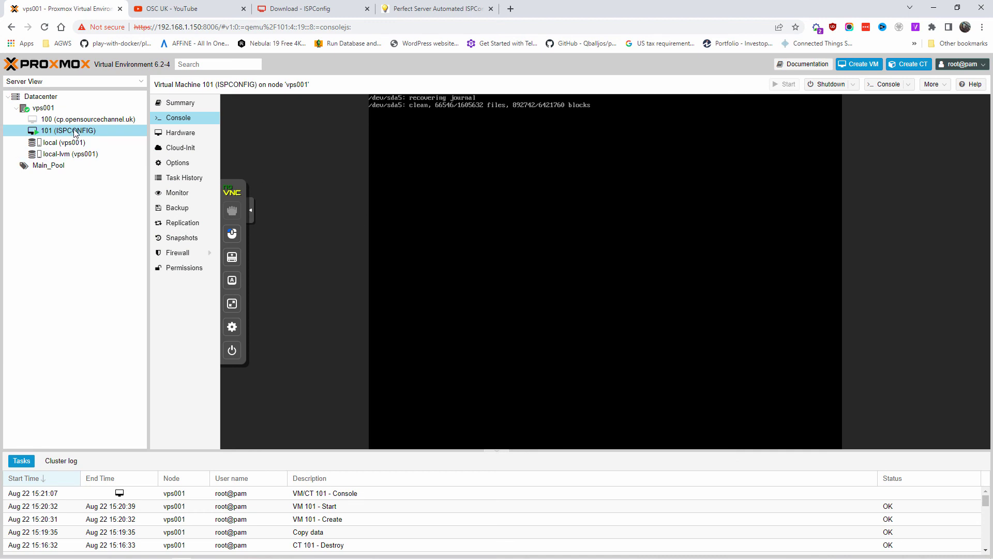
pyautogui.click(86, 118)
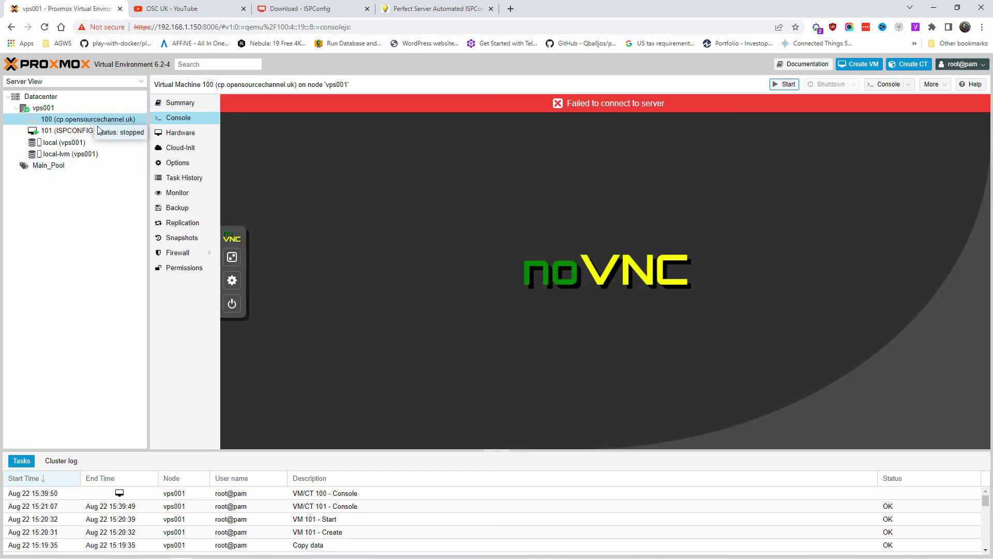
pyautogui.click(70, 132)
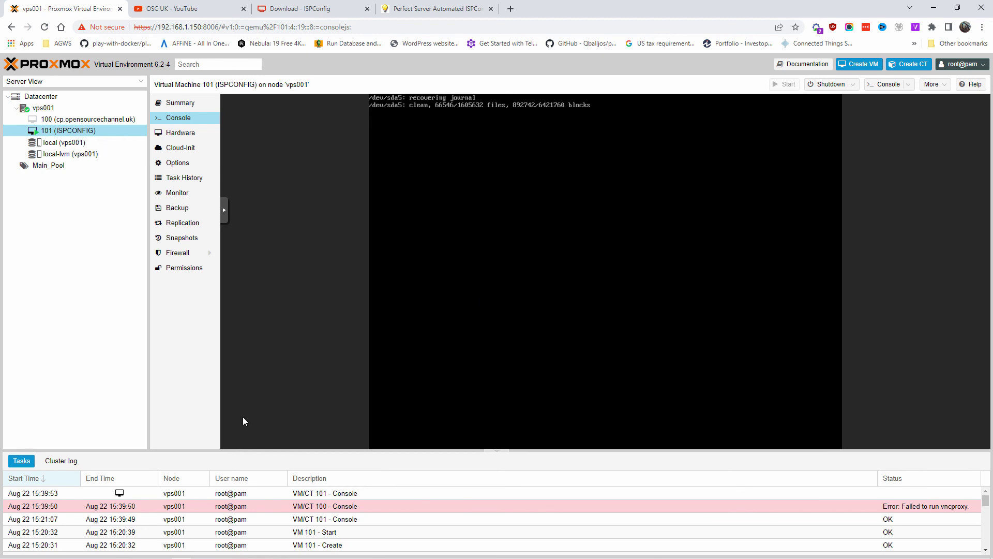
pyautogui.click(97, 494)
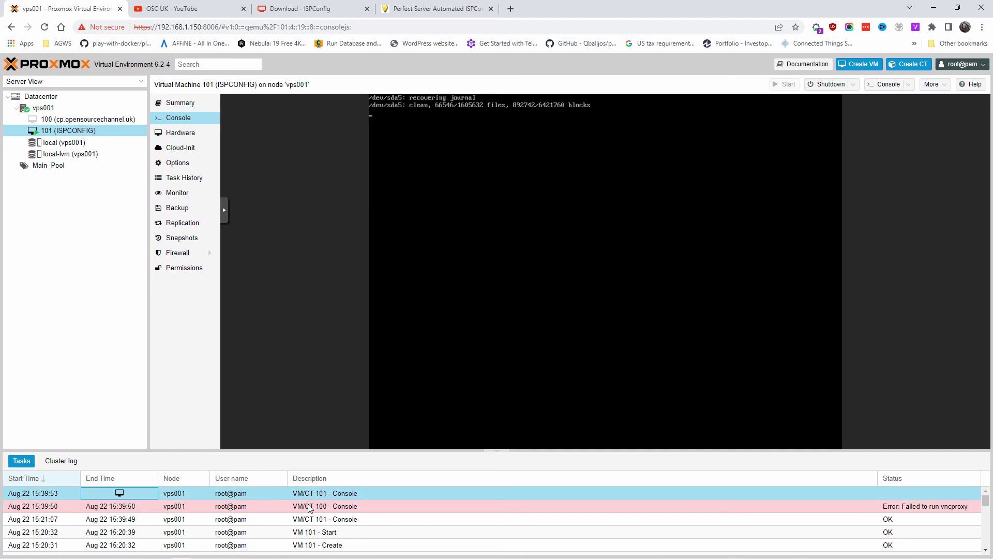
pyautogui.rightClick(81, 131)
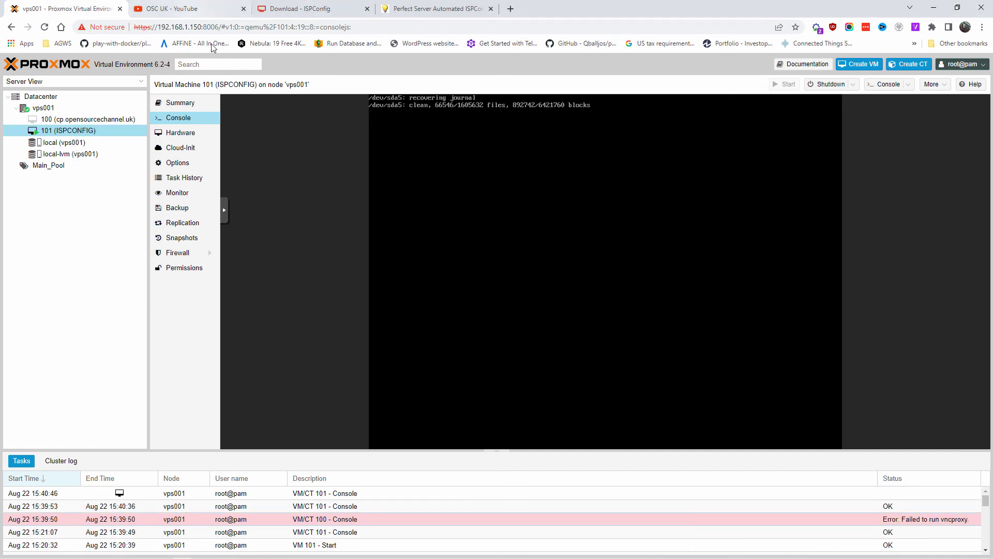
# Examine the resource summary and the configuration options of virtual machine 101 (ISPCONFIG)
pyautogui.click(179, 104)
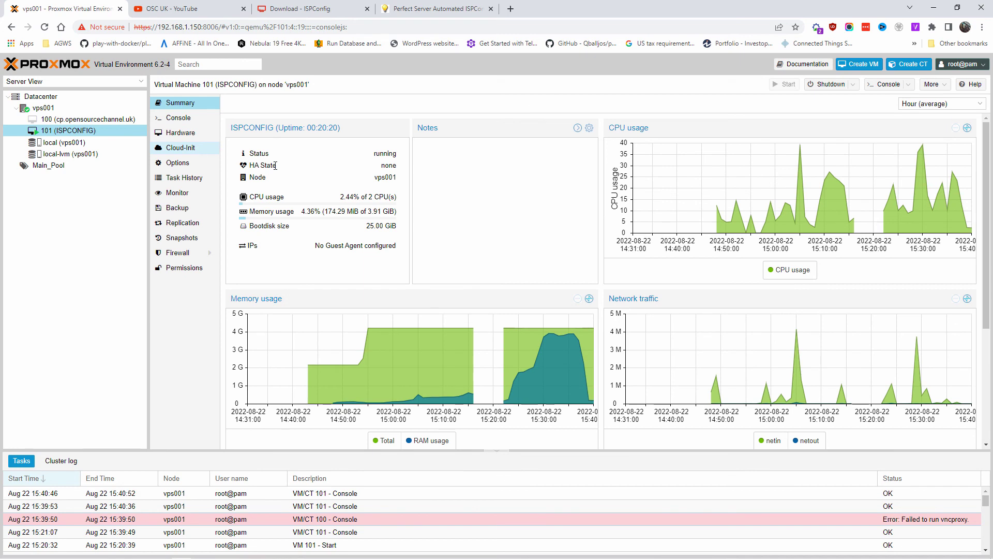
pyautogui.moveTo(370, 196)
pyautogui.mouseDown()
pyautogui.moveTo(248, 197)
pyautogui.moveTo(290, 212)
pyautogui.moveTo(363, 214)
pyautogui.mouseUp()
pyautogui.click(366, 213)
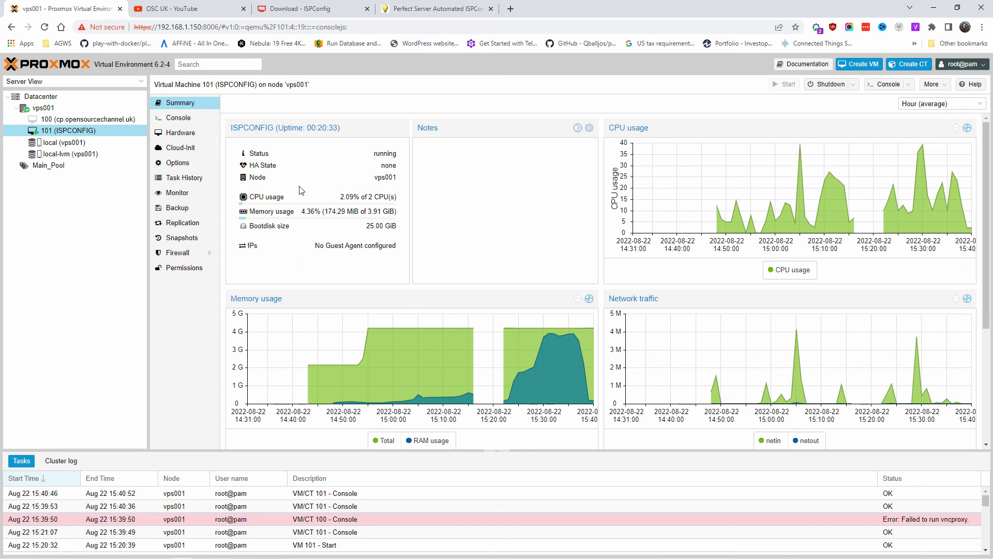
pyautogui.click(178, 163)
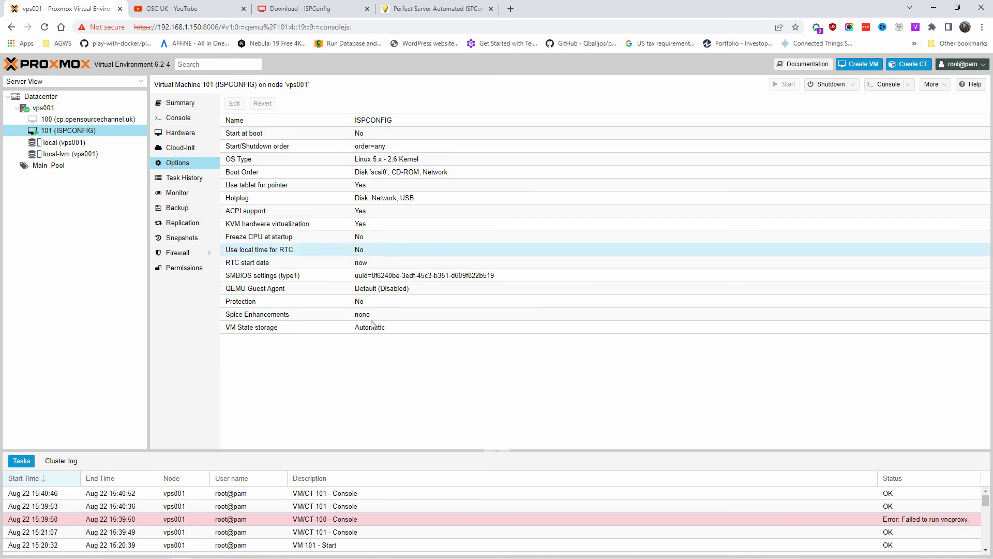
pyautogui.click(445, 356)
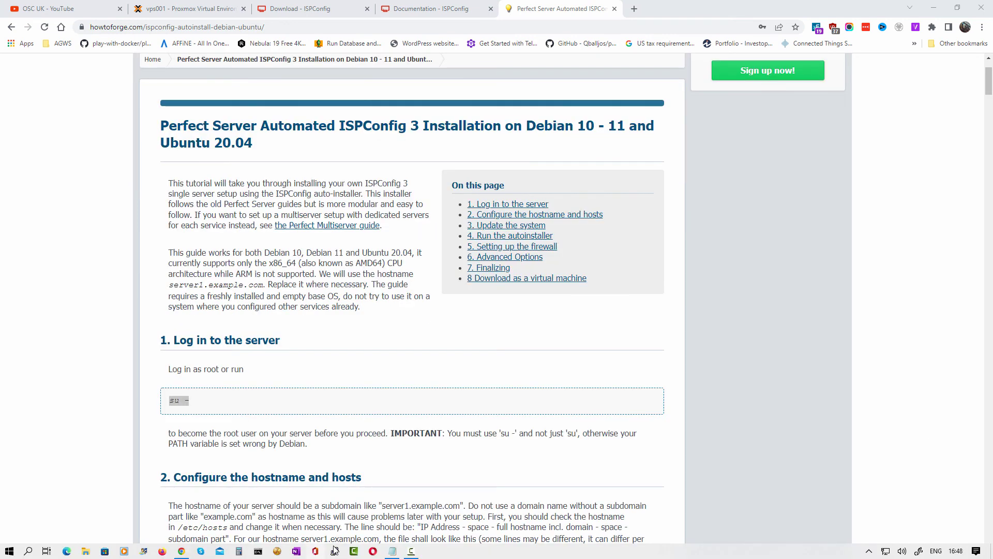
# Switch to PuTTY and open an SSH session to the host 192.168.1.131
pyautogui.click(334, 551)
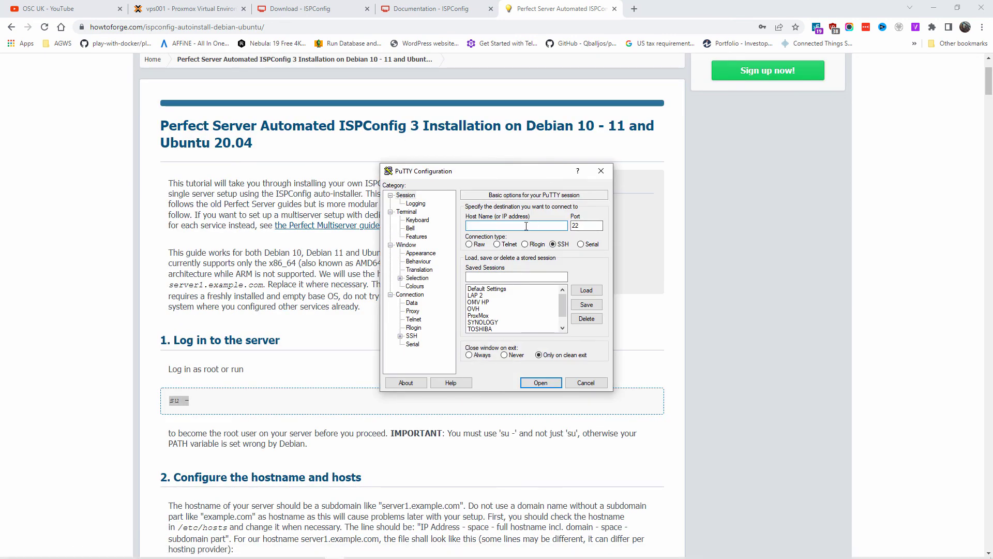
pyautogui.write('192.168')
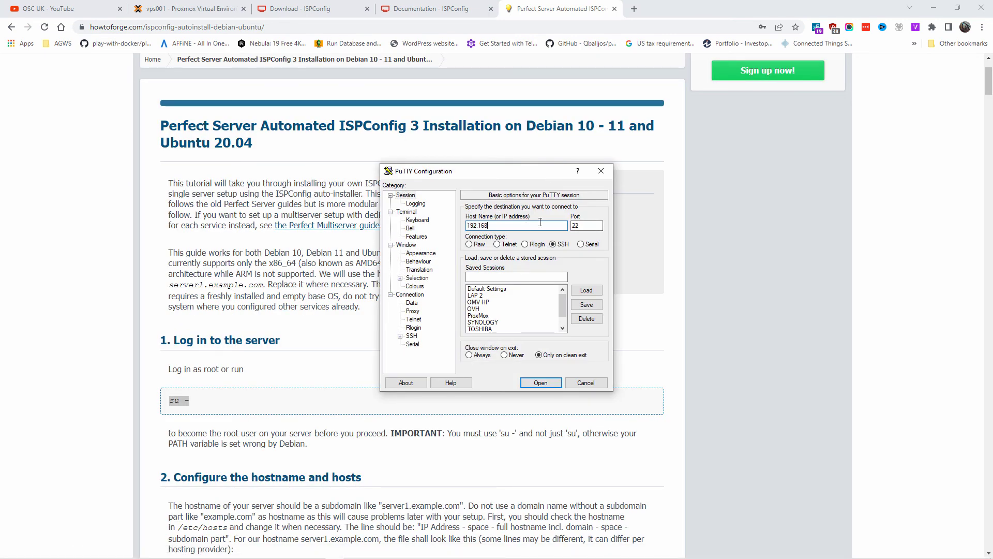
pyautogui.write('.1.131')
pyautogui.press('Return')
# Log in to the server with the user account's name and password
pyautogui.write('hal')
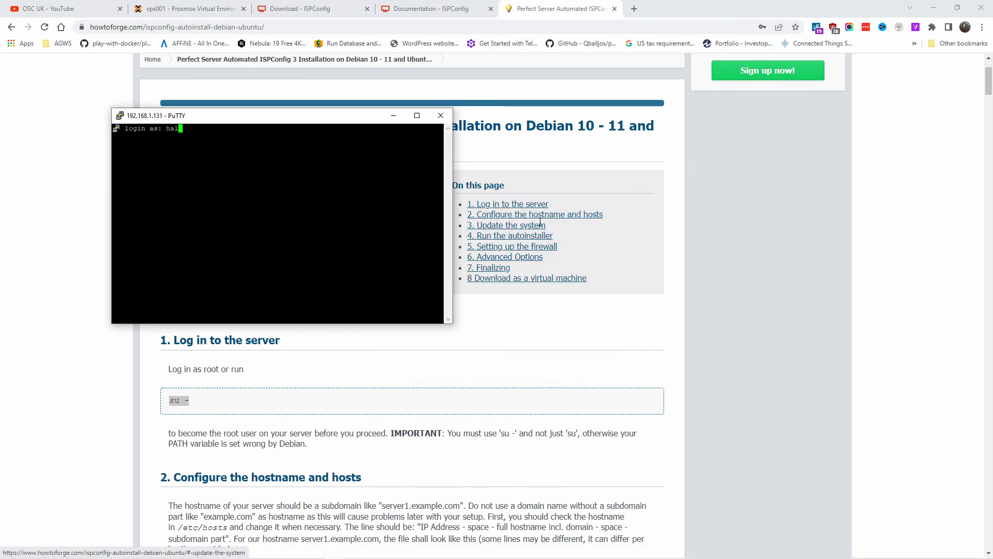
pyautogui.press('Return')
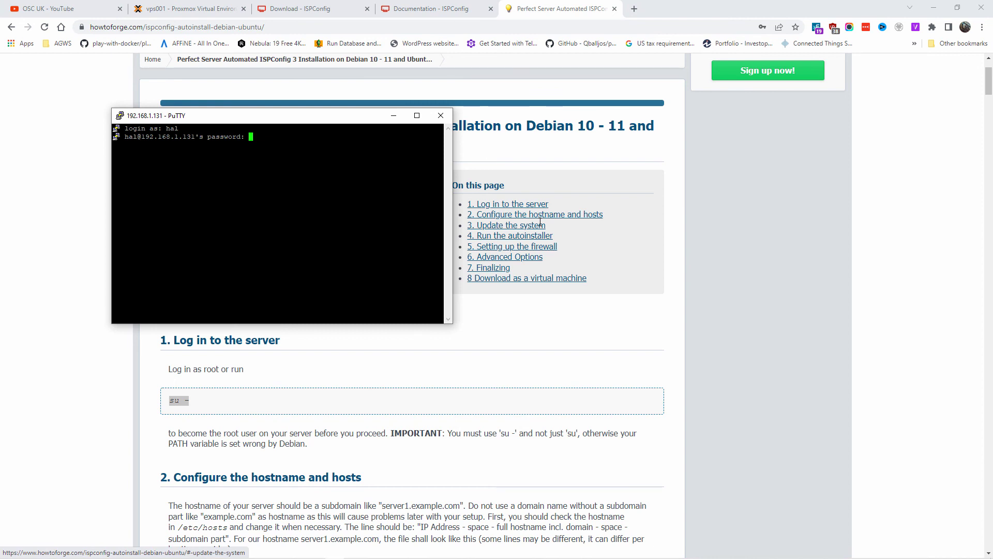
pyautogui.press('Return')
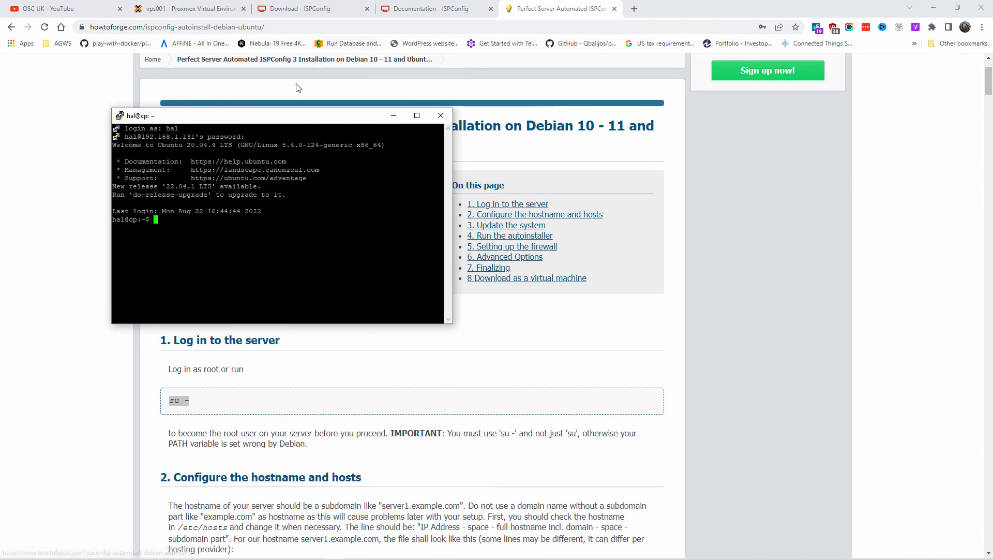
# Enlarge the terminal window and its text, and place it over the tutorial page with section 1 still readable
pyautogui.moveTo(301, 123); pyautogui.dragTo(517, 217)
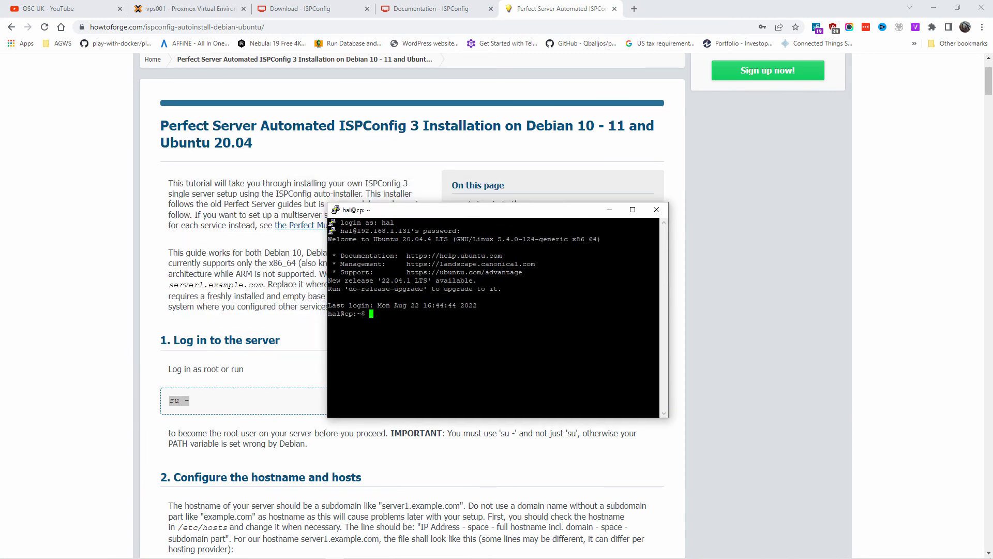
pyautogui.moveTo(382, 281); pyautogui.dragTo(441, 281)
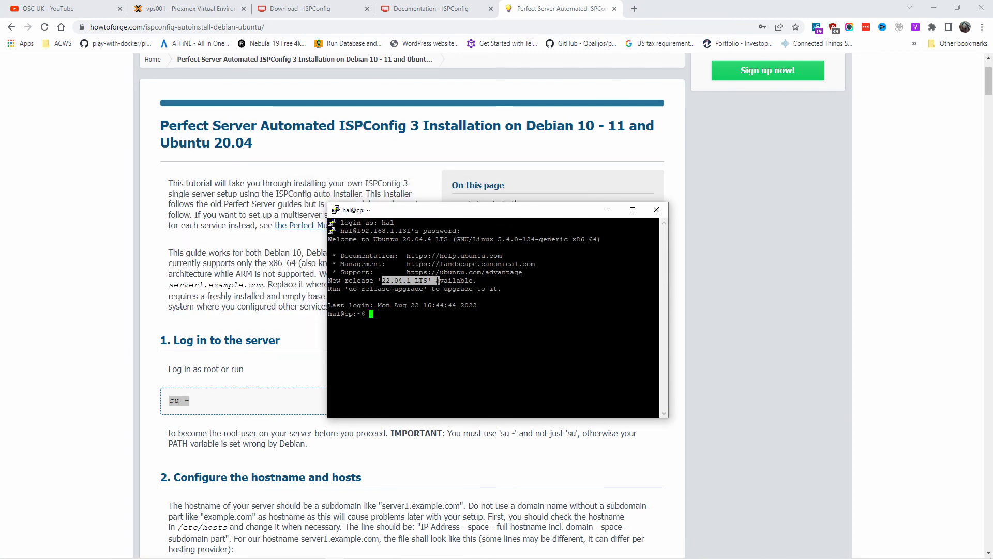
pyautogui.click(440, 281)
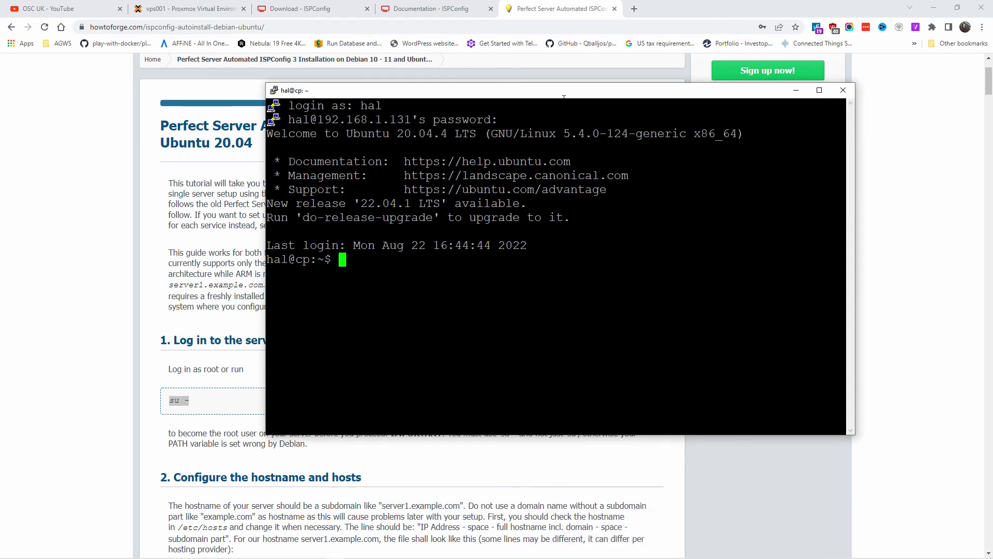
pyautogui.moveTo(565, 91); pyautogui.dragTo(611, 128)
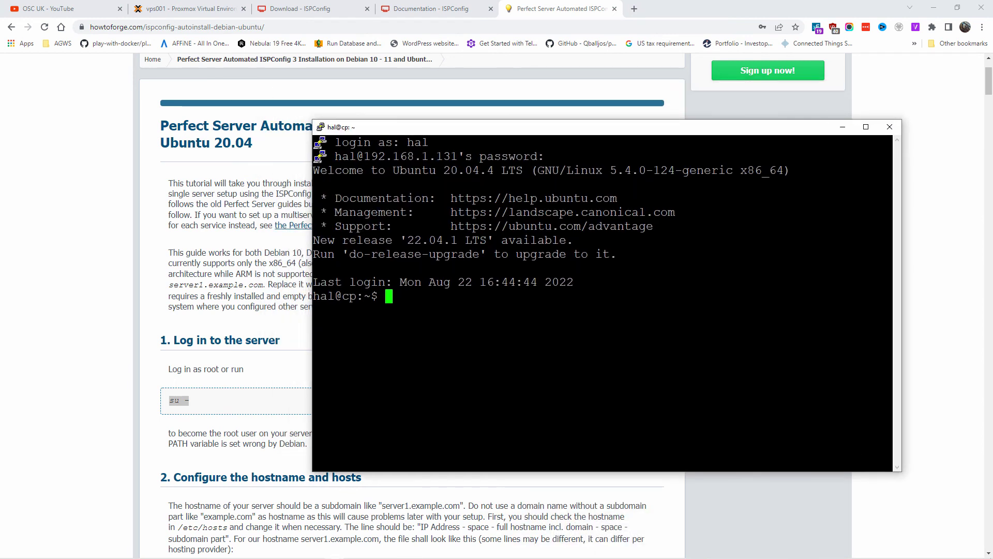
# Switch to the root user with the command sudo su -, entering the account password
pyautogui.write('sudo ')
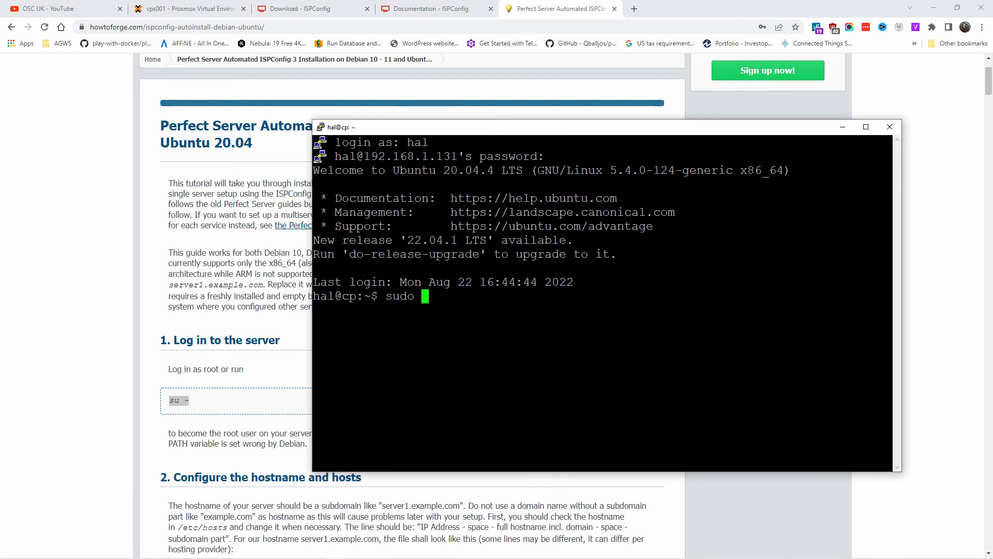
pyautogui.write('su -')
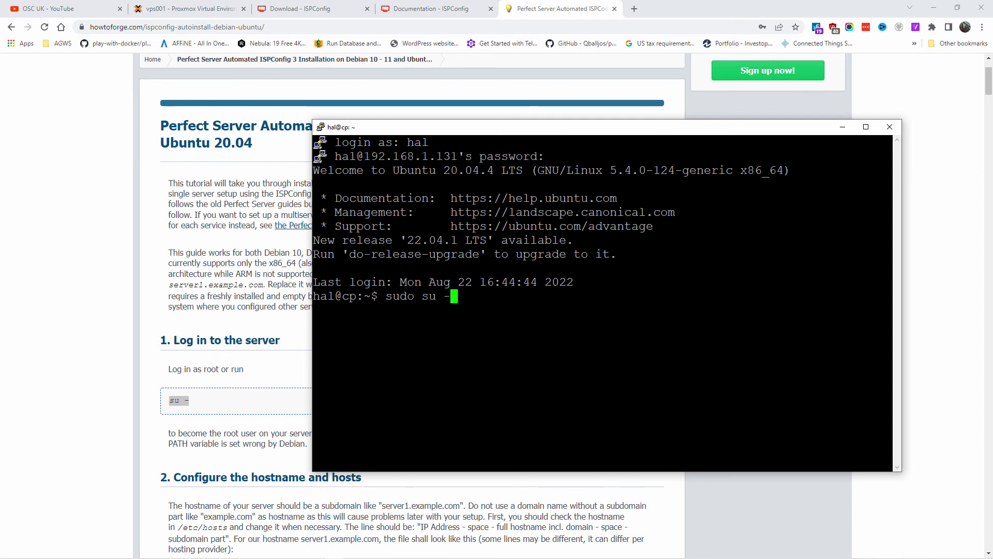
pyautogui.press('Return')
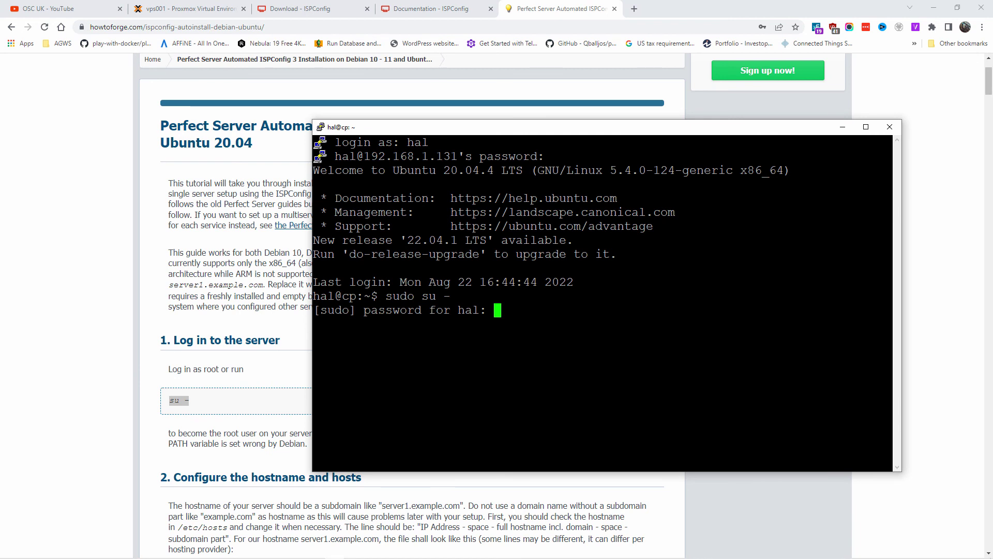
pyautogui.press('Return')
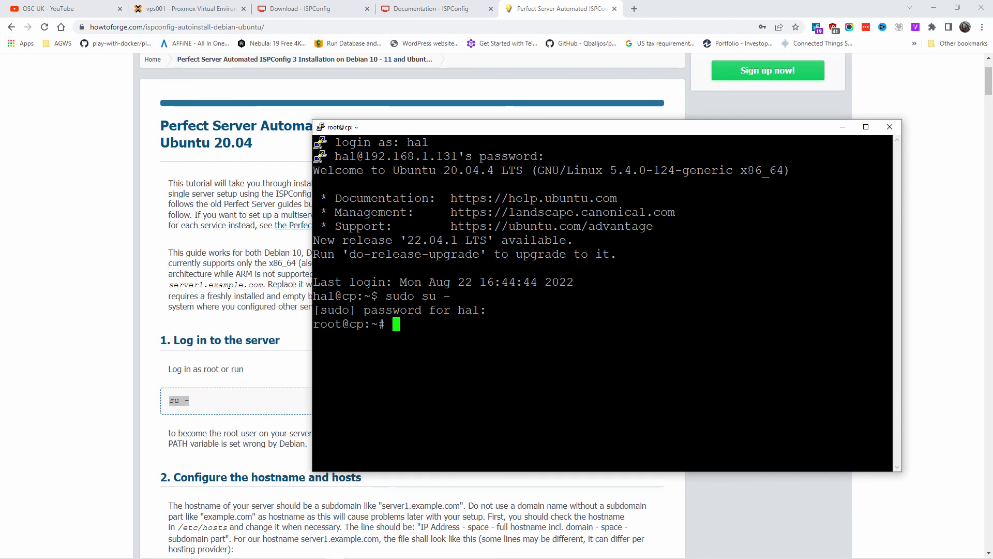
pyautogui.moveTo(314, 323); pyautogui.dragTo(374, 336)
pyautogui.click(375, 337)
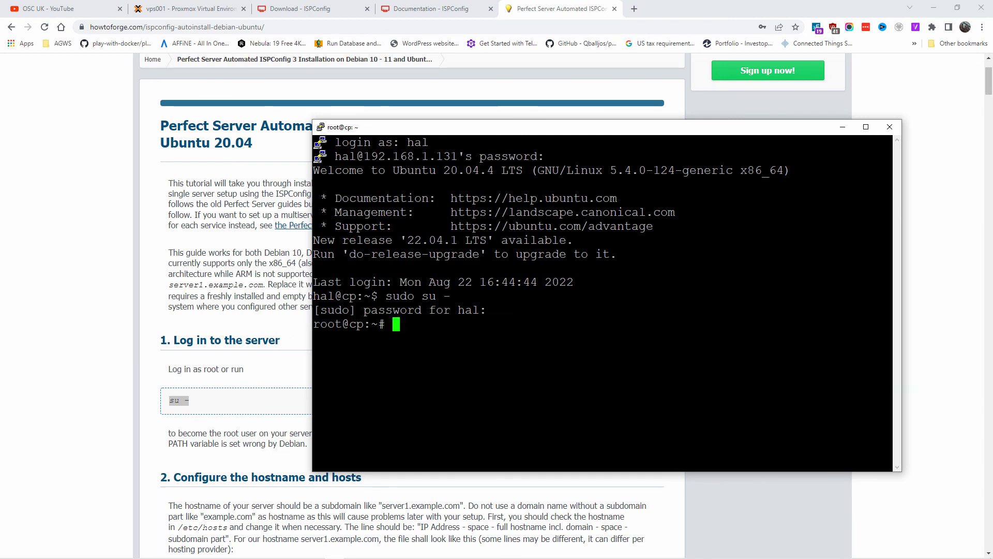
# Copy the command nano /etc/hosts from section 2 of the tutorial
pyautogui.click(242, 420)
pyautogui.scroll(-4, 248, 398)
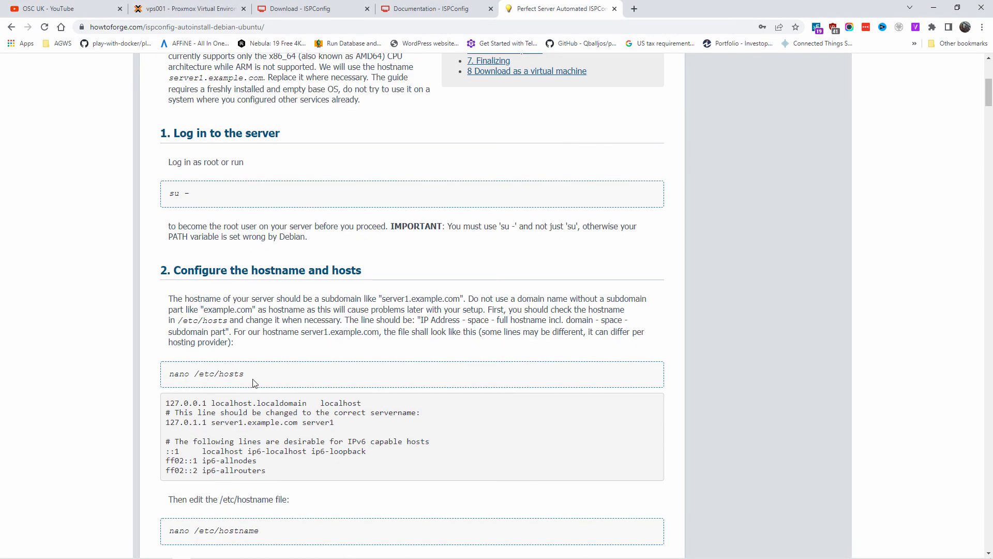
pyautogui.moveTo(254, 382); pyautogui.dragTo(173, 374)
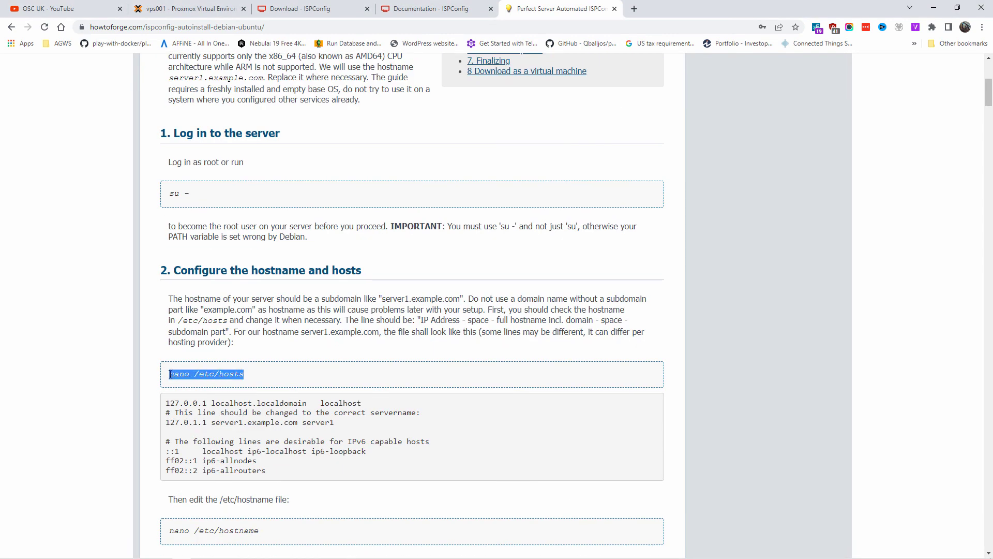
pyautogui.rightClick(200, 375)
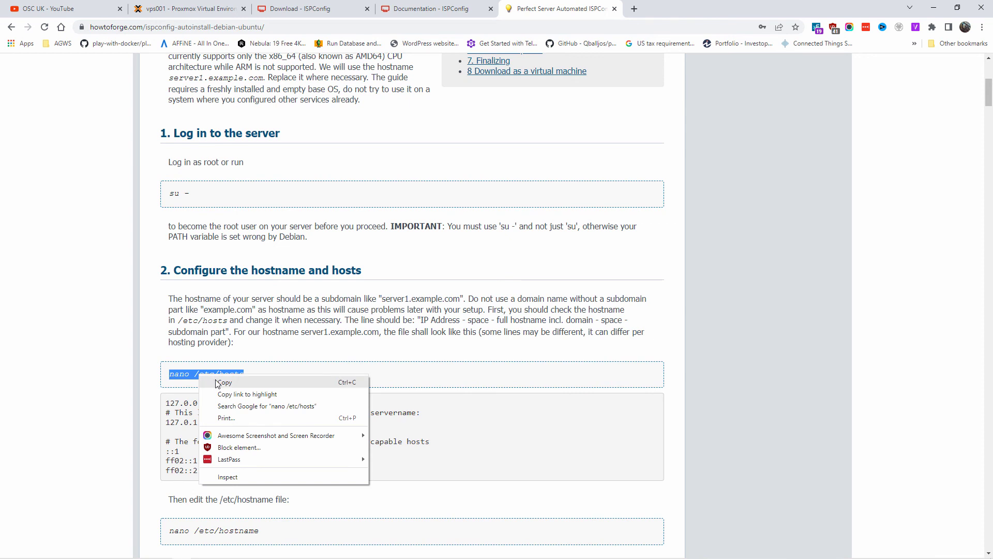
pyautogui.click(218, 384)
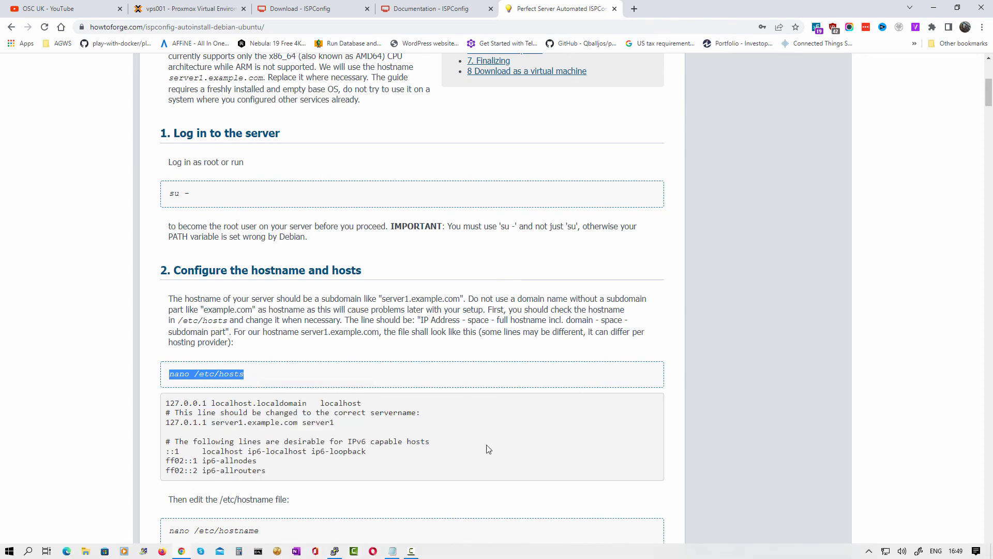
# Arrange the tutorial browser and the terminal side by side, with section 2 of the tutorial readable
pyautogui.click(958, 7)
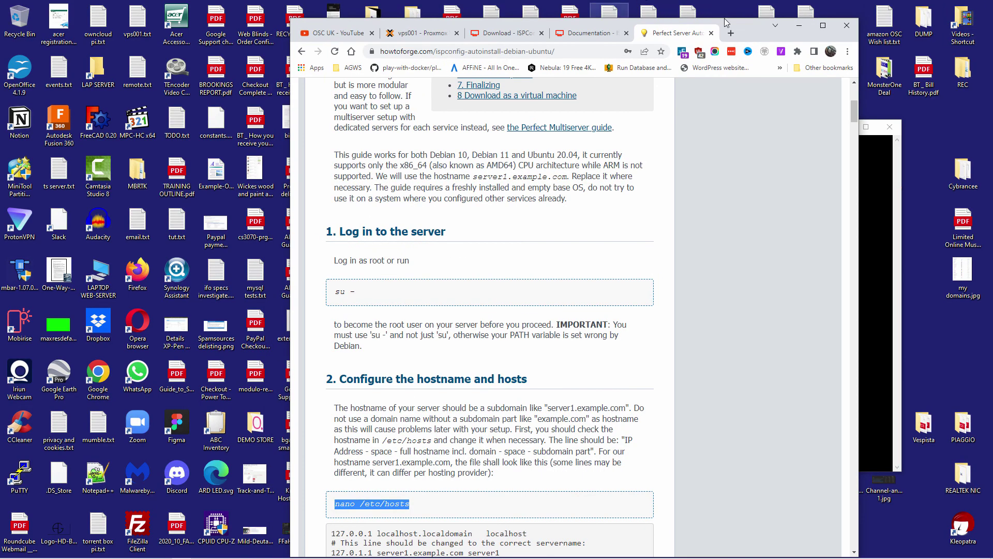
pyautogui.moveTo(747, 36); pyautogui.dragTo(472, 24)
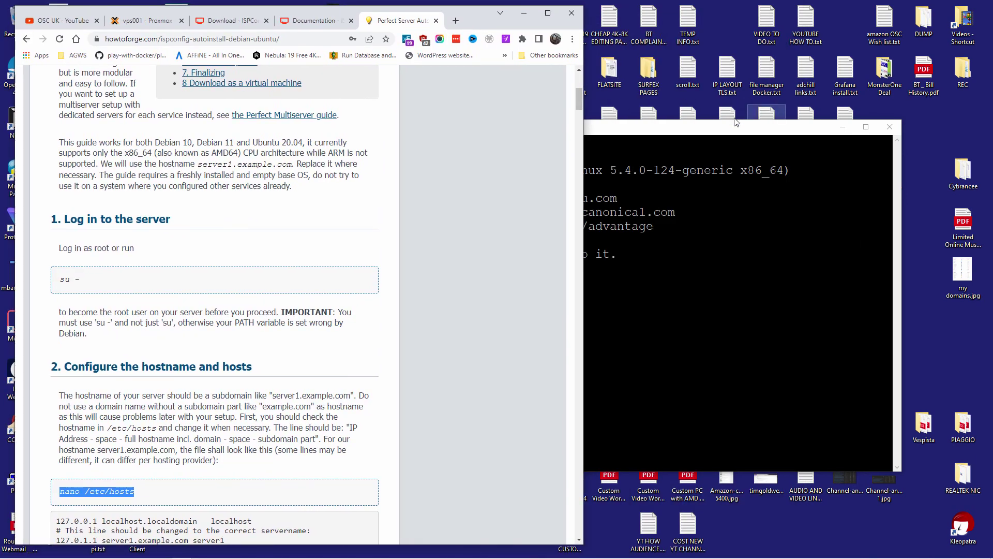
pyautogui.moveTo(724, 128); pyautogui.dragTo(992, 156)
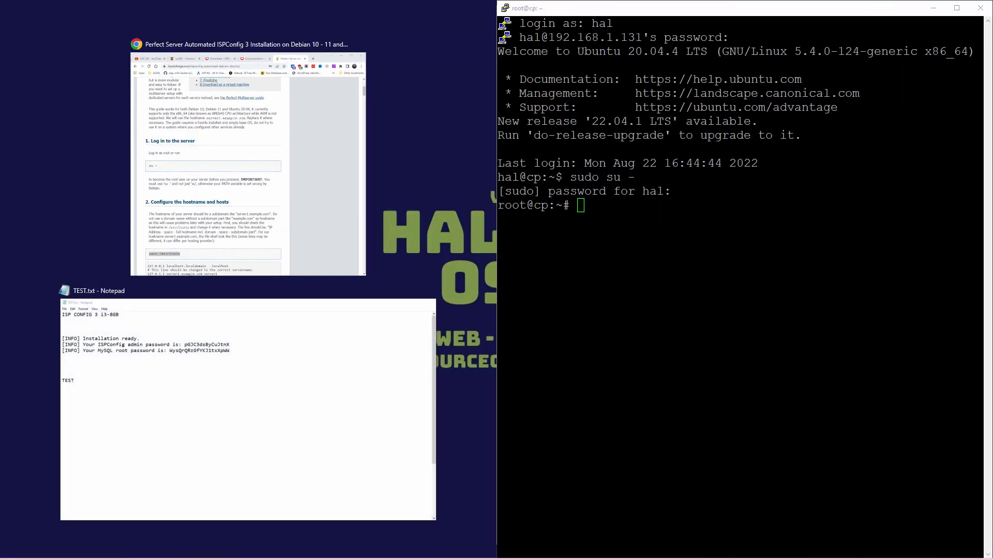
pyautogui.click(249, 164)
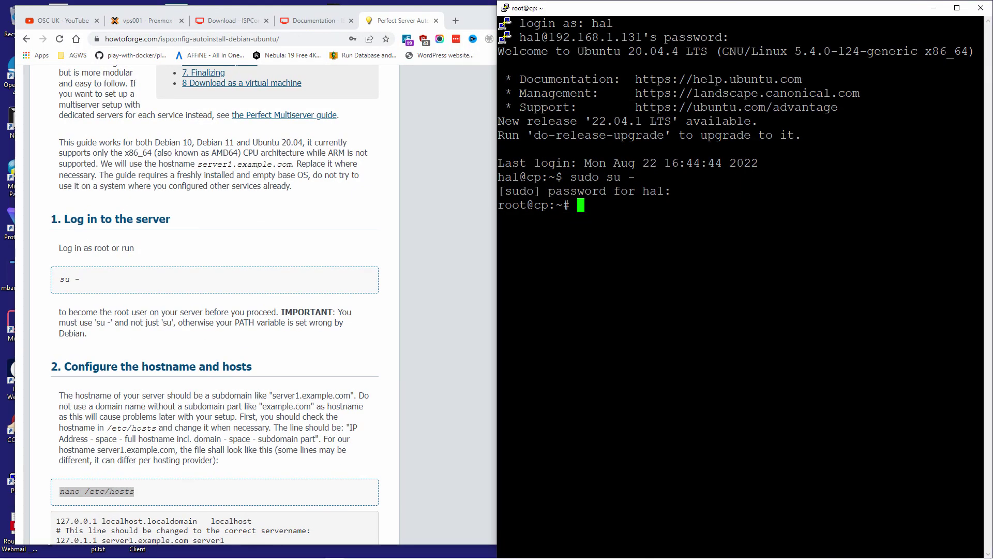
pyautogui.scroll(-5, 147, 444)
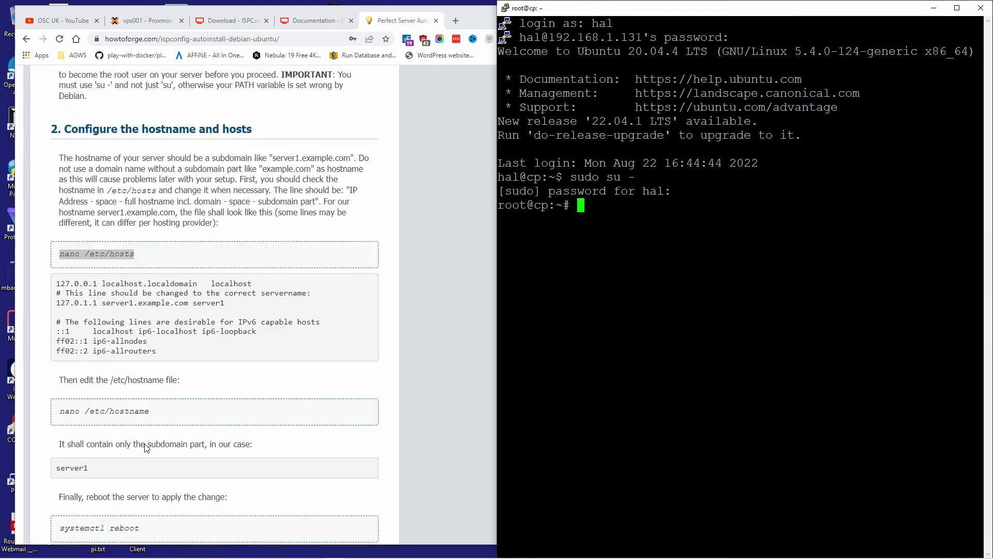
pyautogui.scroll(1, 176, 371)
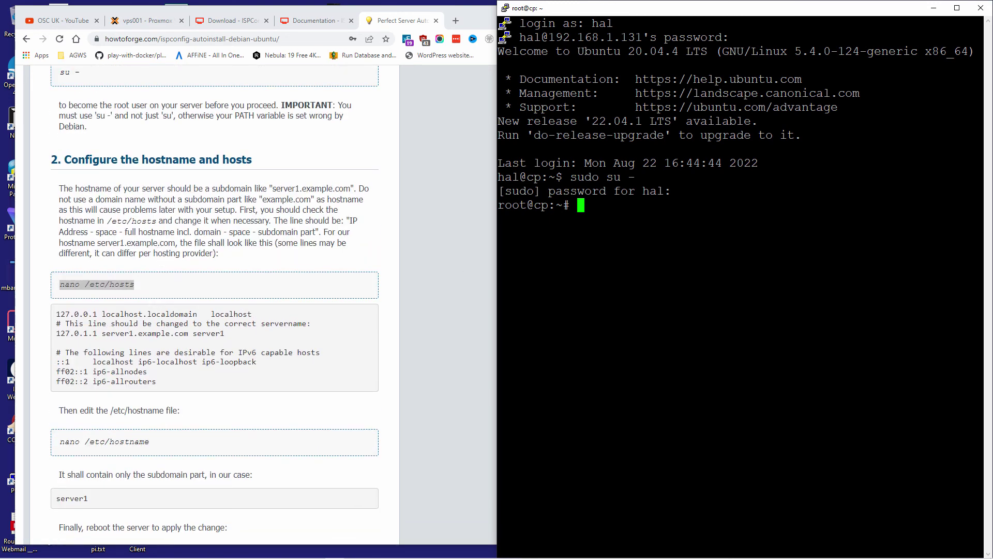
# Add a few blank prompt lines in the terminal and open the hosts file with the tutorial's command nano /etc/hosts
pyautogui.press('Return')
pyautogui.press('Return')
pyautogui.press('Return')
pyautogui.press('Return')
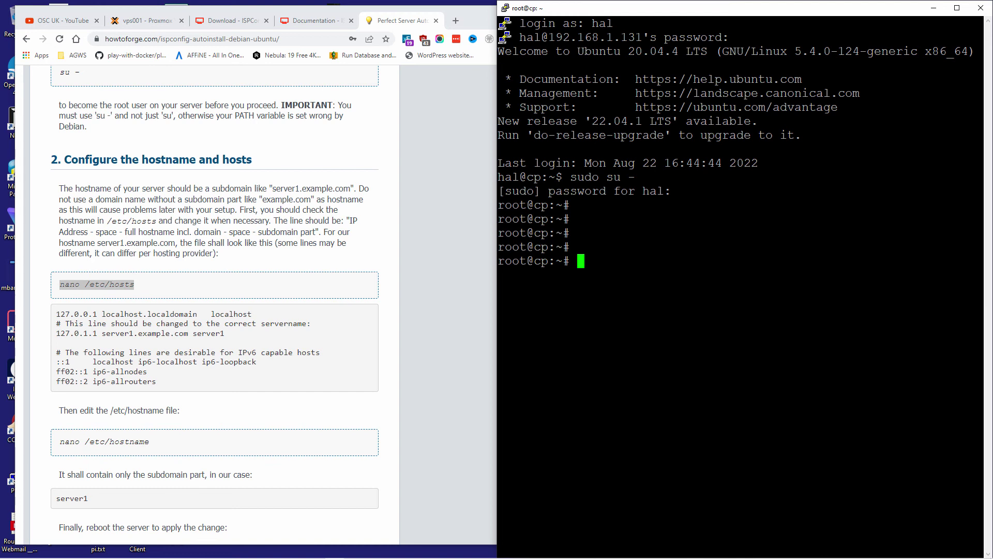
pyautogui.rightClick(133, 288)
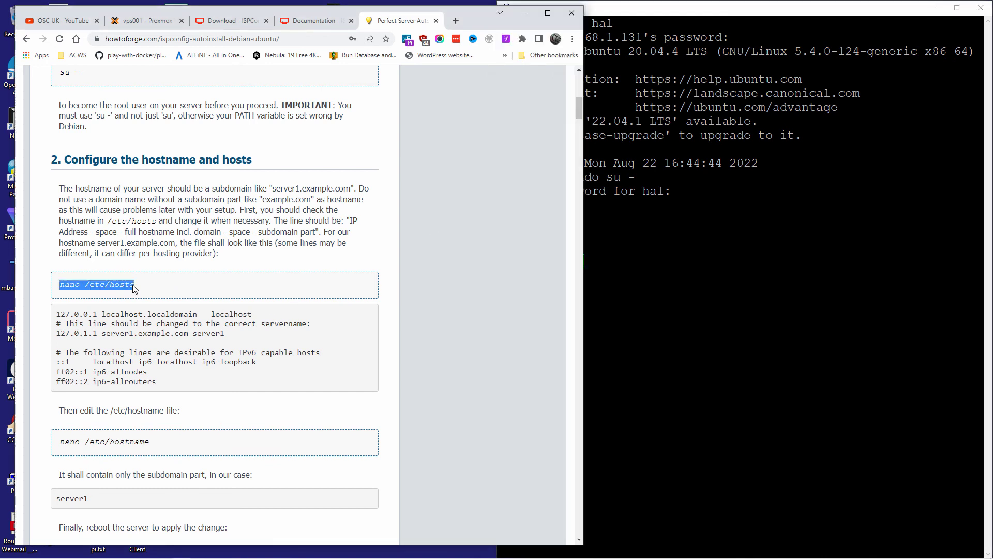
pyautogui.click(187, 296)
pyautogui.hotkey('alt', 'Tab')
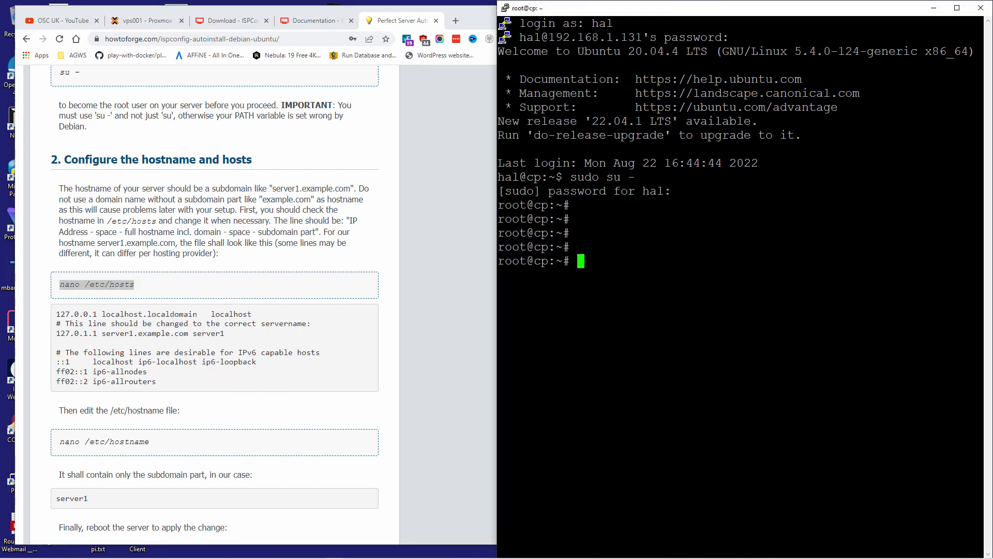
pyautogui.press('shift+Insert')
pyautogui.press('Return')
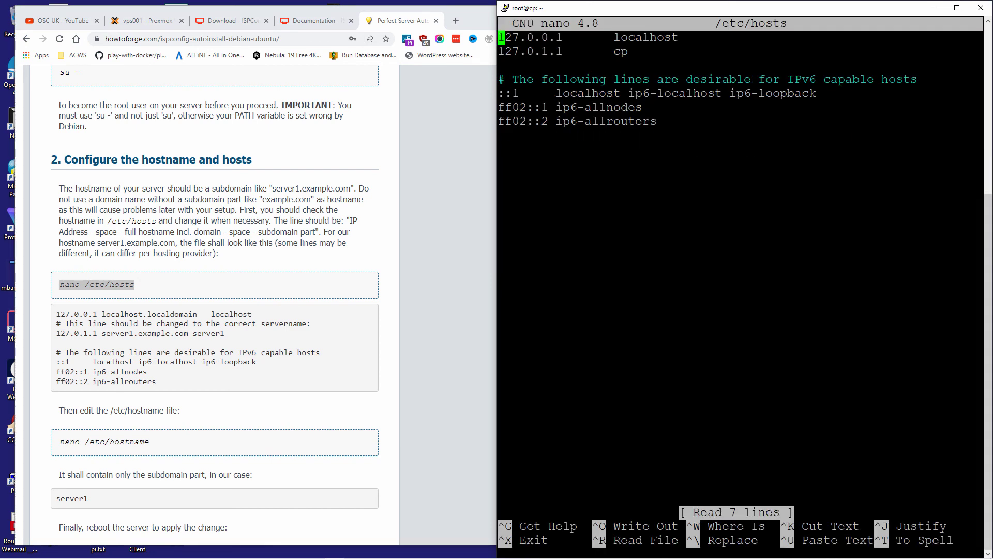
# Extend the 127.0.1.1 entry to cp.opensourcechannel.uk, and save and close /etc/hosts
pyautogui.press('Down')
pyautogui.press('End')
pyautogui.write('.')
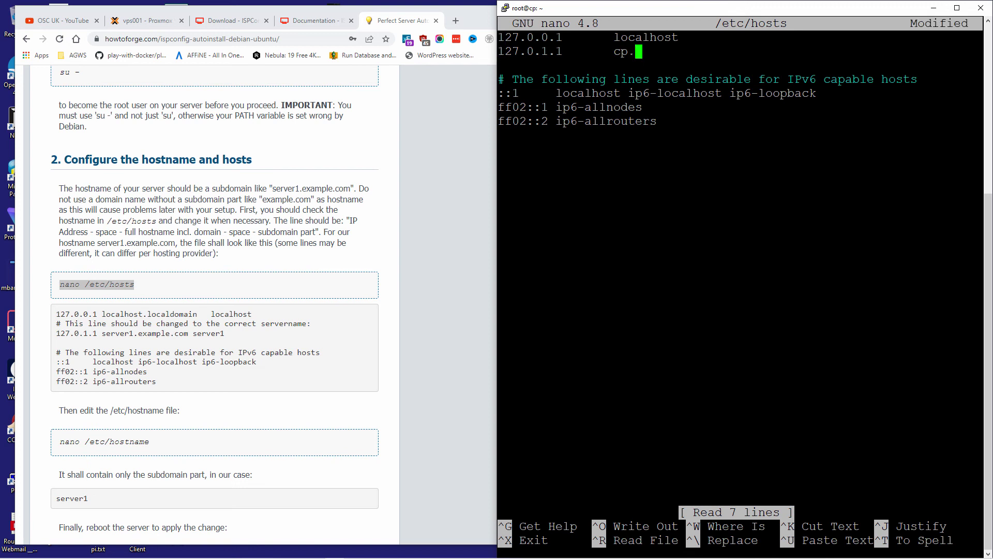
pyautogui.write('opensourc')
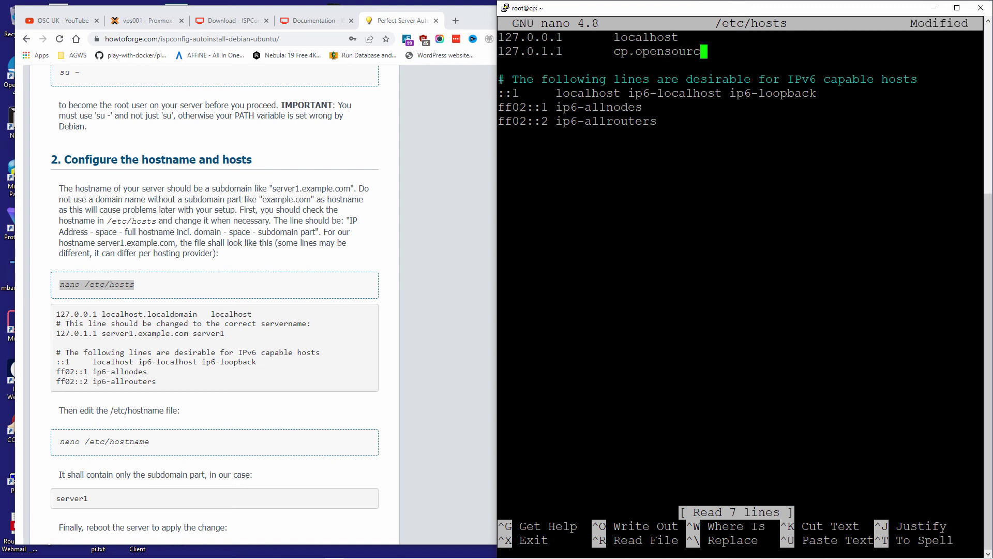
pyautogui.write('echannel.uk')
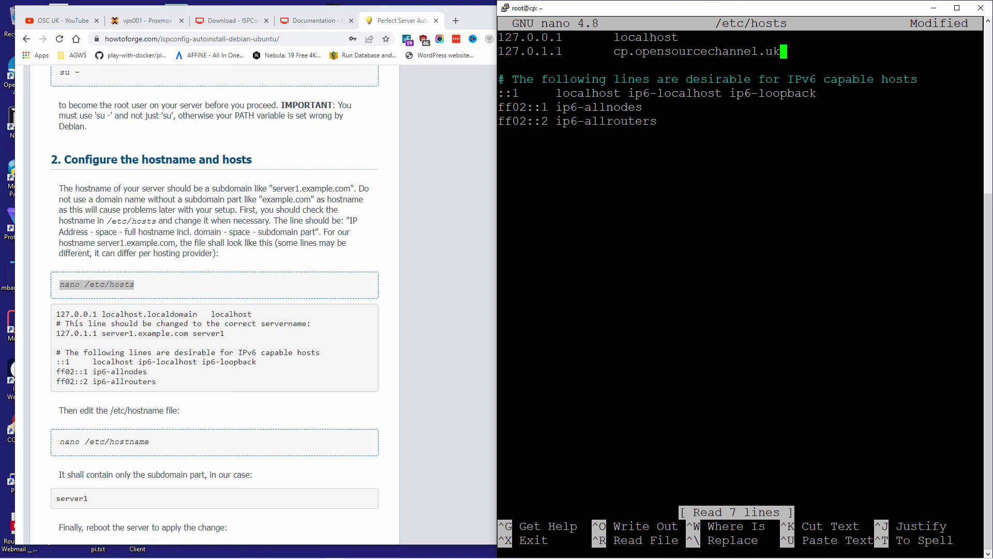
pyautogui.hotkey('ctrl', 'x')
pyautogui.press('y')
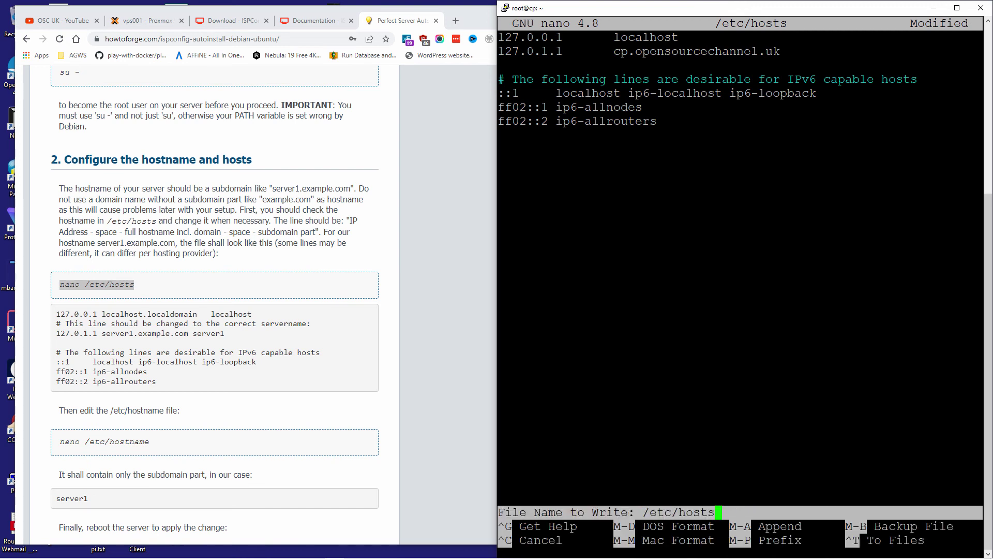
pyautogui.press('Return')
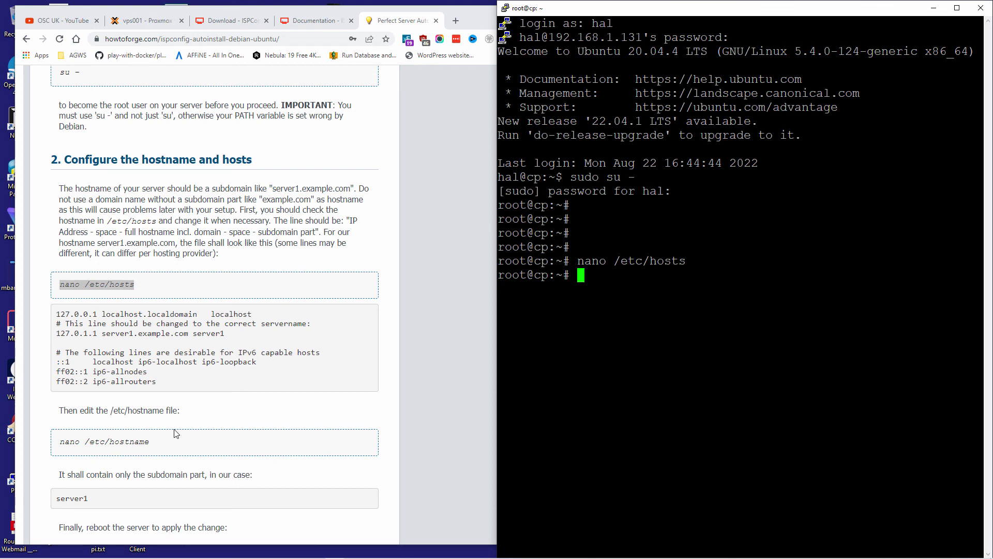
# Open the hostname file with the tutorial's command nano /etc/hostname, check its entry and exit the editor
pyautogui.moveTo(165, 445); pyautogui.dragTo(60, 442)
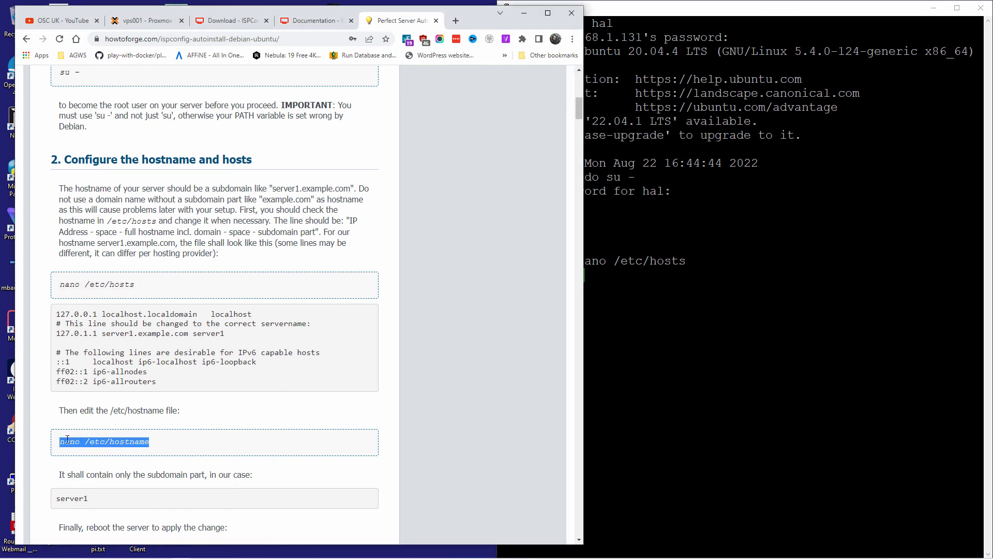
pyautogui.rightClick(69, 440)
pyautogui.click(84, 452)
pyautogui.click(611, 352)
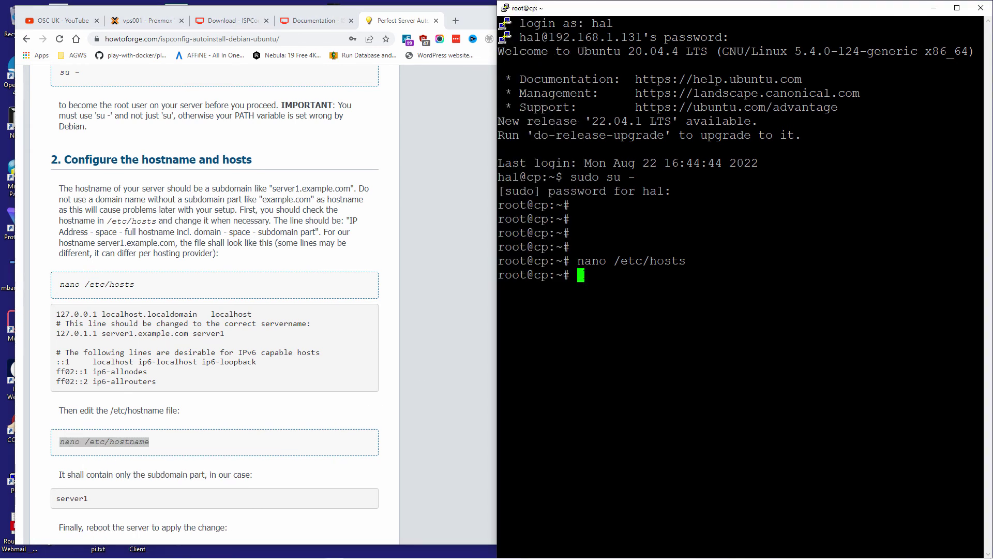
pyautogui.press('shift+Insert')
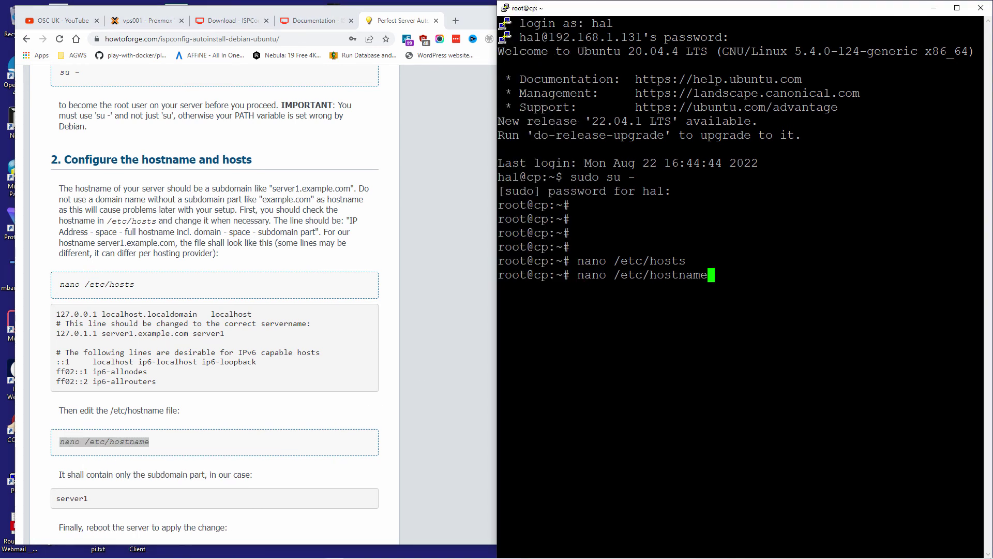
pyautogui.press('Return')
pyautogui.press('Right')
pyautogui.press('Right')
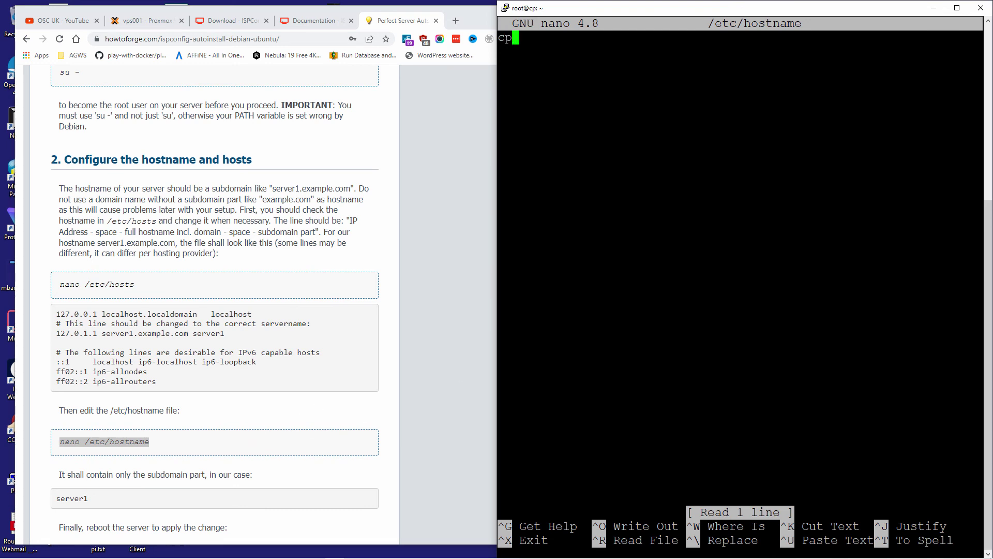
pyautogui.hotkey('ctrl', 'x')
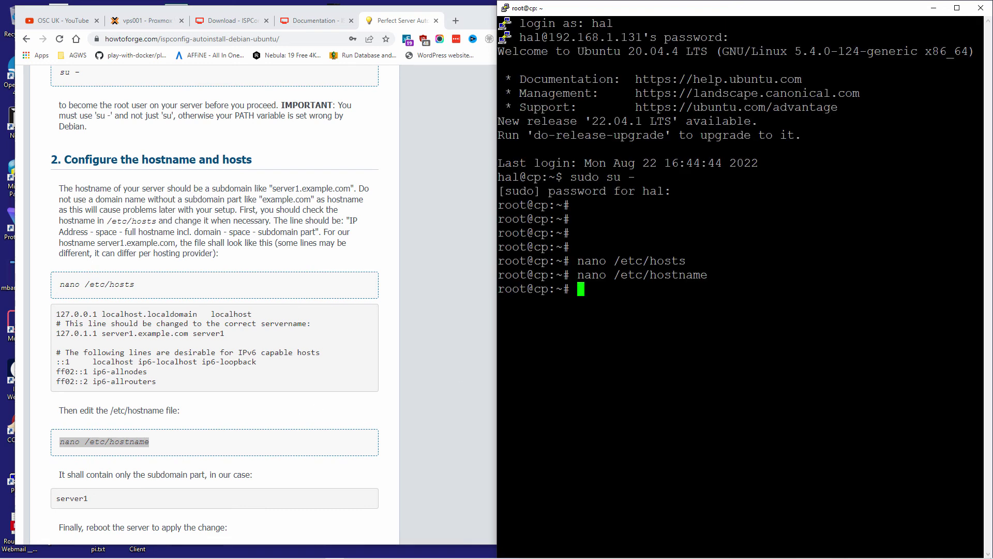
# Run the tutorial's hostname -f command in the terminal to check the server's full hostname
pyautogui.scroll(-3, 348, 412)
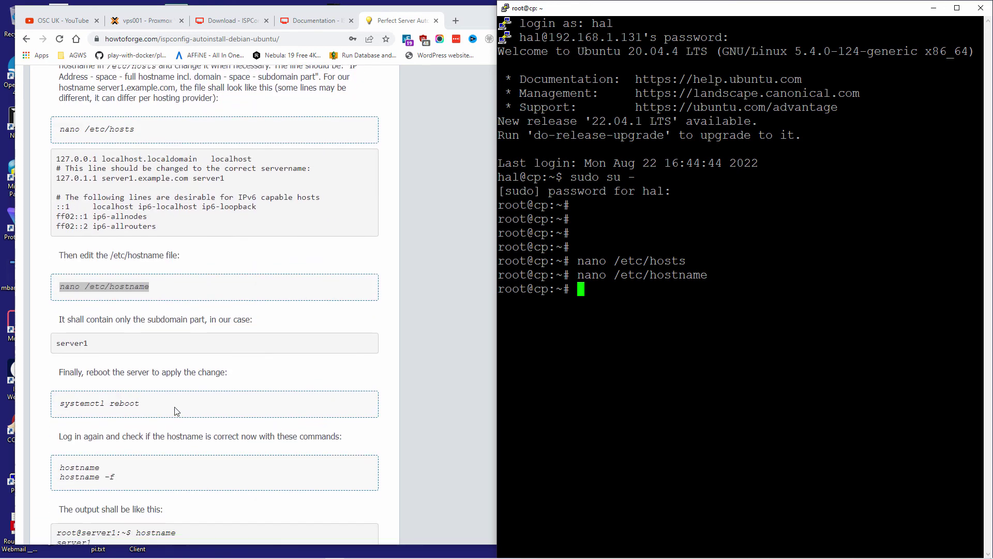
pyautogui.moveTo(159, 402); pyautogui.dragTo(62, 401)
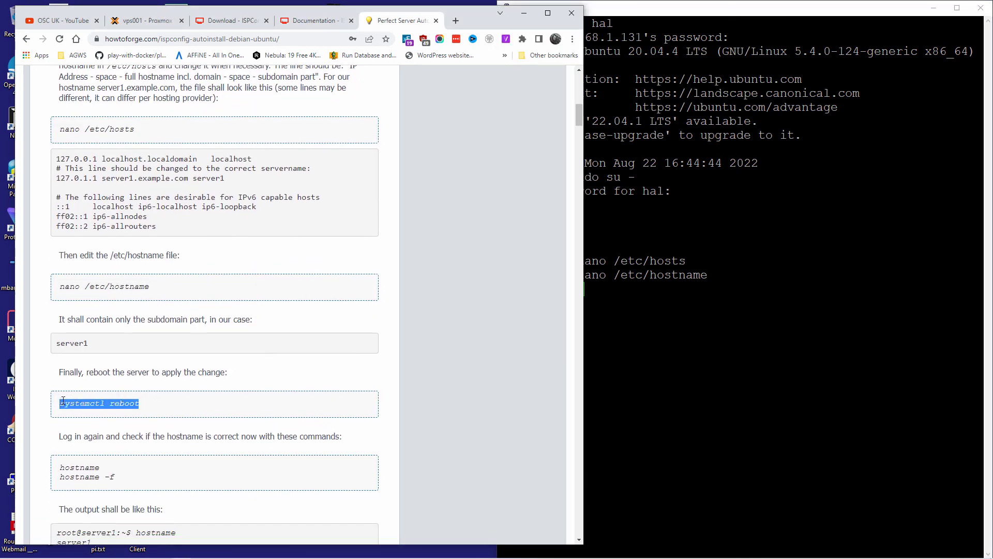
pyautogui.moveTo(114, 476); pyautogui.dragTo(60, 479)
pyautogui.rightClick(61, 481)
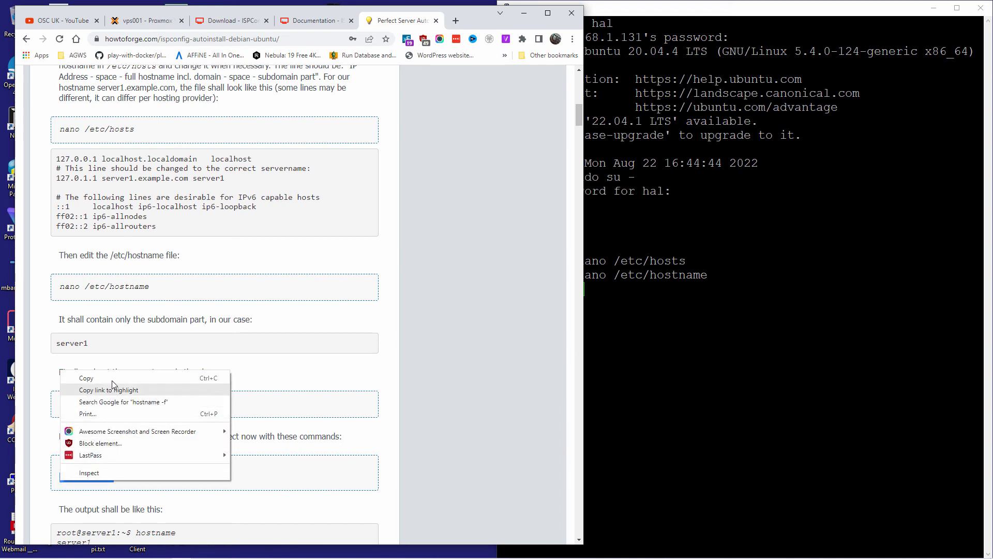
pyautogui.click(82, 379)
pyautogui.hotkey('alt', 'Tab')
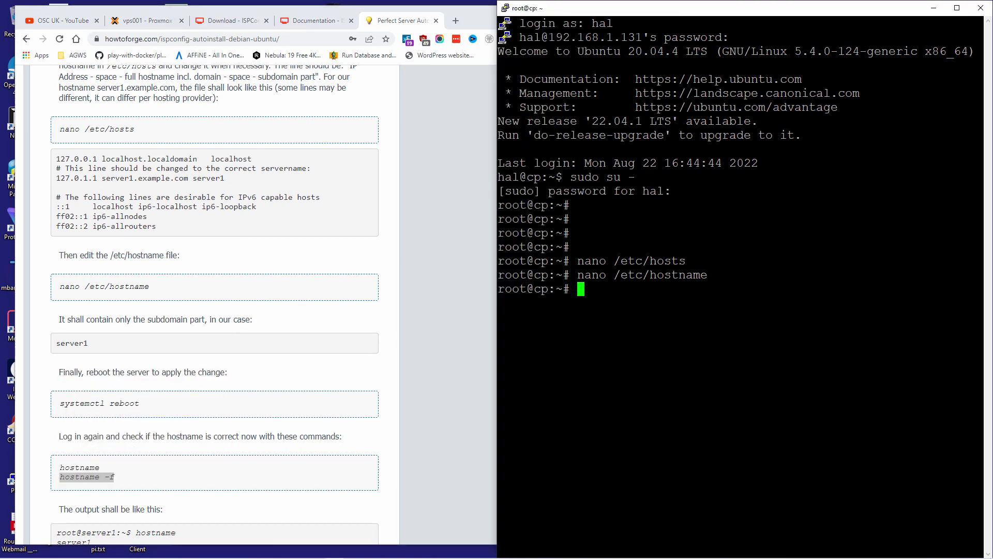
pyautogui.press('shift+Insert')
pyautogui.press('Return')
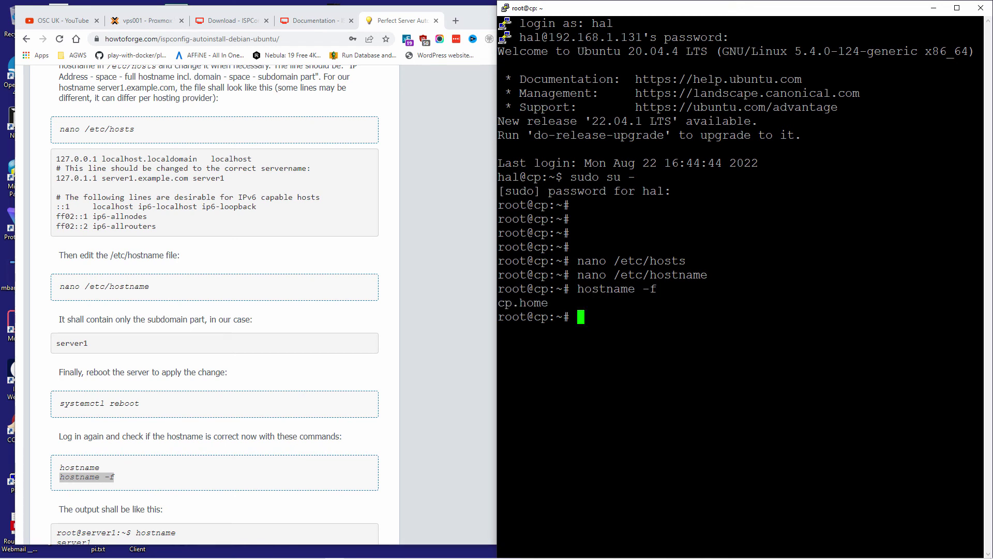
pyautogui.moveTo(519, 303); pyautogui.dragTo(551, 307)
# Reboot the server with the tutorial's command systemctl reboot and dismiss the connection error
pyautogui.click(154, 398)
pyautogui.moveTo(154, 401); pyautogui.dragTo(60, 402)
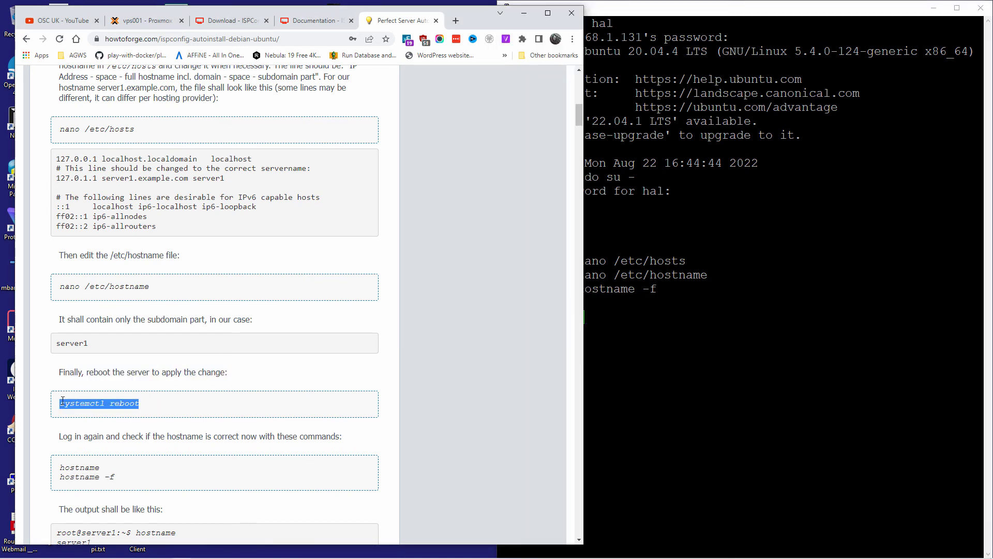
pyautogui.rightClick(62, 406)
pyautogui.click(98, 413)
pyautogui.hotkey('alt', 'Tab')
pyautogui.press('shift+Insert')
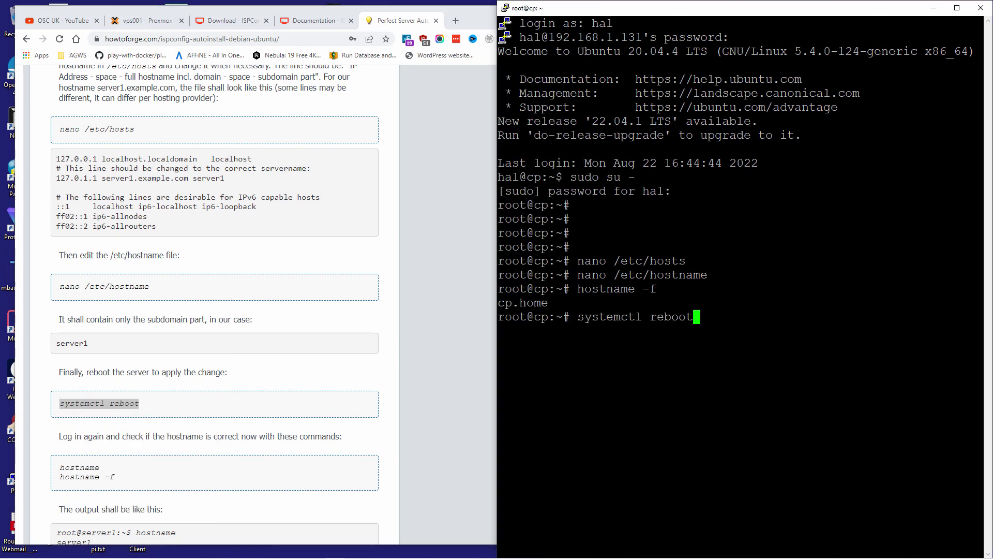
pyautogui.press('Return')
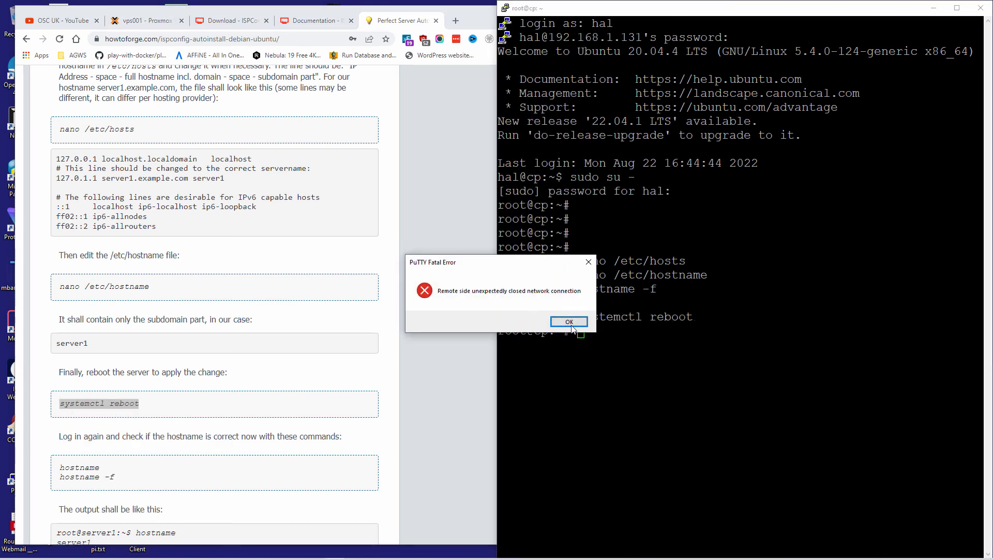
pyautogui.click(569, 321)
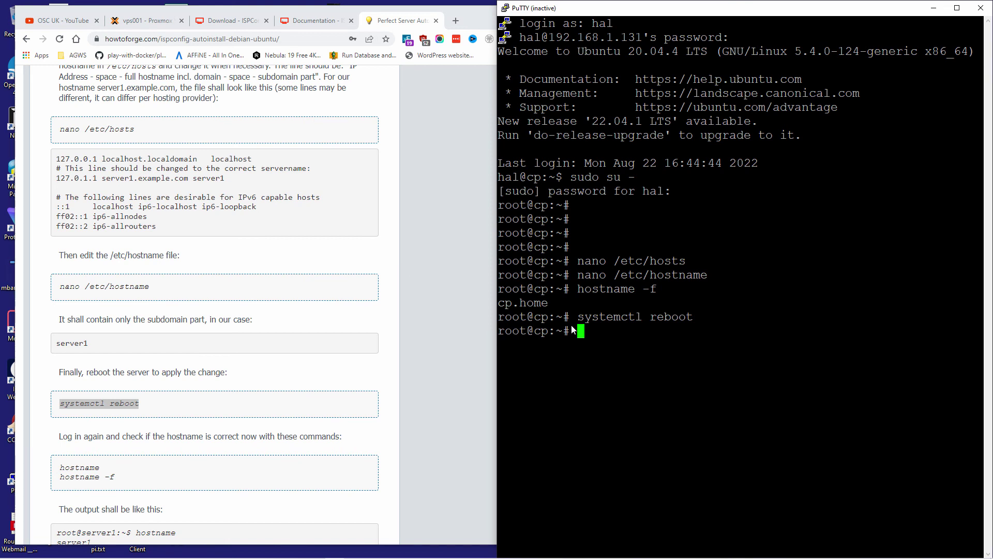
# Log in to the rebooted server again over SSH with the account's username and password
pyautogui.press('Return')
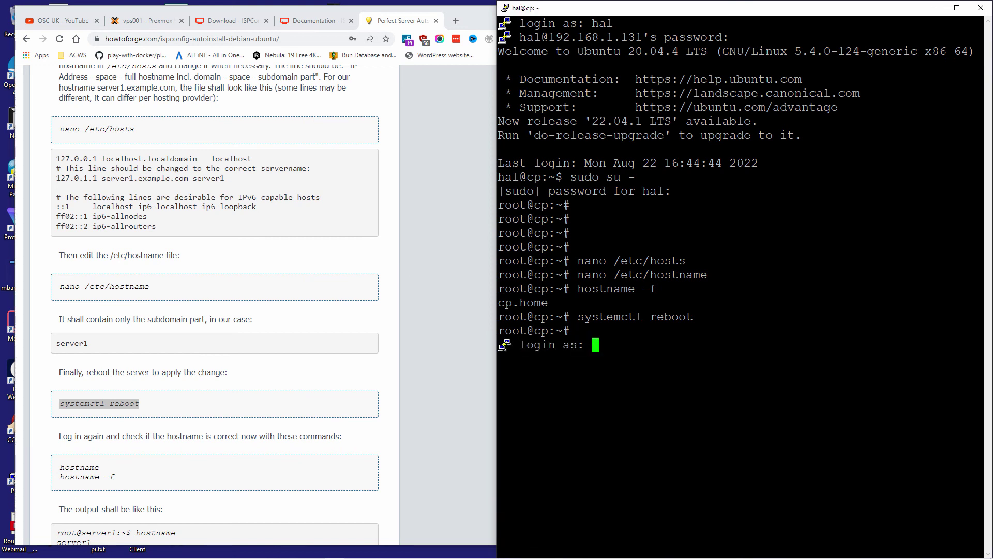
pyautogui.write('hal')
pyautogui.press('Return')
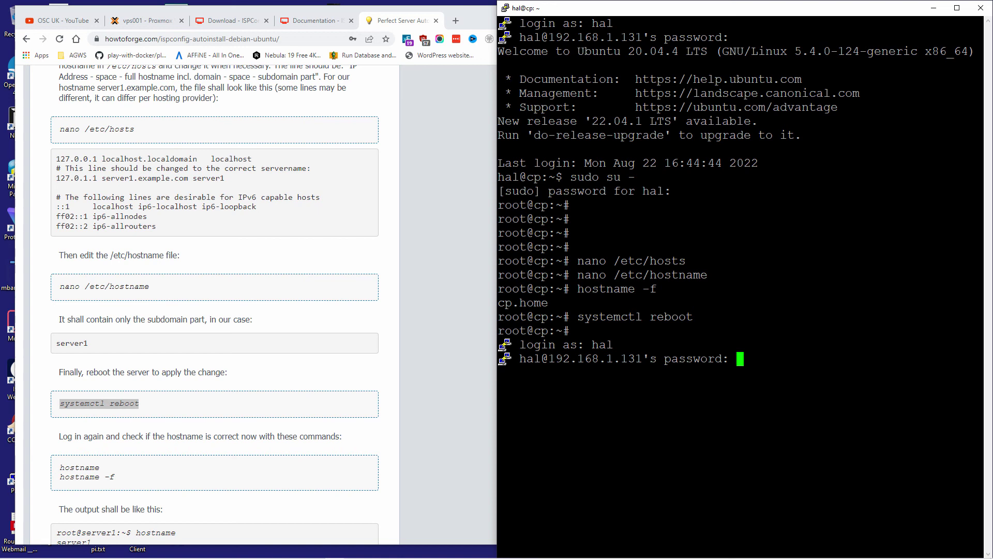
pyautogui.press('Return')
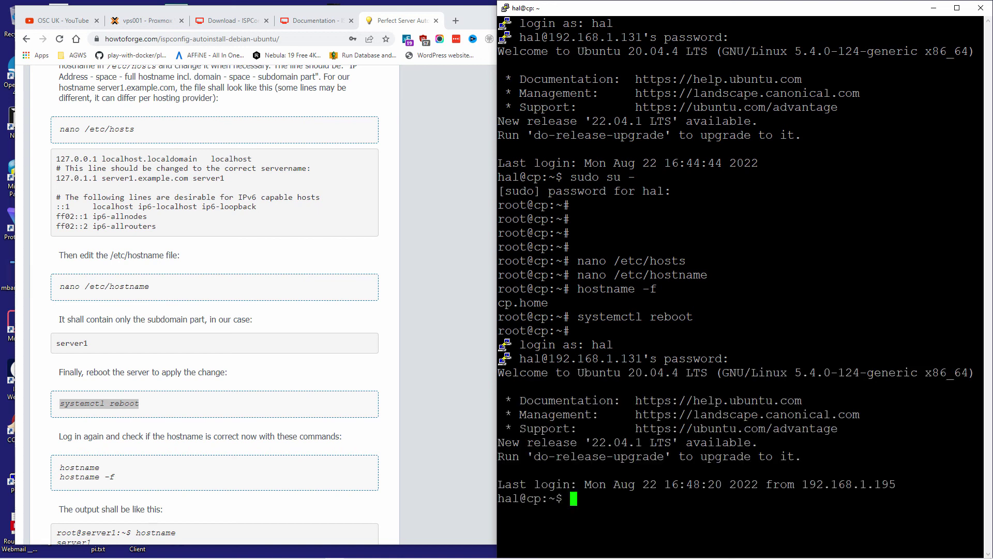
# Switch to the root account with sudo su - and enter the account password
pyautogui.write('sudo su -')
pyautogui.press('Return')
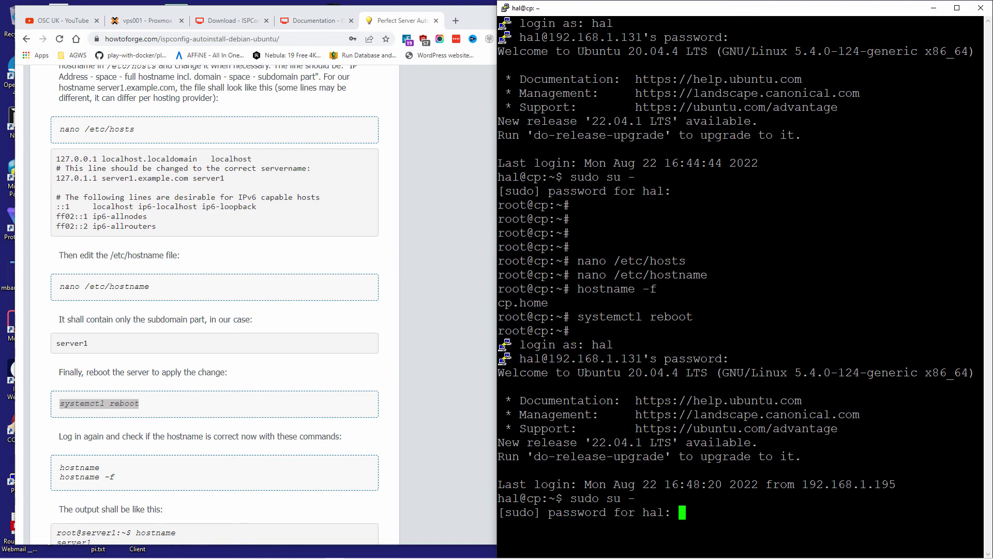
pyautogui.press('Return')
# Run hostname -f again to check the server's full hostname after the reboot
pyautogui.press('Up')
pyautogui.press('Up')
pyautogui.press('Up')
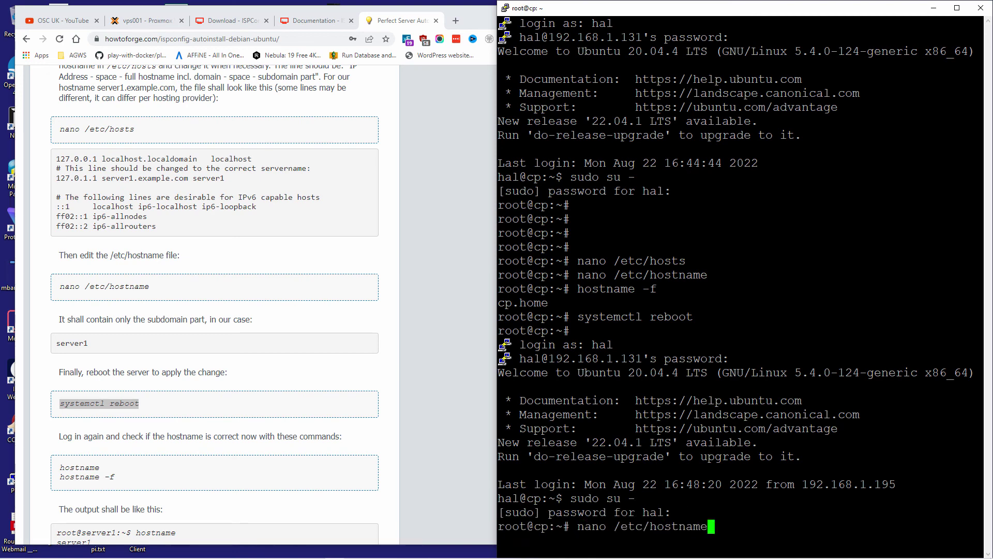
pyautogui.press('Down')
pyautogui.press('Return')
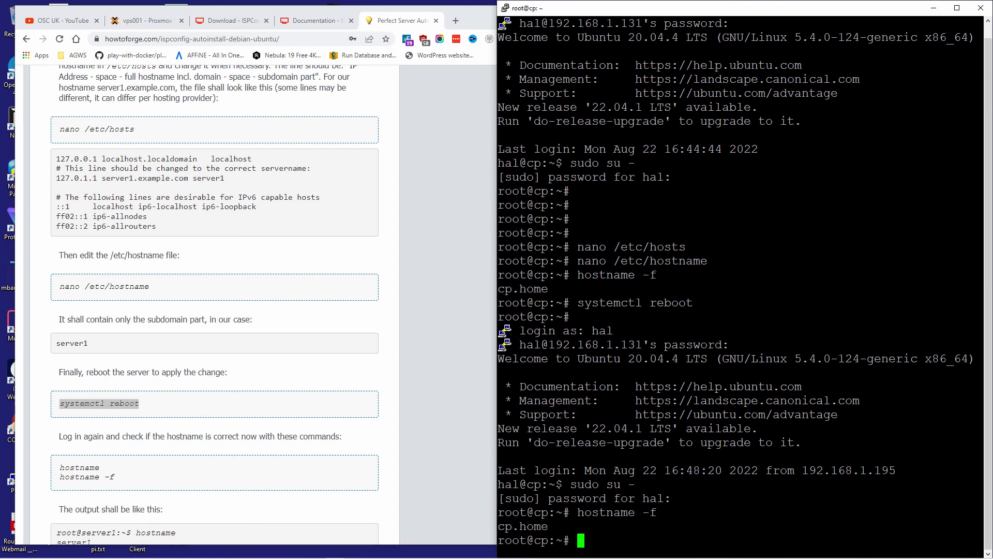
# Copy the tutorial's command nano /etc/hosts and run it in the terminal to open the hosts file
pyautogui.moveTo(150, 288); pyautogui.dragTo(60, 284)
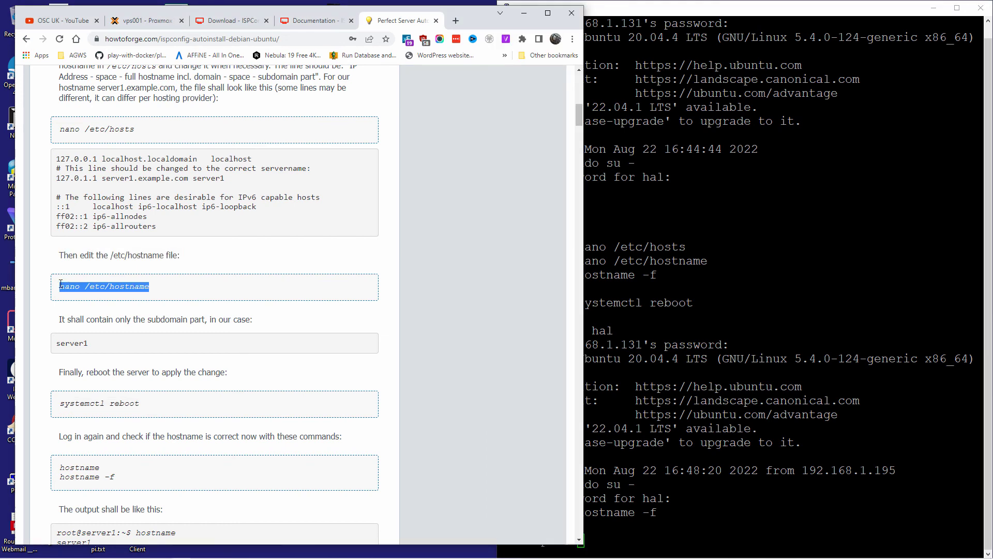
pyautogui.moveTo(135, 129); pyautogui.dragTo(59, 129)
pyautogui.rightClick(68, 129)
pyautogui.click(85, 137)
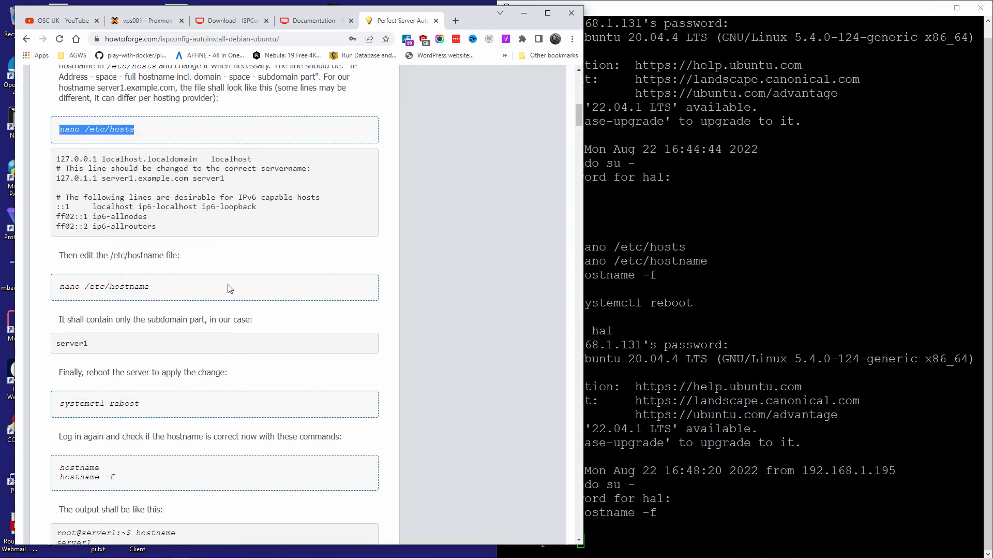
pyautogui.hotkey('alt', 'Tab')
pyautogui.press('shift+Insert')
pyautogui.press('Return')
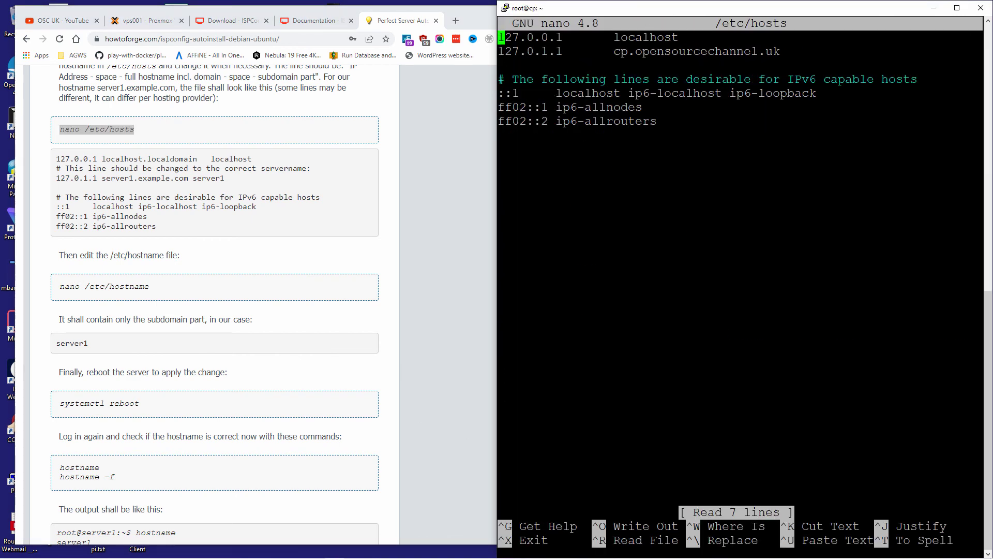
# Replace the first line of /etc/hosts with the tutorial's 127.0.0.1 localhost.localdomain localhost entry, and save and close the file
pyautogui.press('End')
pyautogui.press('BackSpace')
pyautogui.press('BackSpace')
pyautogui.press('BackSpace')
pyautogui.press('BackSpace')
pyautogui.press('BackSpace')
pyautogui.press('BackSpace')
pyautogui.press('BackSpace')
pyautogui.press('BackSpace')
pyautogui.press('BackSpace')
pyautogui.press('BackSpace')
pyautogui.press('BackSpace')
pyautogui.press('BackSpace')
pyautogui.press('BackSpace')
pyautogui.press('BackSpace')
pyautogui.press('BackSpace')
pyautogui.press('BackSpace')
pyautogui.press('BackSpace')
pyautogui.press('BackSpace')
pyautogui.press('BackSpace')
pyautogui.moveTo(56, 159); pyautogui.dragTo(251, 159)
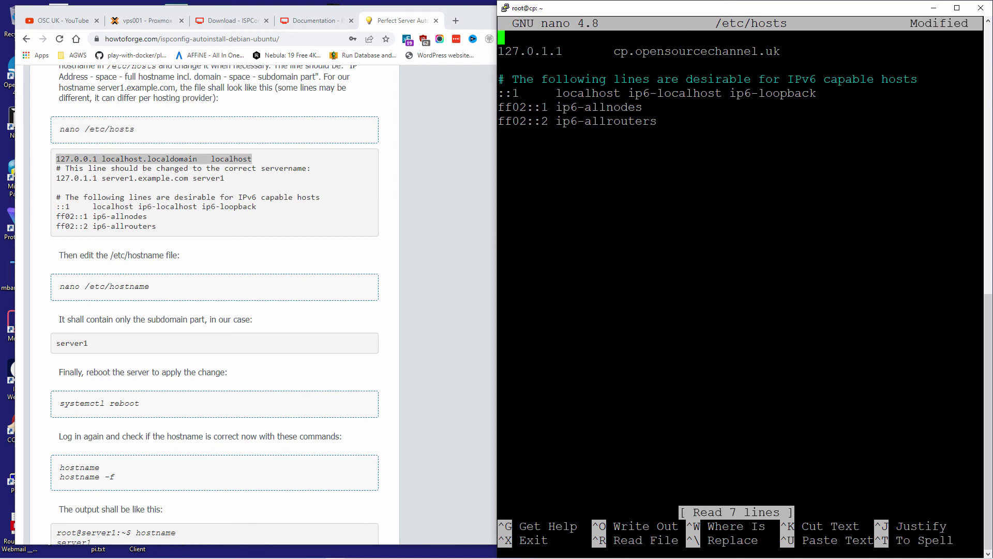
pyautogui.rightClick(505, 31)
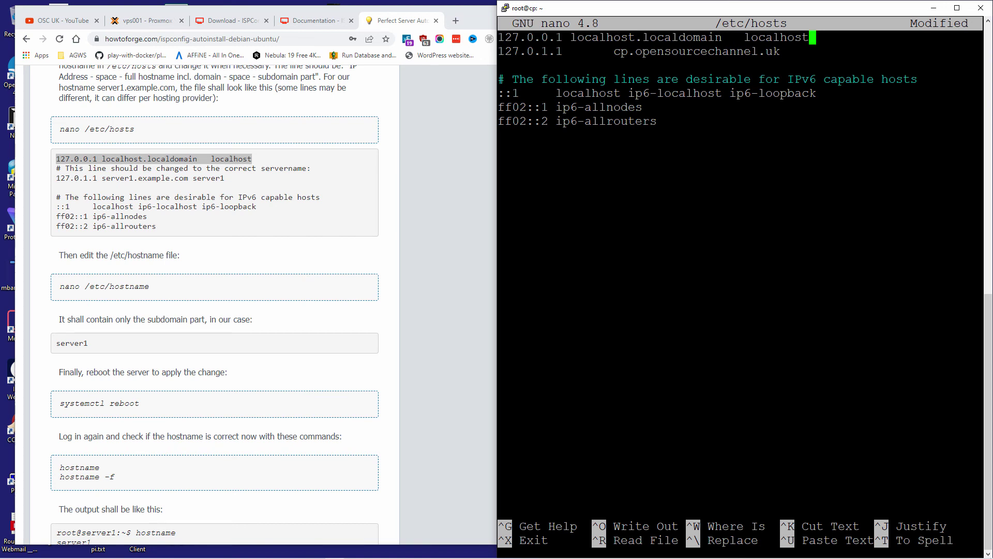
pyautogui.hotkey('ctrl', 'x')
pyautogui.press('y')
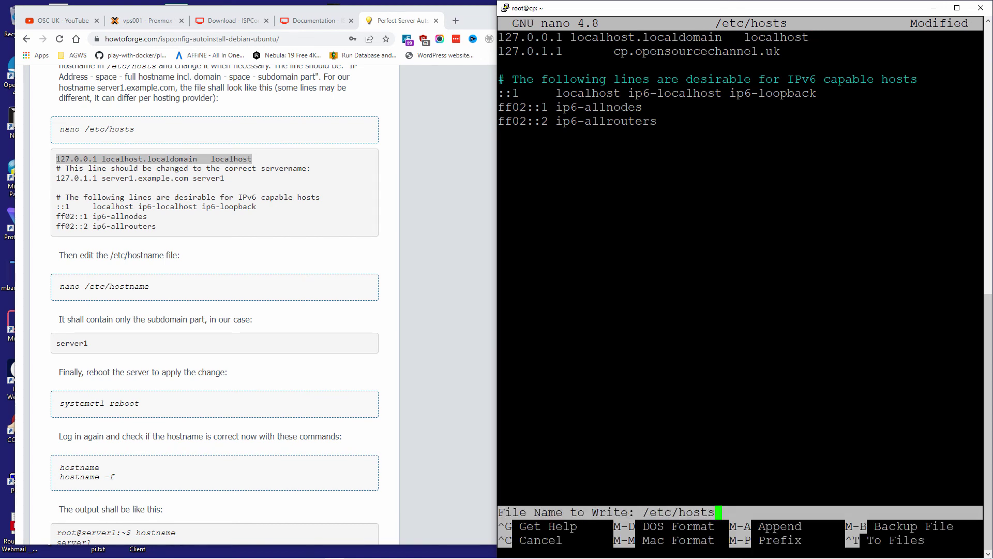
pyautogui.press('Return')
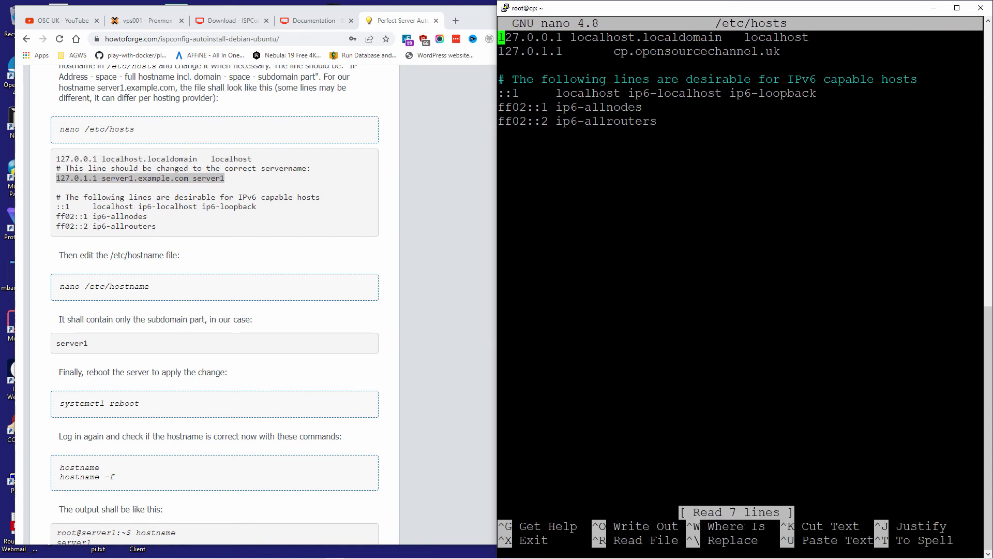
# Rewrite the second hosts entry as 127.0.1.1 cp.opensourcechannel.uk cp with single spaces, and save and close /etc/hosts
pyautogui.press('Down')
pyautogui.press('Right')
pyautogui.press('Right')
pyautogui.press('Right')
pyautogui.press('Right')
pyautogui.press('Right')
pyautogui.press('Right')
pyautogui.press('Right')
pyautogui.press('Right')
pyautogui.press('Right')
pyautogui.press('Delete')
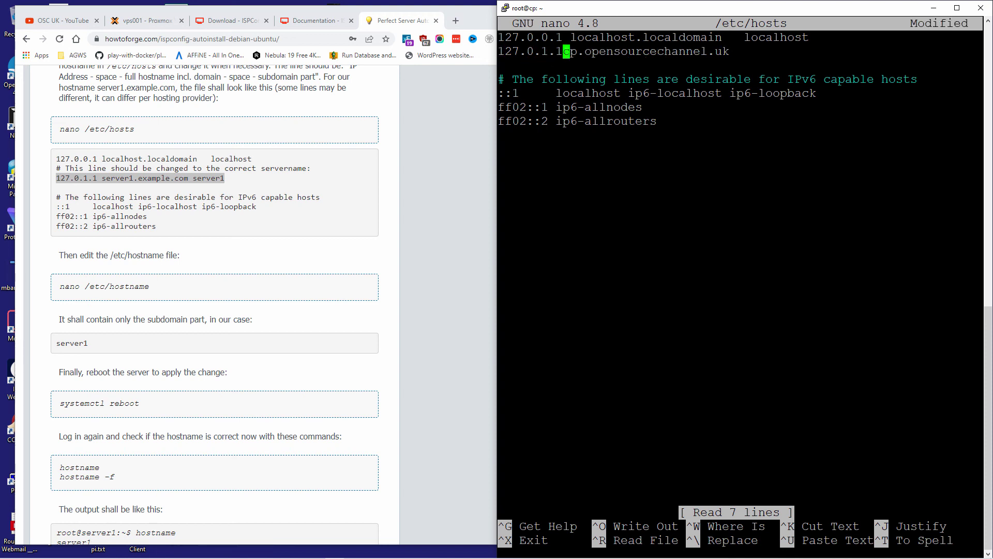
pyautogui.press('Right')
pyautogui.press('Right')
pyautogui.press('Right')
pyautogui.press('Right')
pyautogui.press('Right')
pyautogui.press('Right')
pyautogui.press('Right')
pyautogui.press('Right')
pyautogui.press('Right')
pyautogui.press('Right')
pyautogui.press('Right')
pyautogui.press('Right')
pyautogui.press('Right')
pyautogui.press('Right')
pyautogui.press('Right')
pyautogui.press('Right')
pyautogui.press('Right')
pyautogui.press('Right')
pyautogui.press('Right')
pyautogui.press('Right')
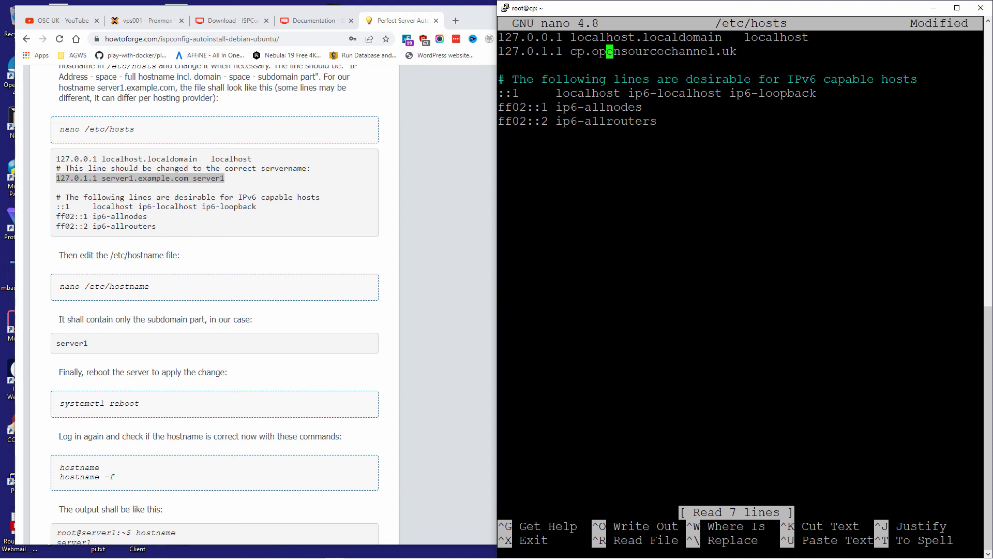
pyautogui.press('Right')
pyautogui.press('Right')
pyautogui.press('Right')
pyautogui.press('Left')
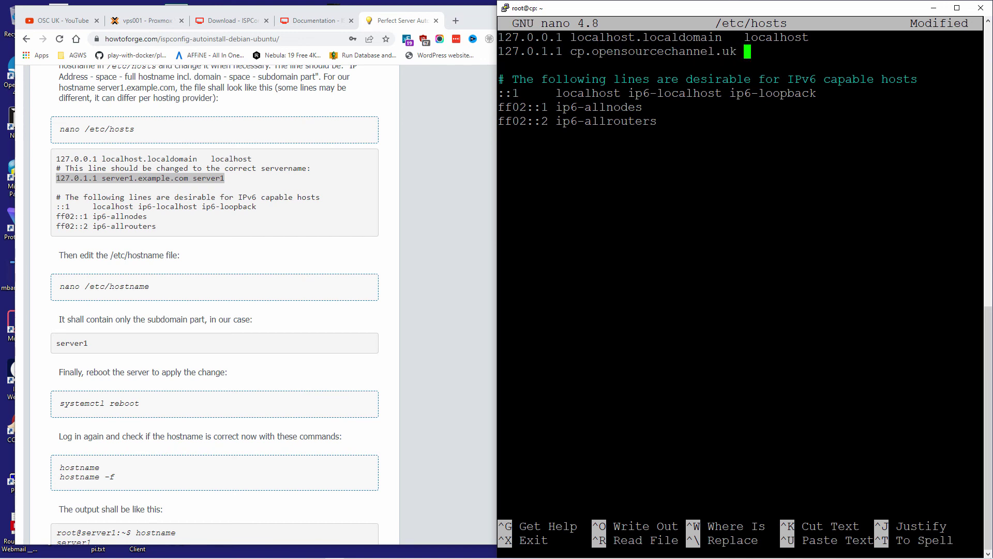
pyautogui.write('cp')
pyautogui.hotkey('ctrl', 'x')
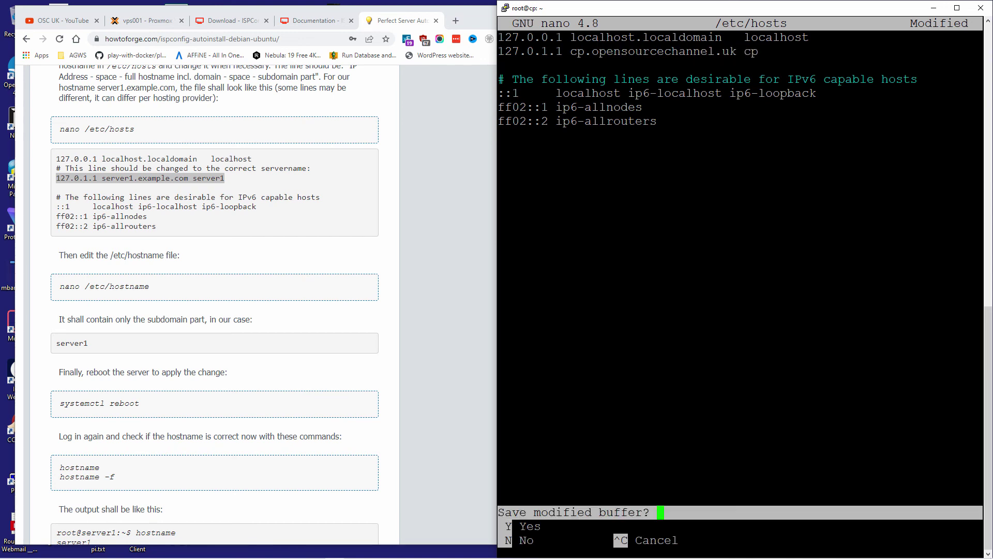
pyautogui.press('y')
pyautogui.press('Return')
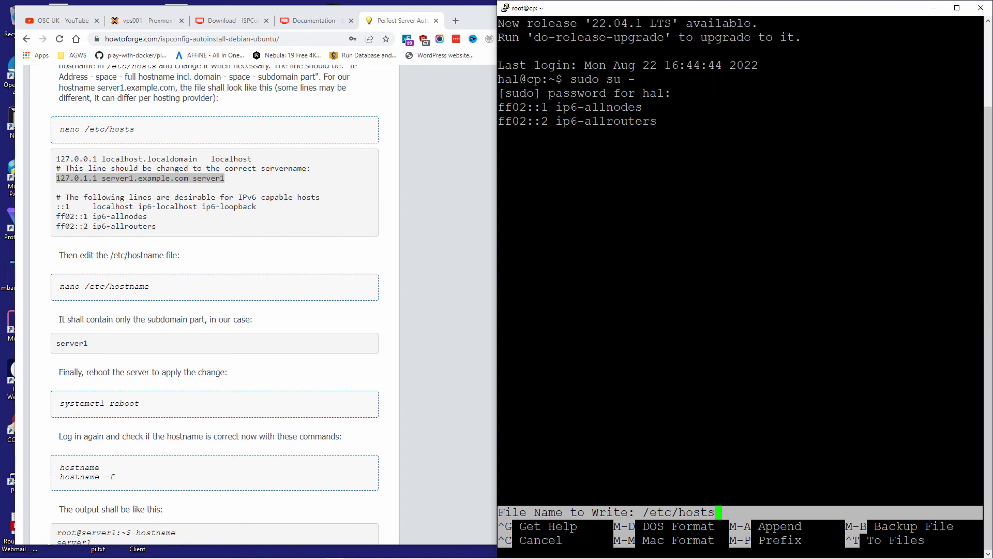
# Rerun hostname -f in the terminal to check the full hostname against the edited hosts file
pyautogui.press('Up')
pyautogui.press('Up')
pyautogui.press('Return')
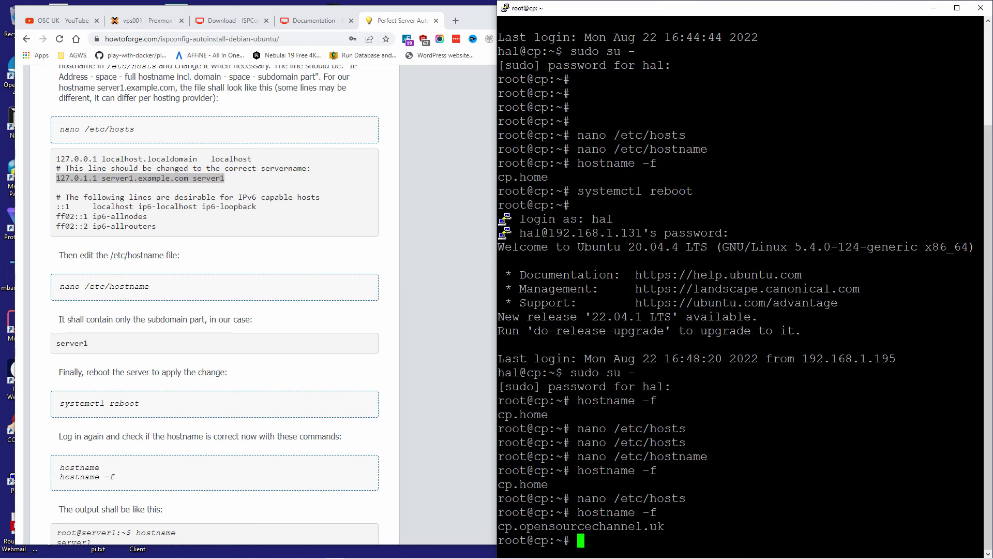
pyautogui.moveTo(497, 526); pyautogui.dragTo(662, 513)
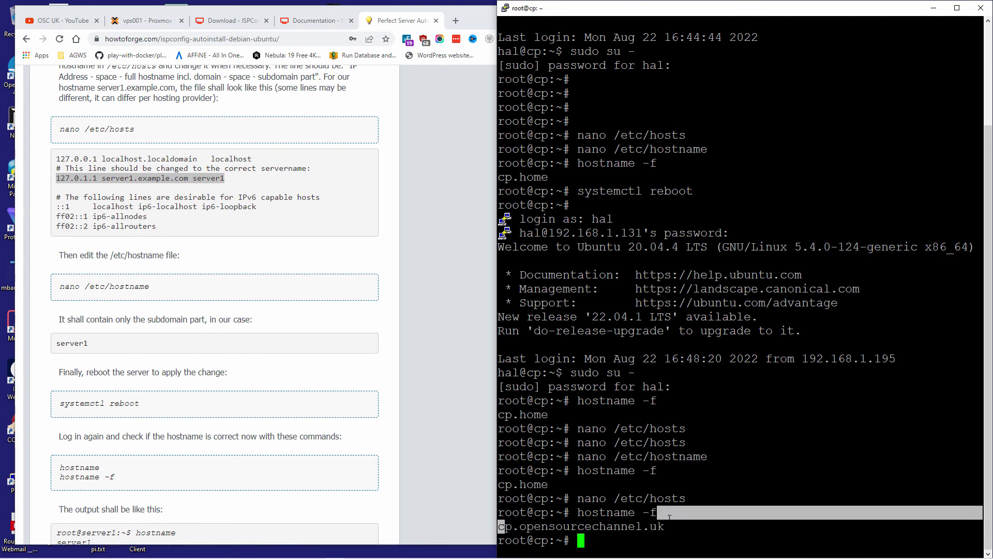
# Copy apt update && apt upgrade from the tutorial's system update section and run it in the terminal
pyautogui.click(304, 472)
pyautogui.scroll(-1, 257, 439)
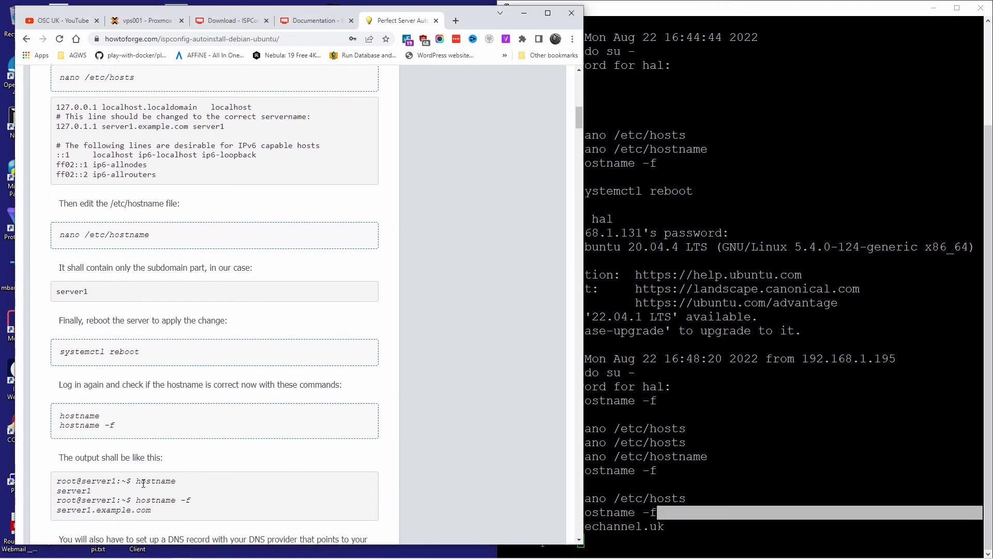
pyautogui.scroll(-4, 142, 482)
pyautogui.moveTo(187, 447); pyautogui.dragTo(53, 449)
pyautogui.rightClick(87, 454)
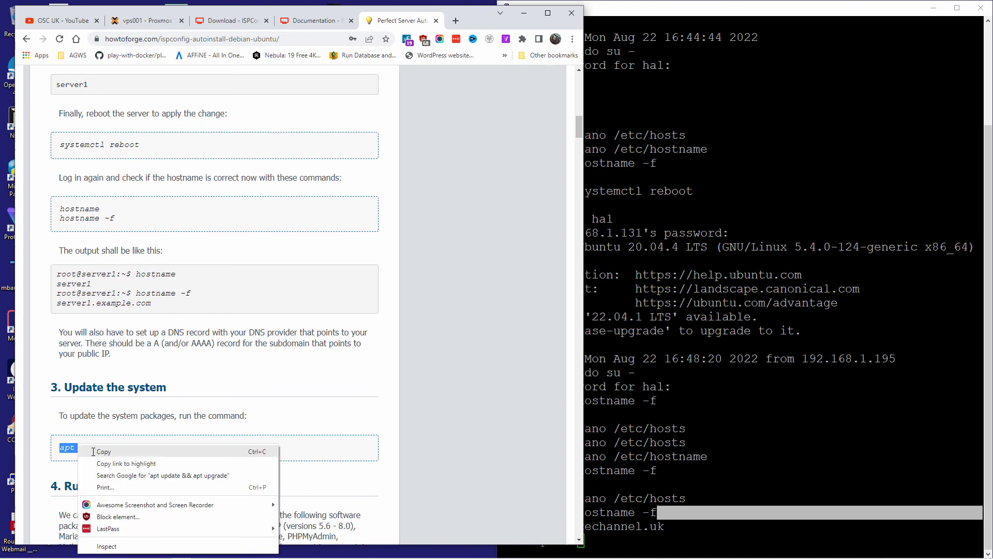
pyautogui.click(104, 452)
pyautogui.click(776, 526)
pyautogui.press('Return')
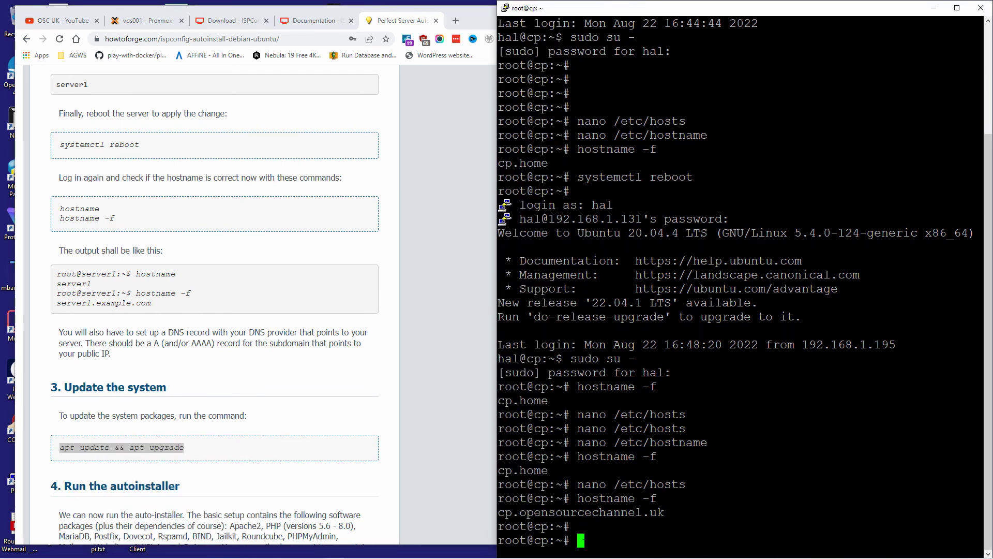
pyautogui.rightClick(110, 449)
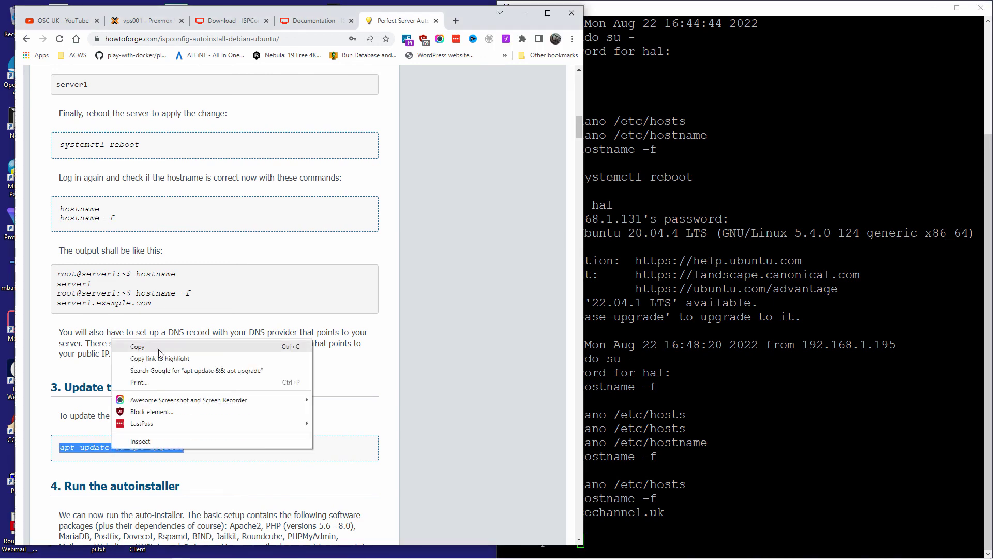
pyautogui.click(158, 350)
pyautogui.hotkey('alt', 'Tab')
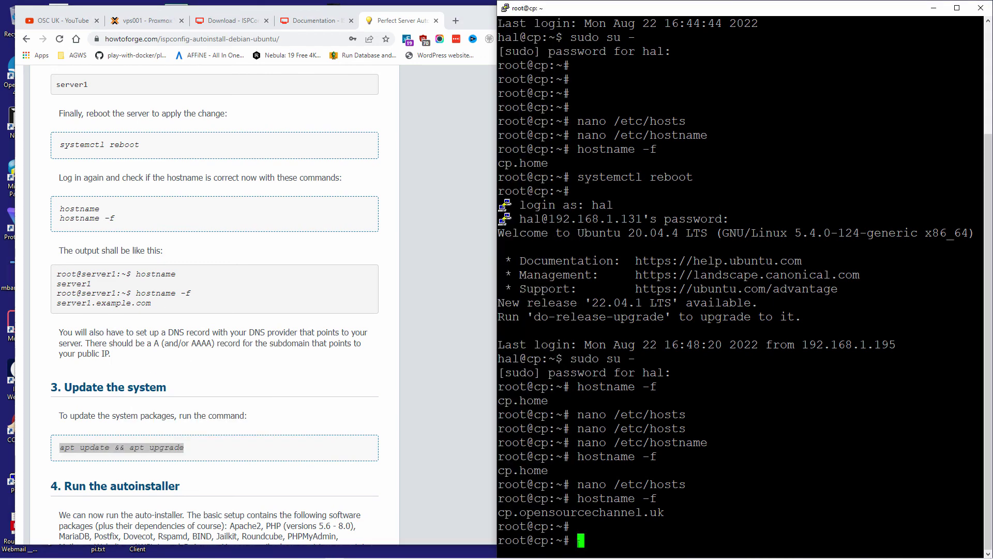
pyautogui.press('shift+Insert')
pyautogui.press('Return')
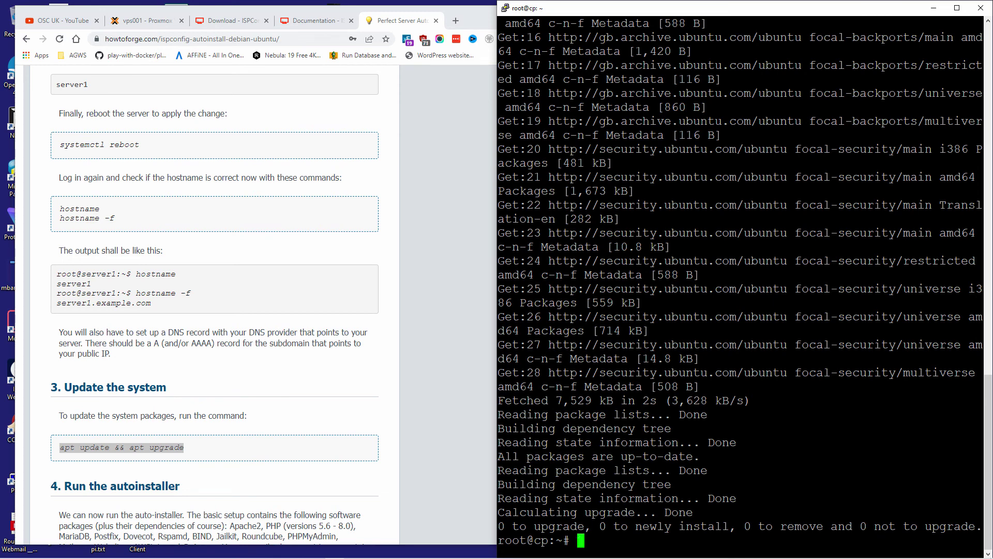
pyautogui.scroll(-3, 233, 434)
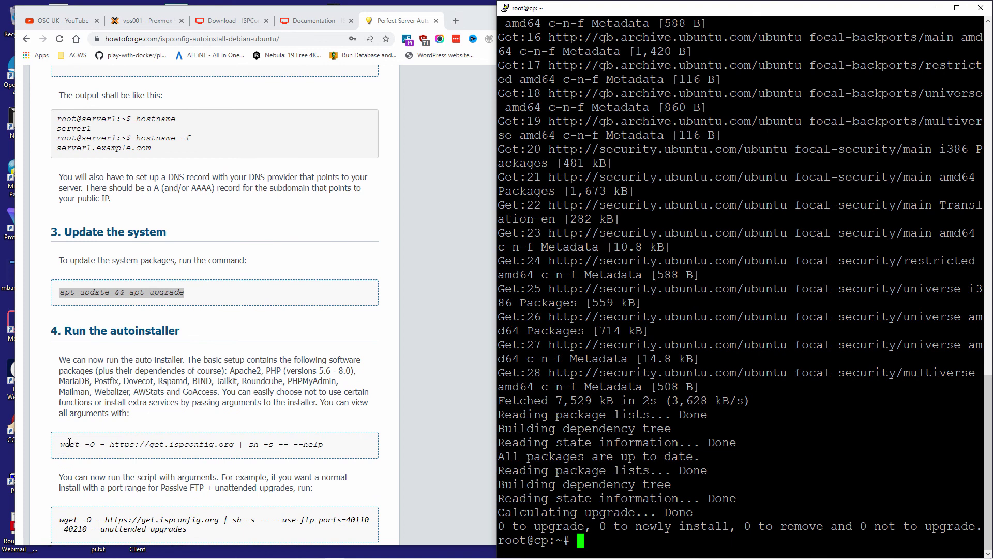
pyautogui.click(69, 442)
pyautogui.moveTo(68, 444); pyautogui.dragTo(258, 444)
pyautogui.scroll(-2, 205, 429)
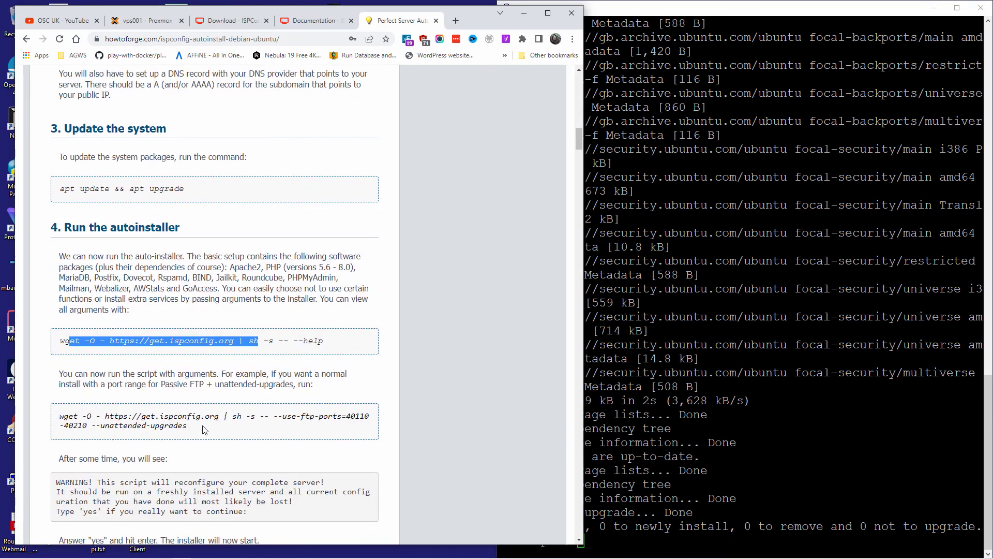
pyautogui.moveTo(197, 433); pyautogui.dragTo(60, 417)
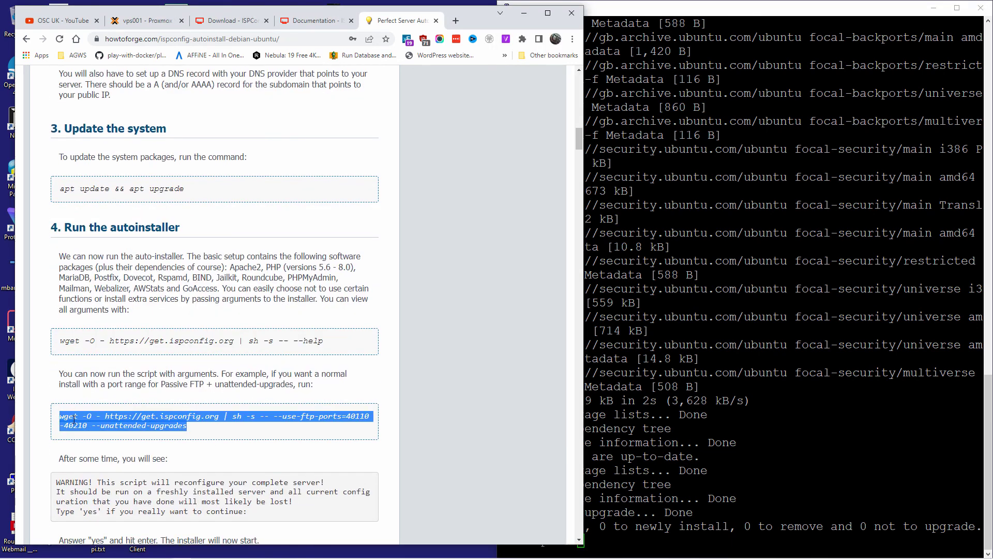
pyautogui.rightClick(74, 420)
pyautogui.click(111, 430)
# Review the auto-installer's command-line arguments in the tutorial's Advanced Options section, including --unattended-upgrades
pyautogui.scroll(-5, 113, 439)
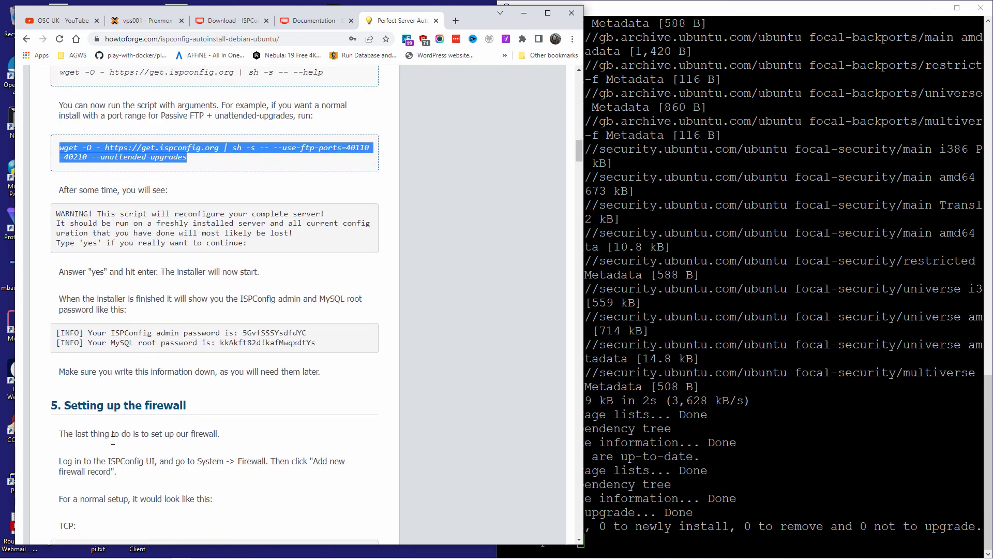
pyautogui.scroll(-14, 113, 439)
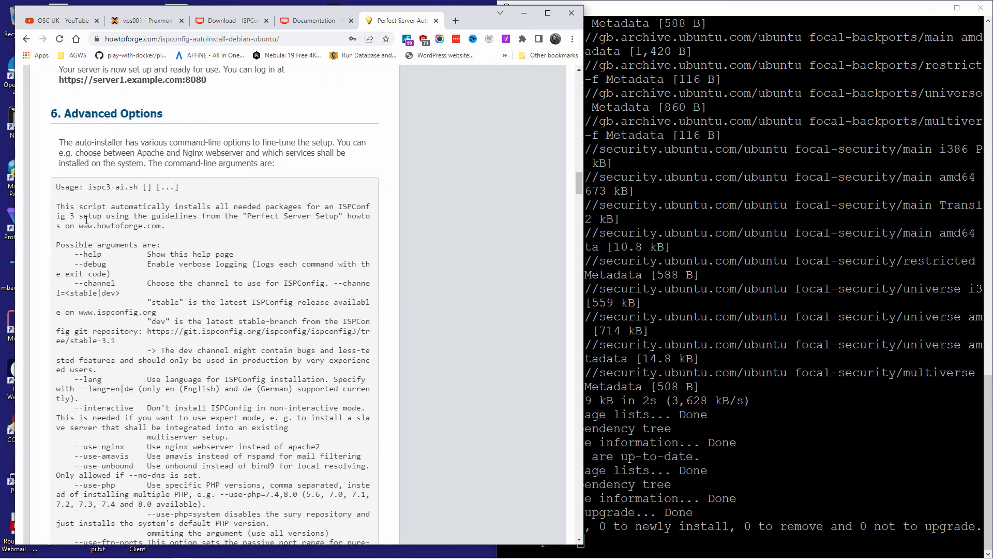
pyautogui.moveTo(71, 114); pyautogui.dragTo(166, 114)
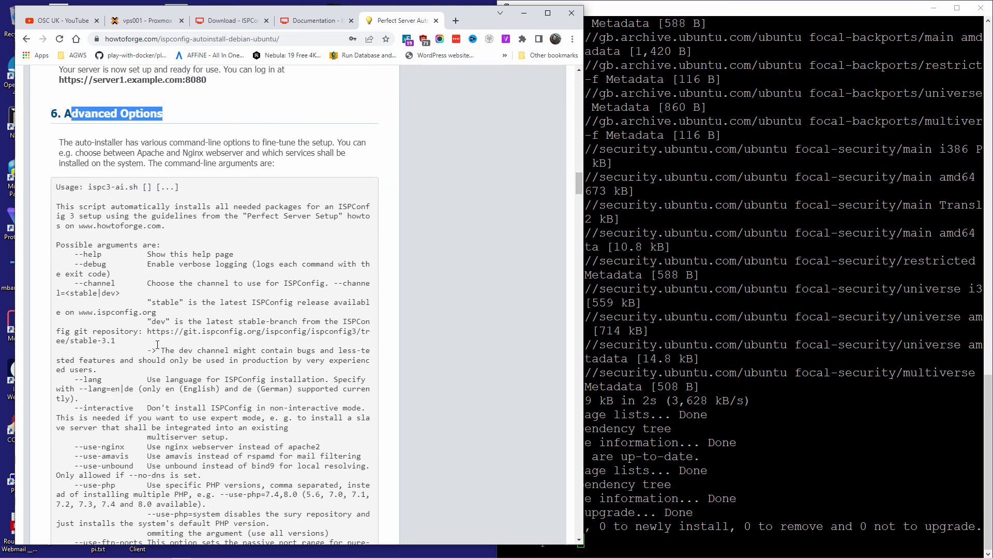
pyautogui.scroll(-7, 157, 344)
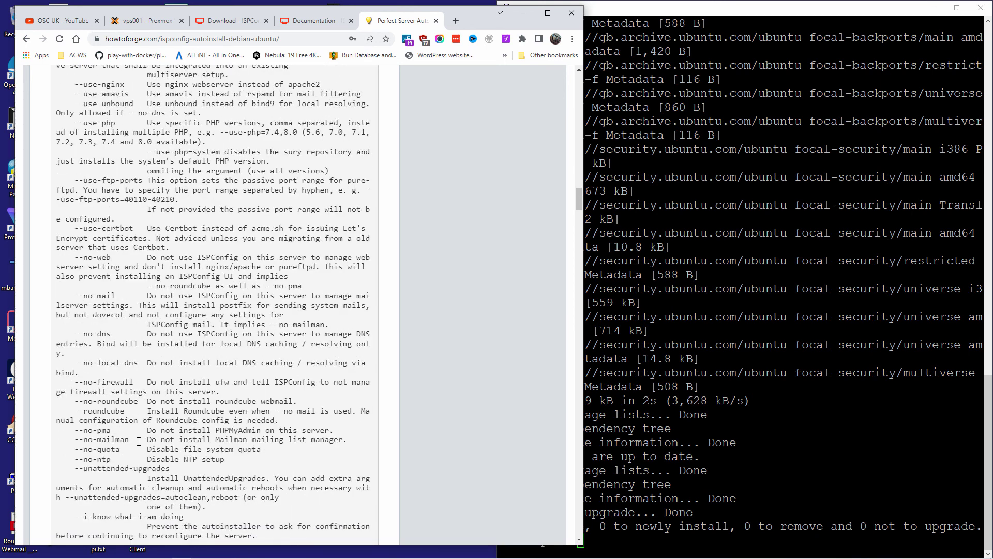
pyautogui.scroll(-2, 139, 441)
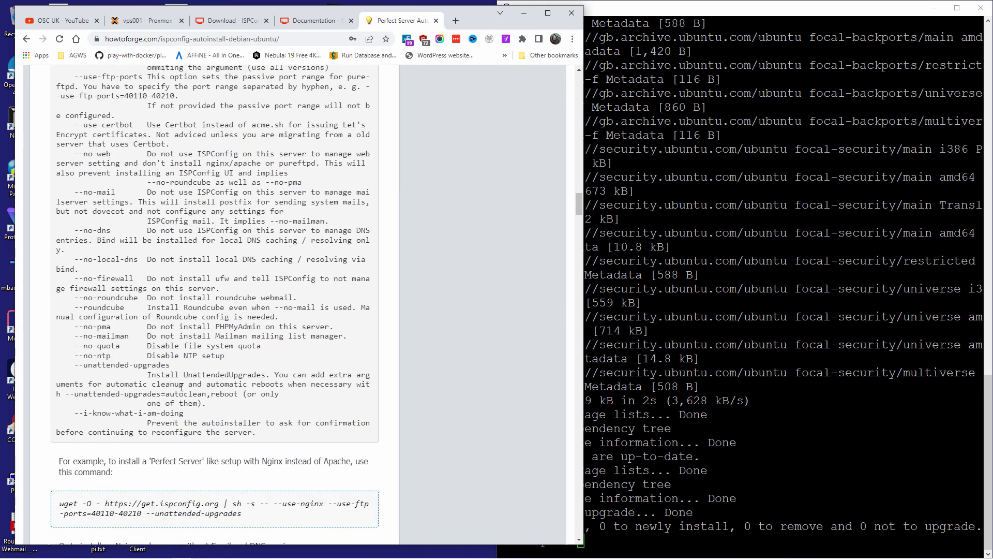
pyautogui.moveTo(75, 365); pyautogui.dragTo(178, 366)
pyautogui.scroll(6, 179, 362)
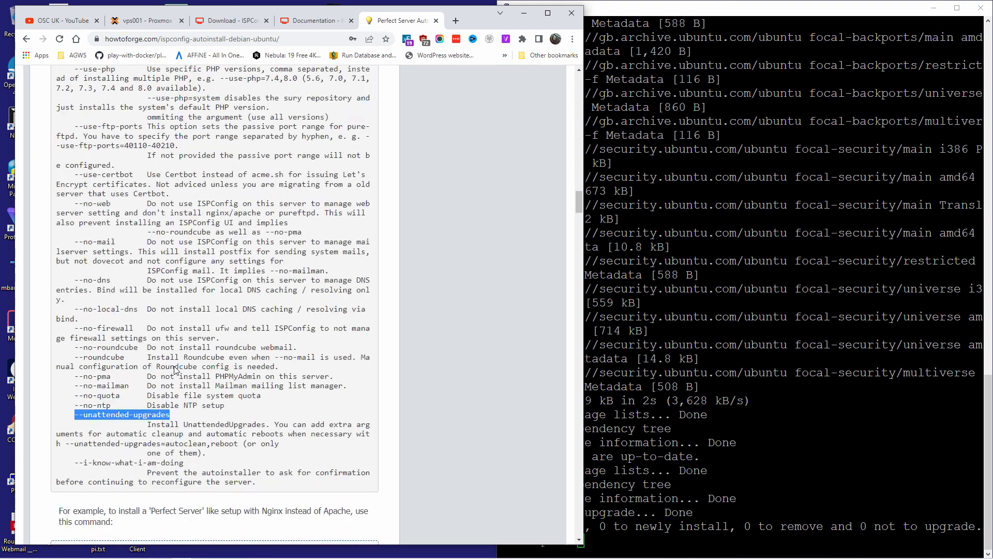
pyautogui.scroll(9, 102, 298)
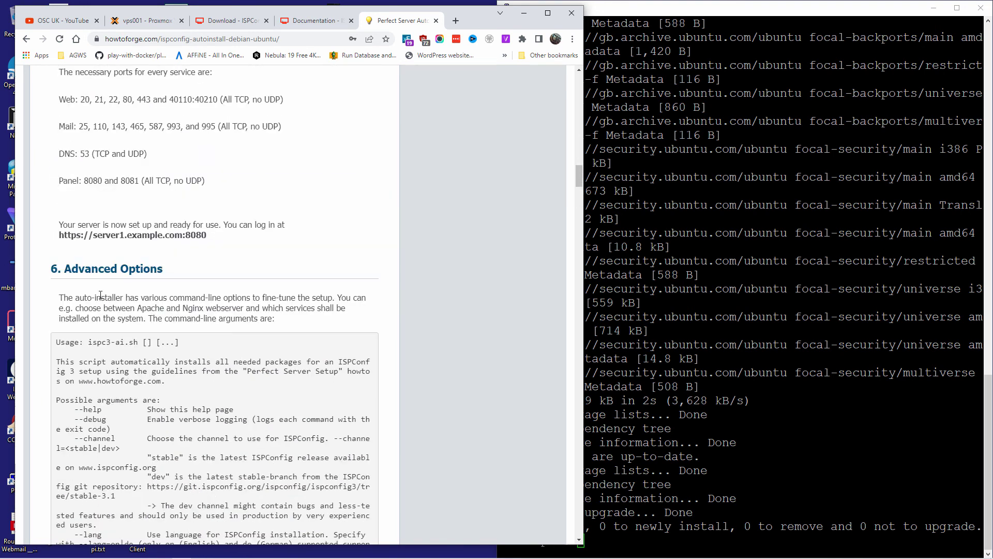
pyautogui.scroll(9, 102, 298)
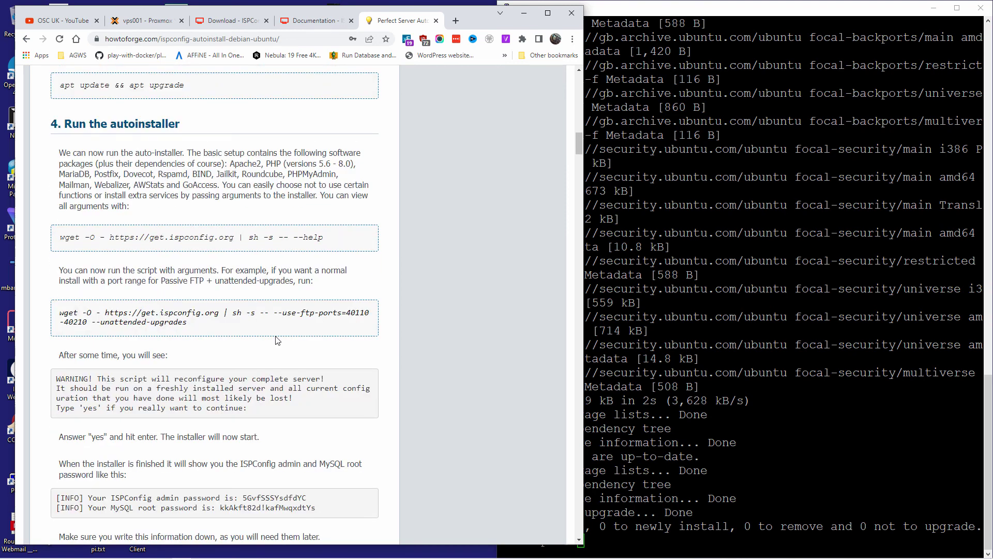
pyautogui.click(543, 547)
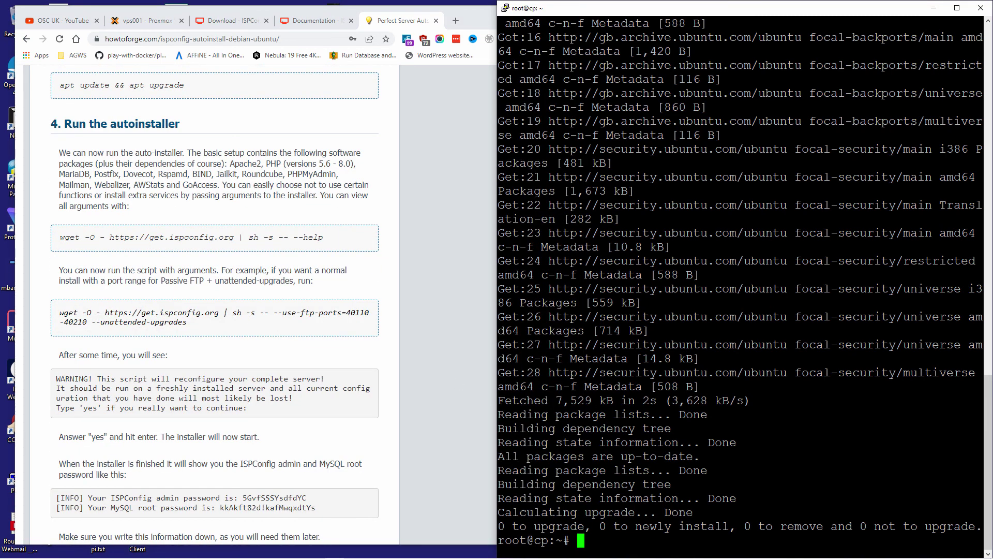
pyautogui.press('shift+Insert')
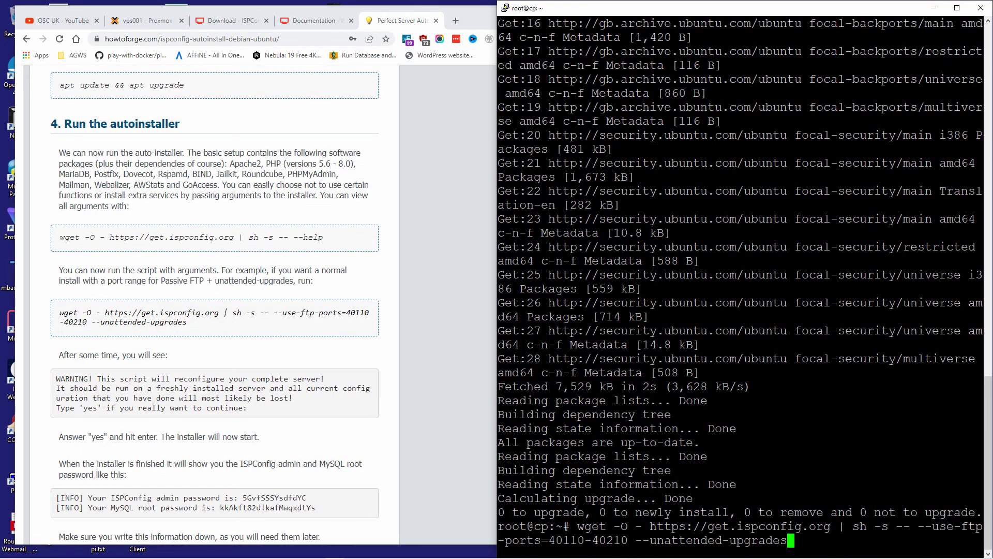
pyautogui.press('Return')
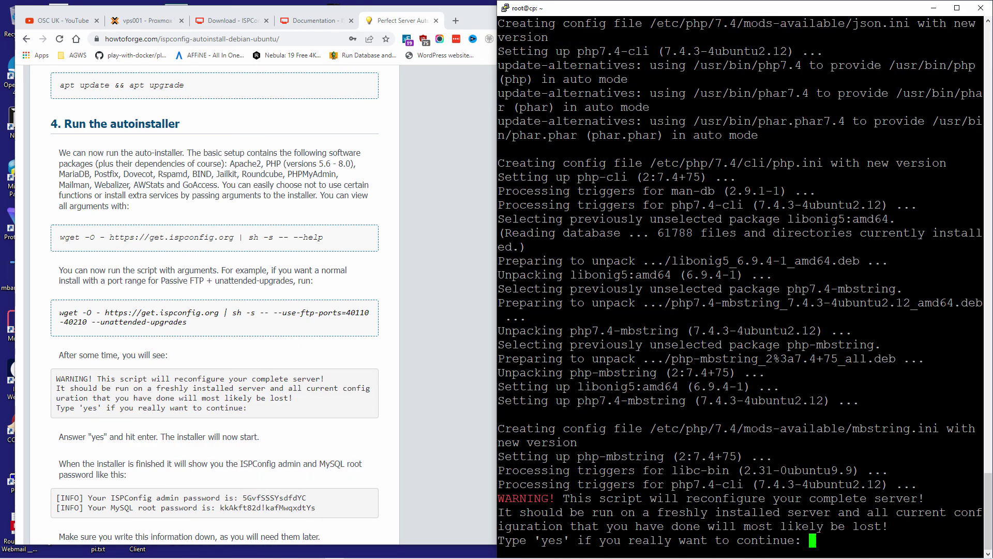
pyautogui.write('yes')
pyautogui.press('Return')
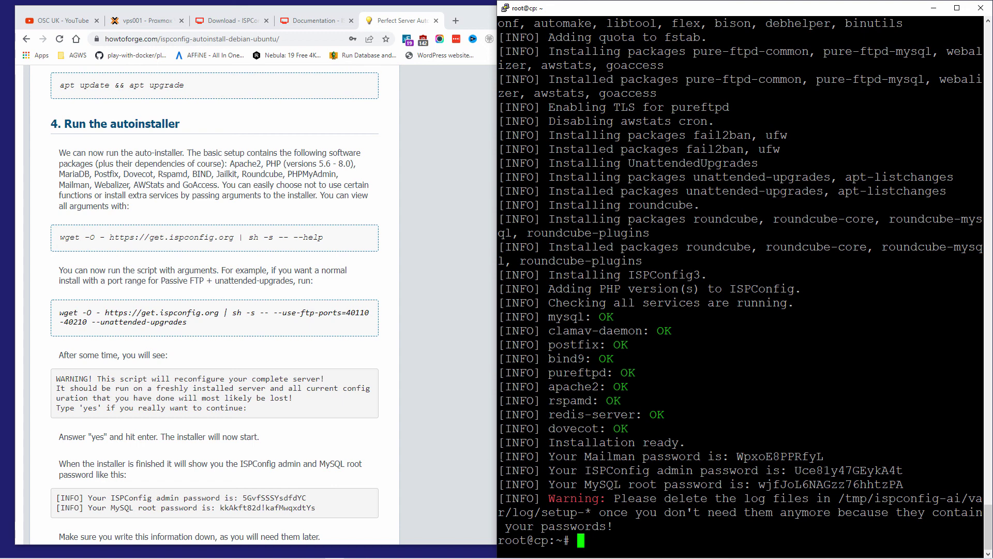
# Copy the installer's Mailman, ISPConfig admin and MySQL root password lines into TEST.txt in Notepad and save the file
pyautogui.moveTo(498, 456); pyautogui.dragTo(910, 487)
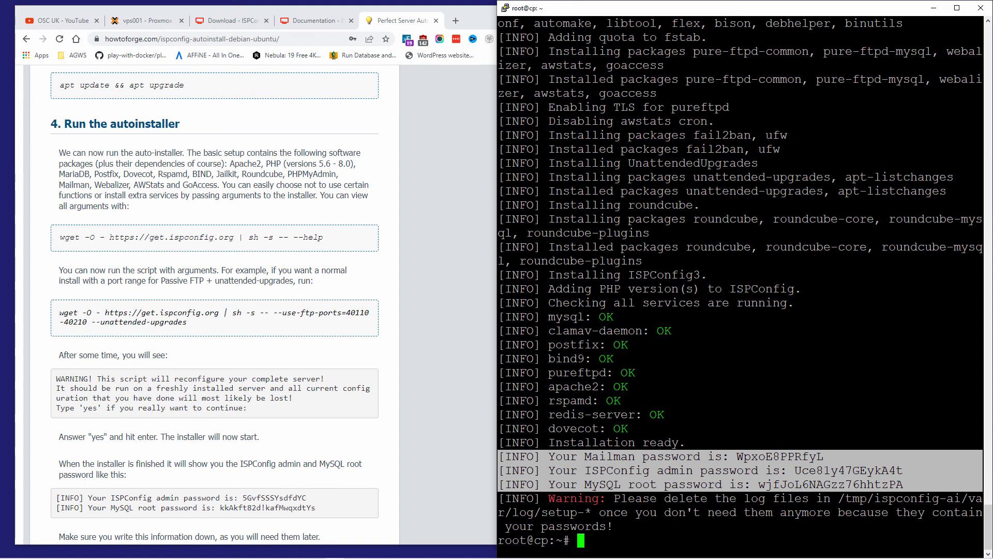
pyautogui.moveTo(614, 498); pyautogui.dragTo(581, 512)
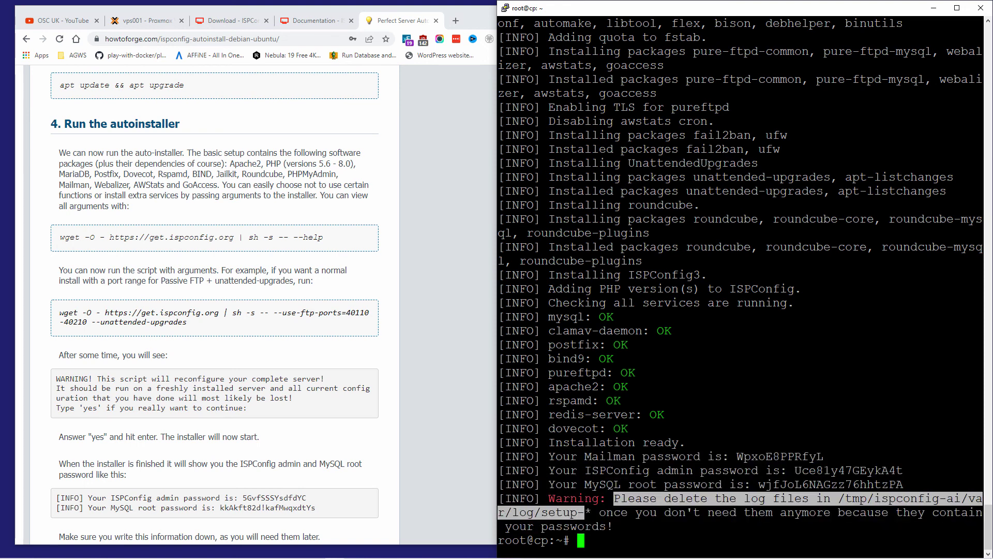
pyautogui.click(582, 512)
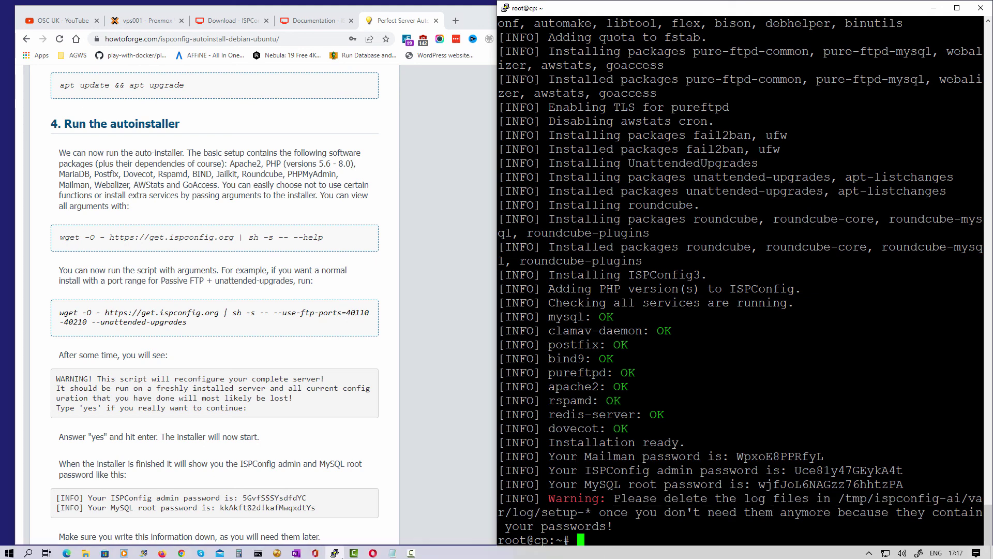
pyautogui.click(363, 552)
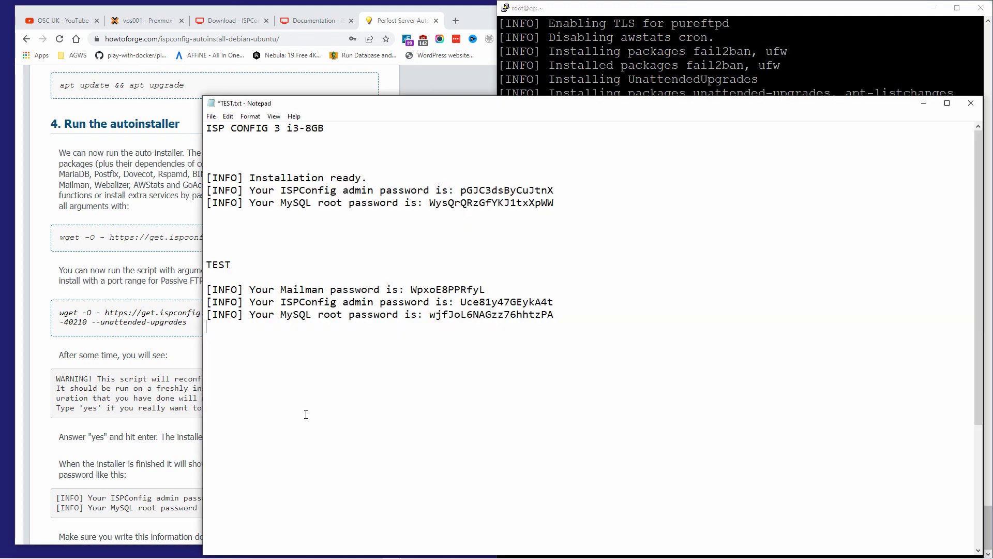
pyautogui.click(211, 117)
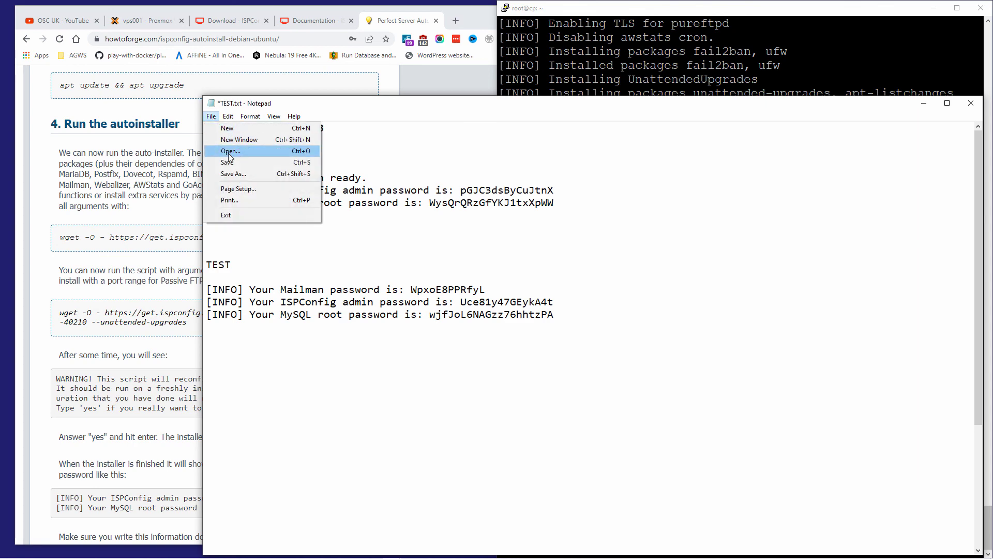
pyautogui.click(229, 165)
# Switch to the terminal, change to the /tmp/ispconfig-ai/var/log/ directory and list its files
pyautogui.click(695, 9)
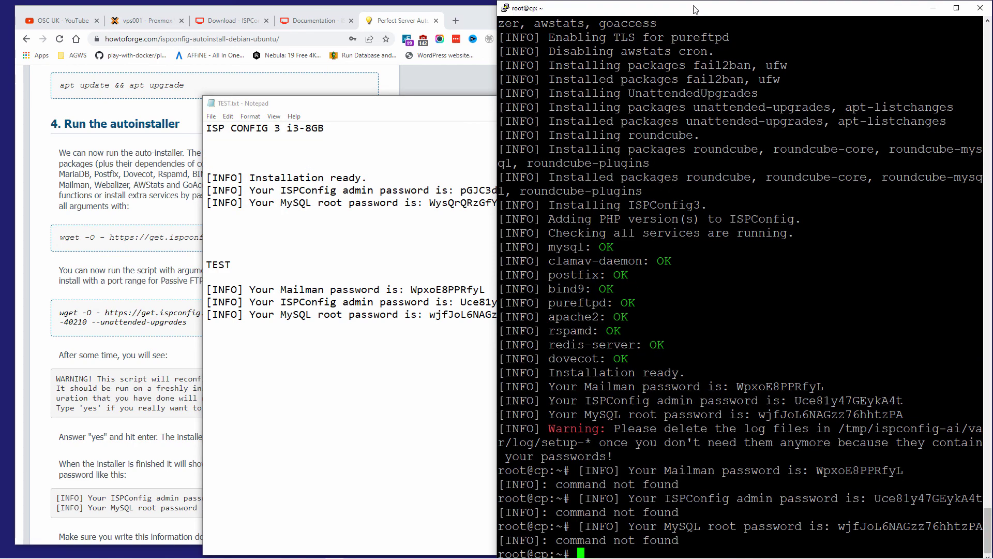
pyautogui.press('Return')
pyautogui.press('Return')
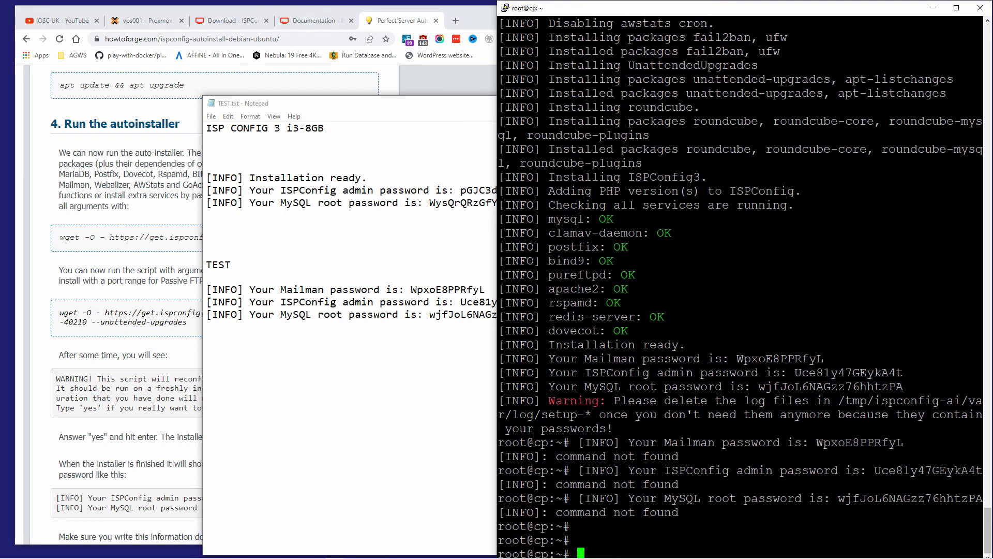
pyautogui.moveTo(697, 11); pyautogui.dragTo(645, 4)
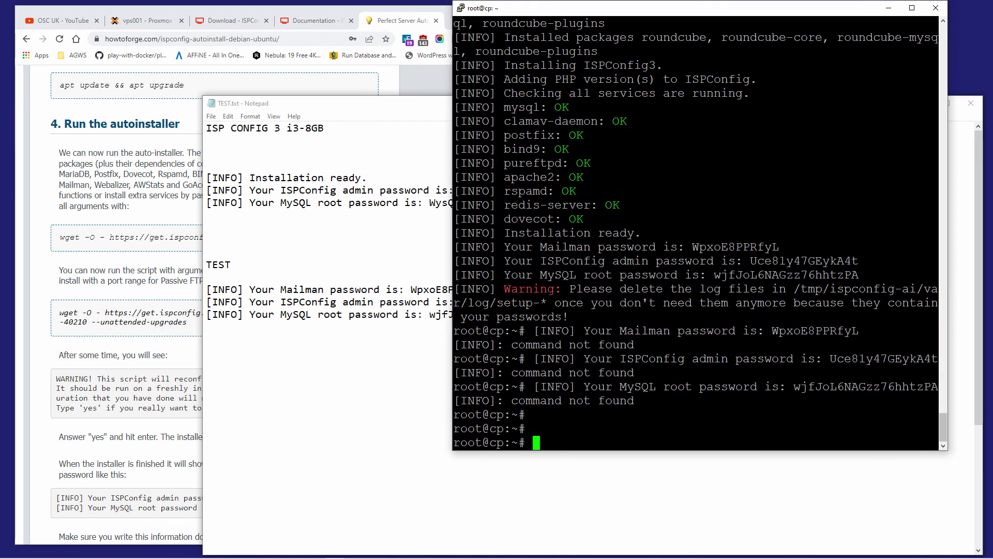
pyautogui.scroll(10, 696, 233)
pyautogui.write('nano /tmp/ispconfig-ai/var/log/')
pyautogui.hotkey('ctrl', 'c')
pyautogui.write('cd')
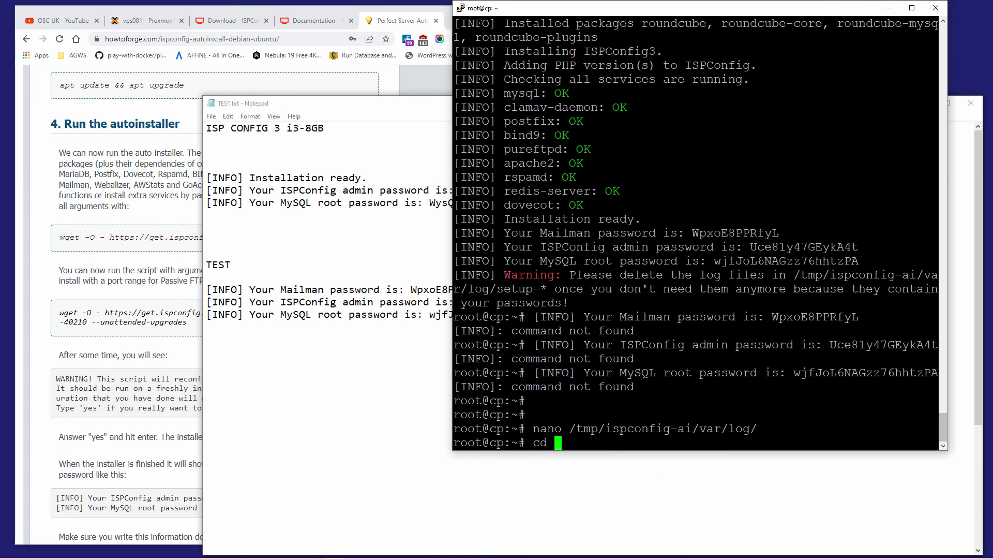
pyautogui.press('shift+Insert')
pyautogui.press('Return')
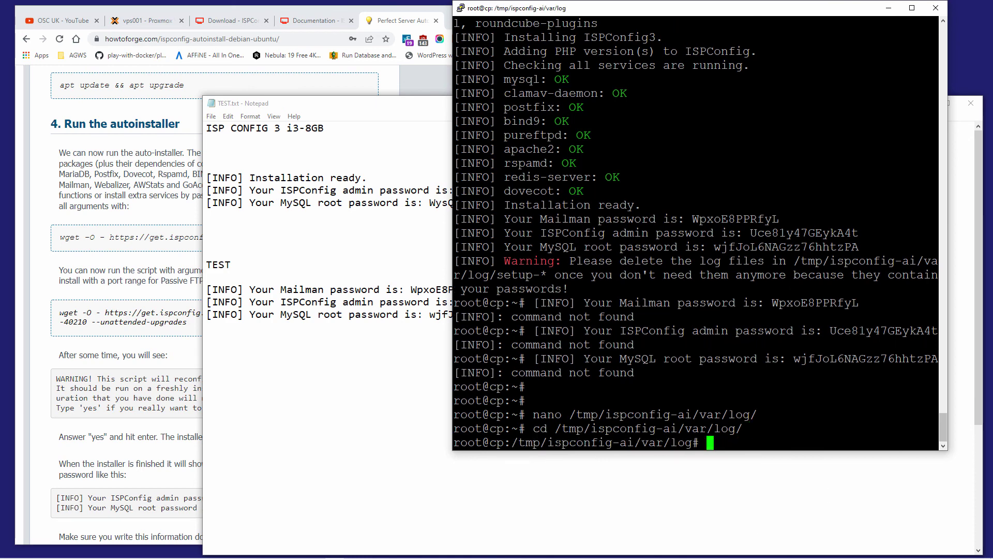
pyautogui.write('ls')
pyautogui.press('Return')
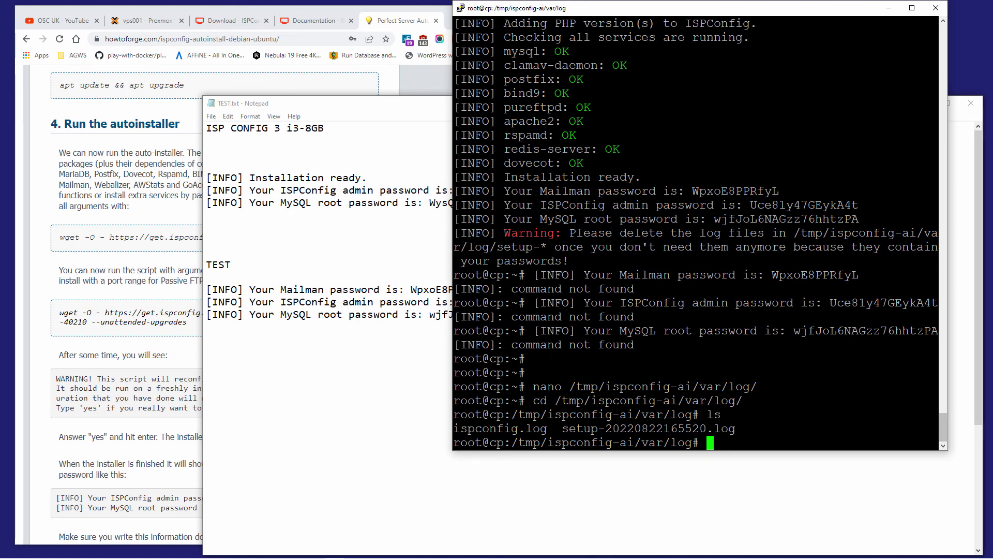
# Delete setup-20220822165520.log from the log directory with rm and list the directory again
pyautogui.moveTo(553, 428); pyautogui.dragTo(735, 429)
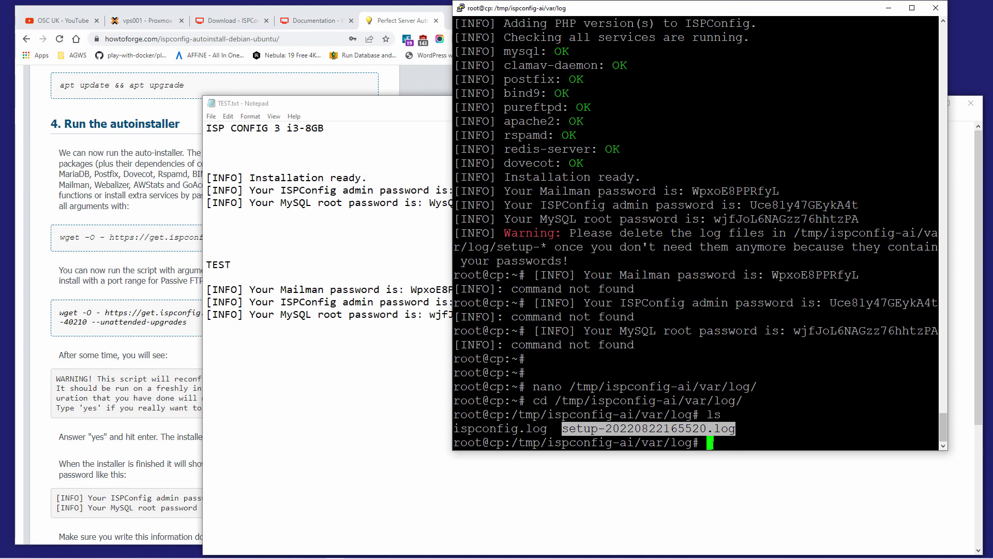
pyautogui.click(710, 443)
pyautogui.write('rm')
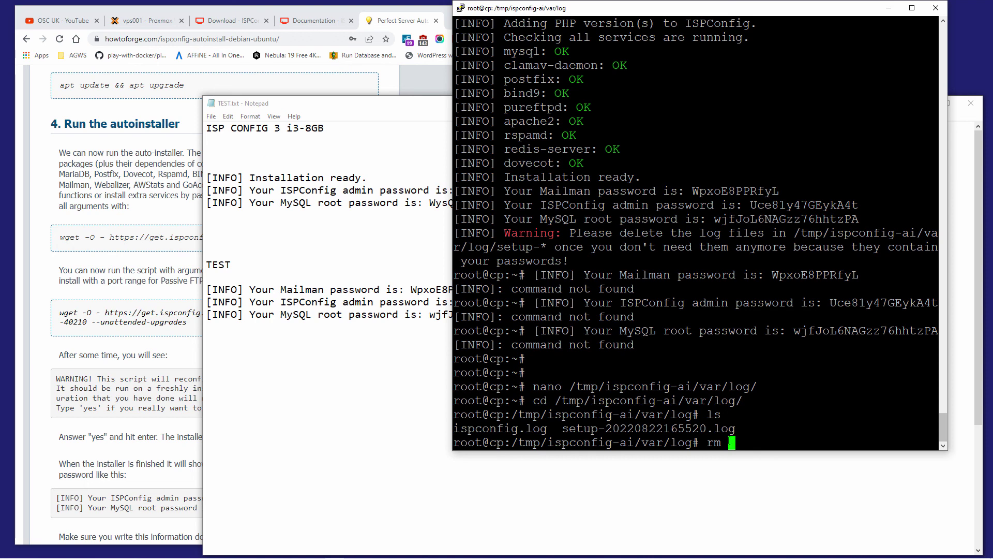
pyautogui.press('shift+Insert')
pyautogui.press('Return')
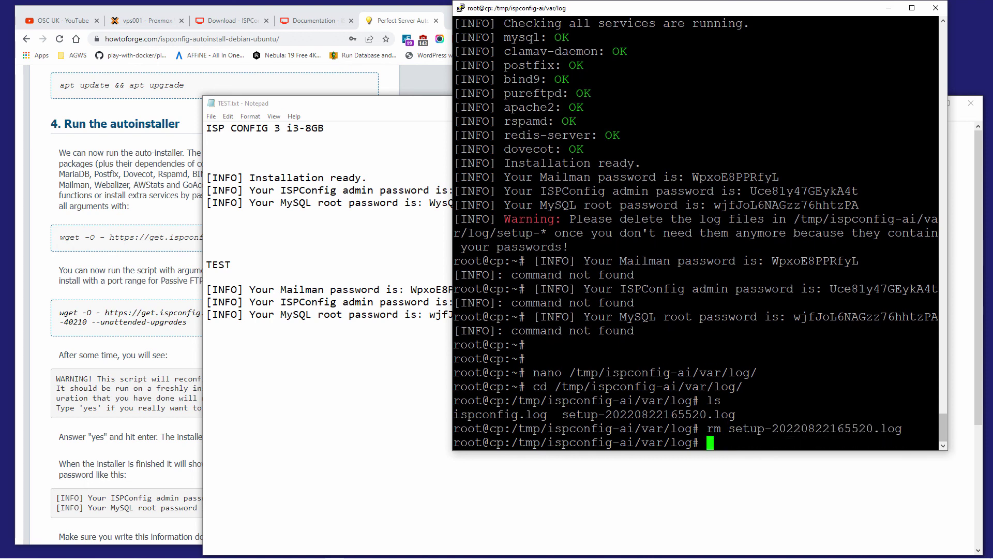
pyautogui.write('ls')
pyautogui.press('Return')
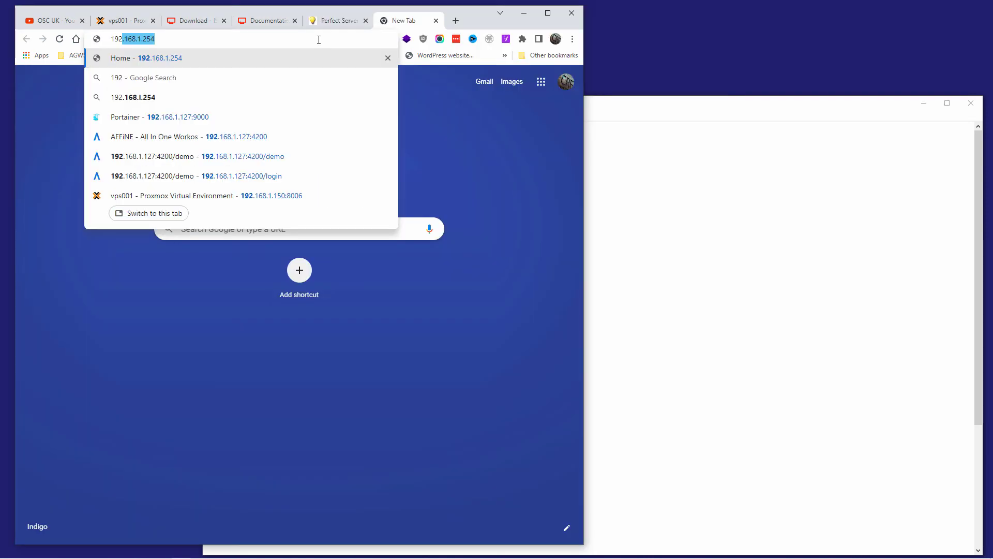
pyautogui.click(548, 13)
pyautogui.press('Delete')
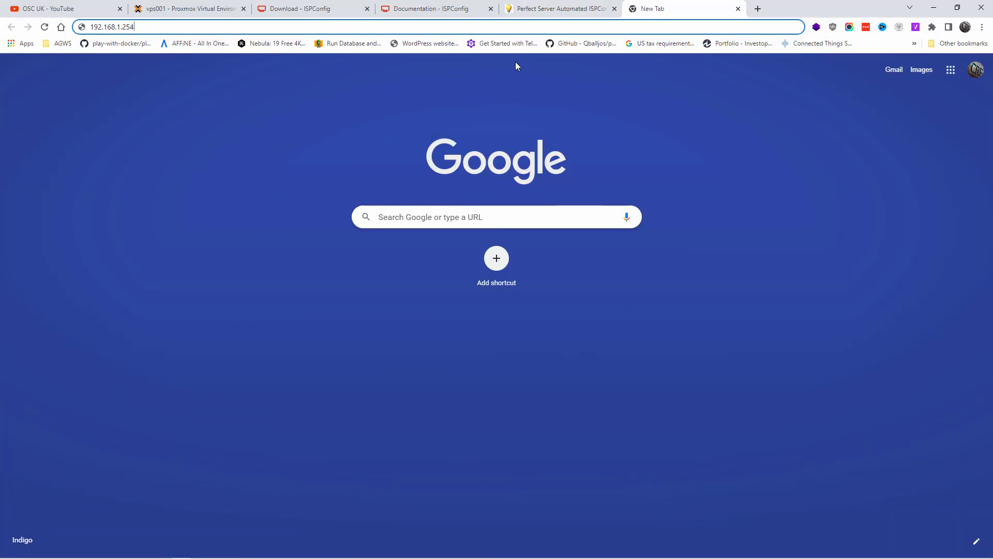
pyautogui.write('.168.1.')
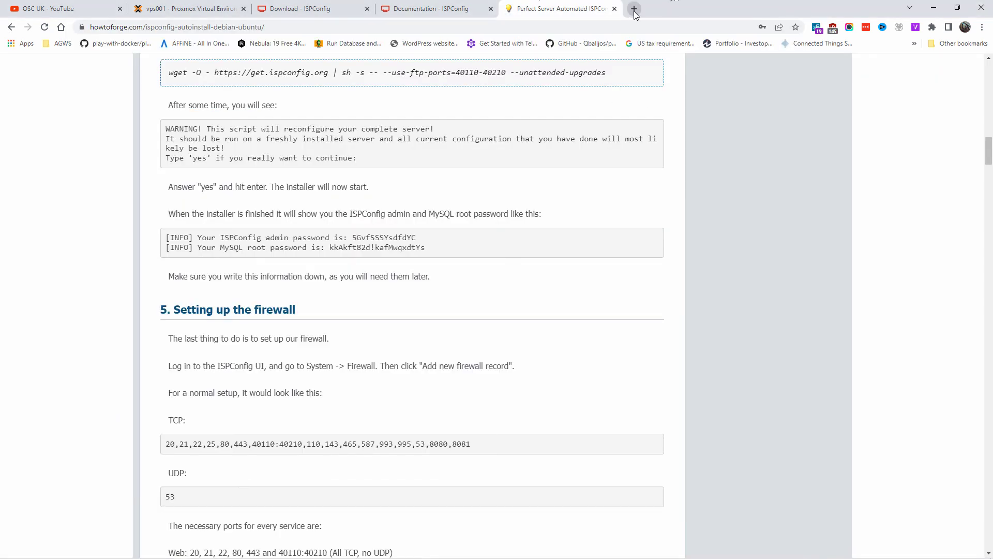
# Open 192.168.1.131:8080 in a new browser tab
pyautogui.click(633, 11)
pyautogui.click(627, 25)
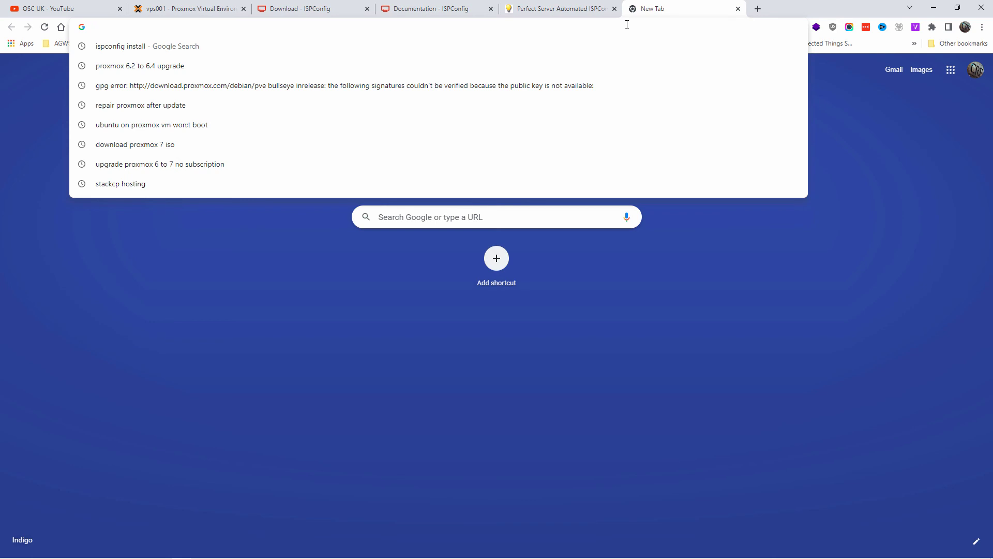
pyautogui.write('192.168.1.')
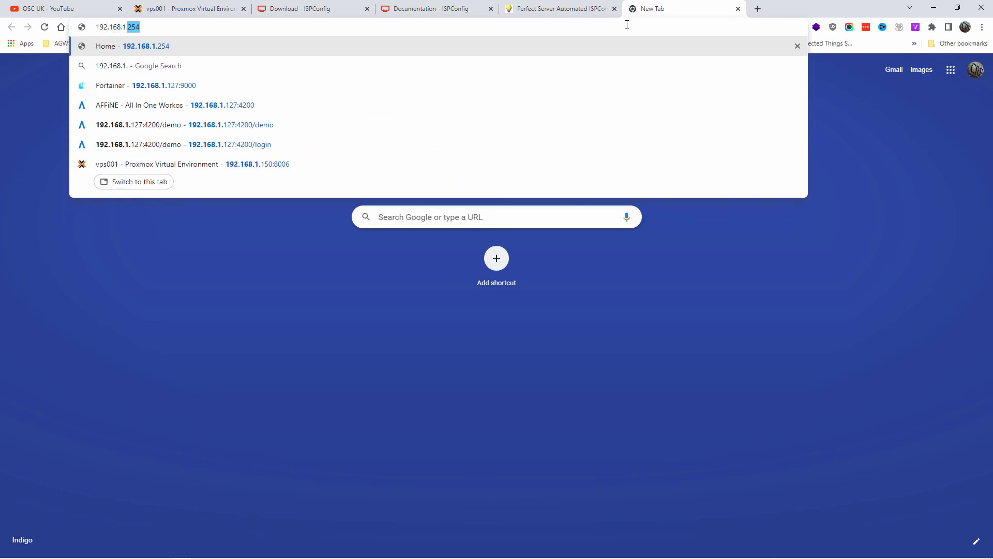
pyautogui.write('131')
pyautogui.write(':8080')
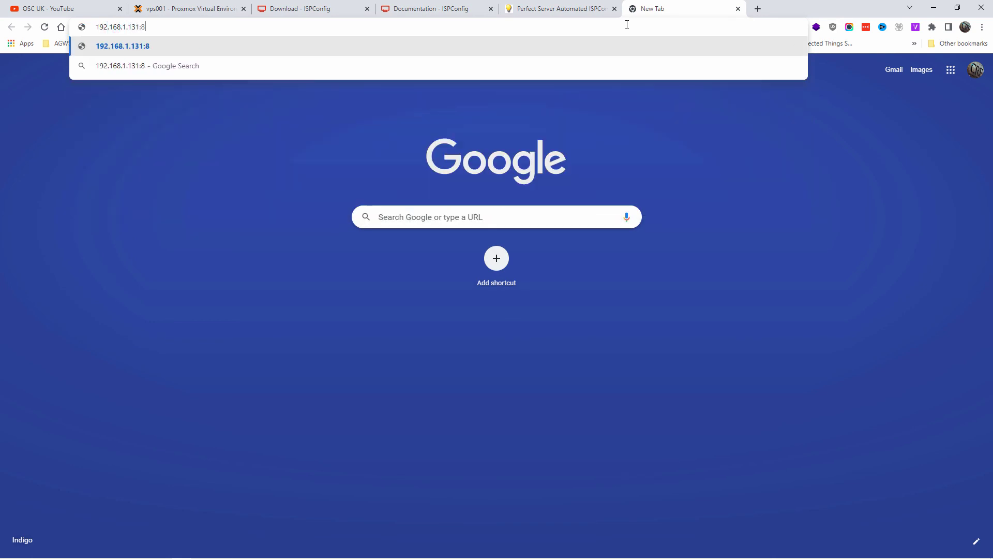
pyautogui.press('Return')
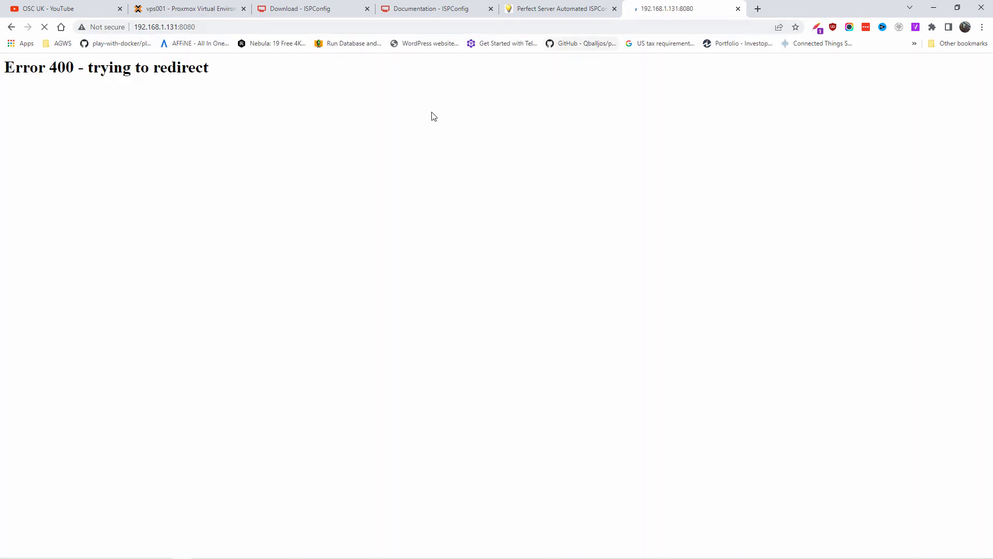
pyautogui.click(188, 26)
pyautogui.press('Home')
pyautogui.write('https')
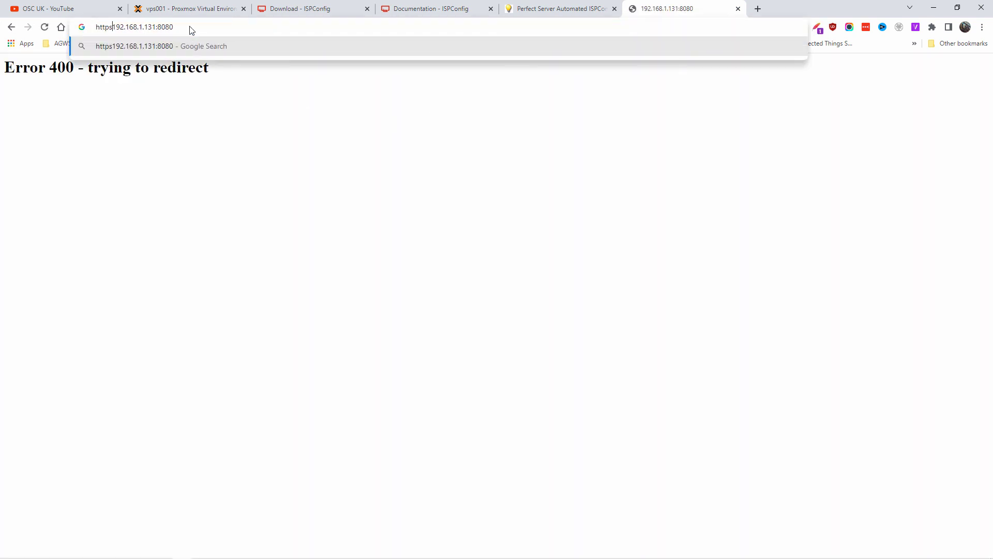
pyautogui.write('://')
pyautogui.press('Return')
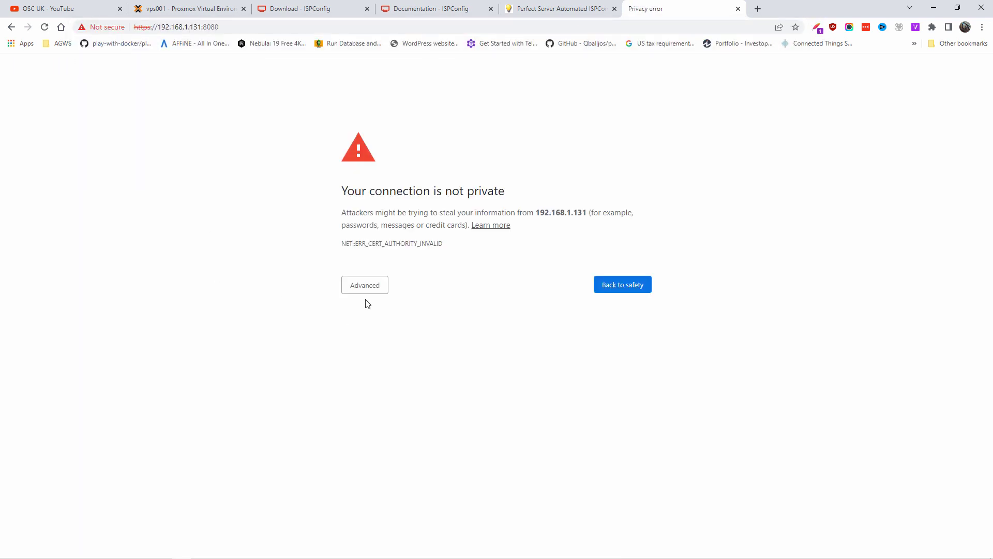
pyautogui.click(379, 284)
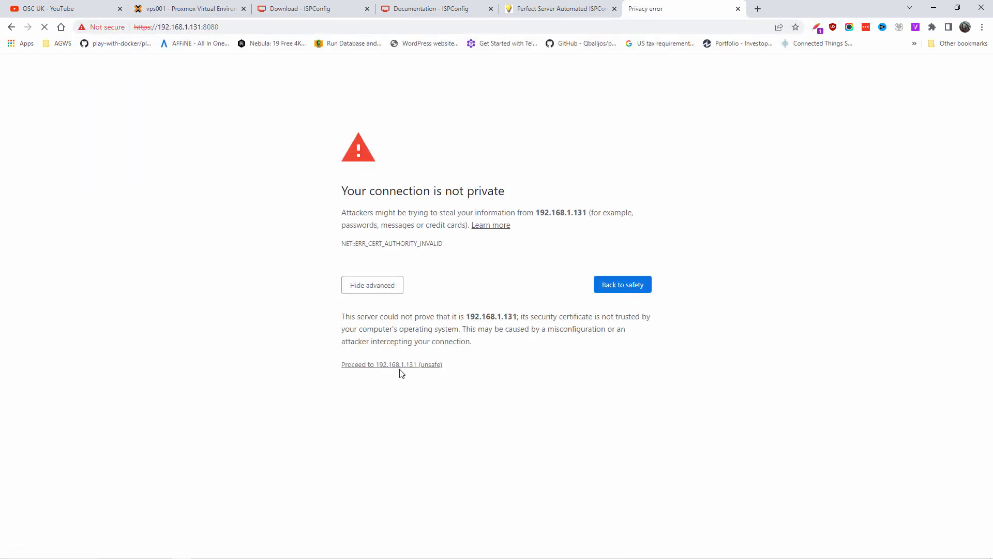
# Enter admin as the ISPConfig login username and copy the ISPConfig admin password from the TEST section of TEST.txt in Notepad
pyautogui.write('admin')
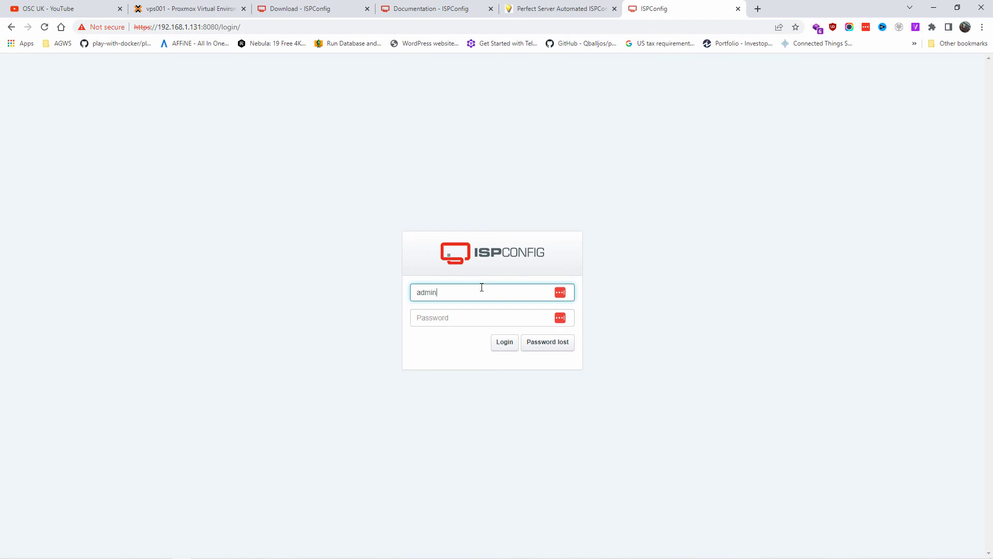
pyautogui.moveTo(304, 556)
pyautogui.moveTo(392, 553)
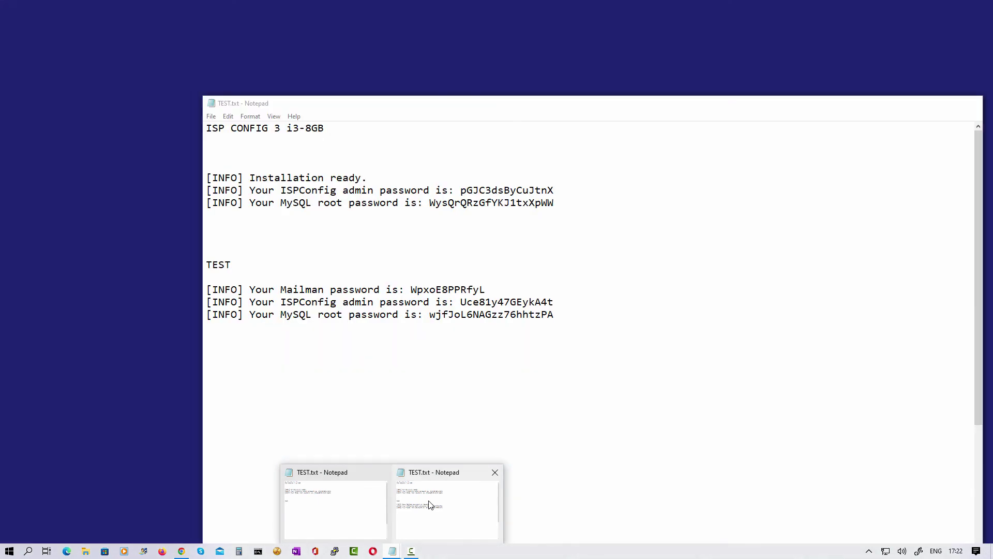
pyautogui.click(429, 505)
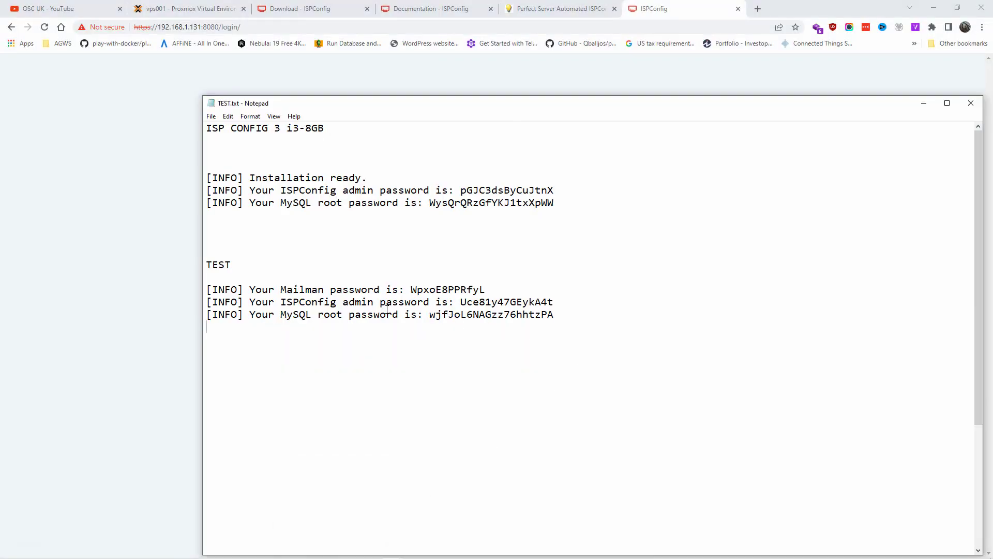
pyautogui.moveTo(463, 303); pyautogui.dragTo(552, 302)
pyautogui.rightClick(547, 303)
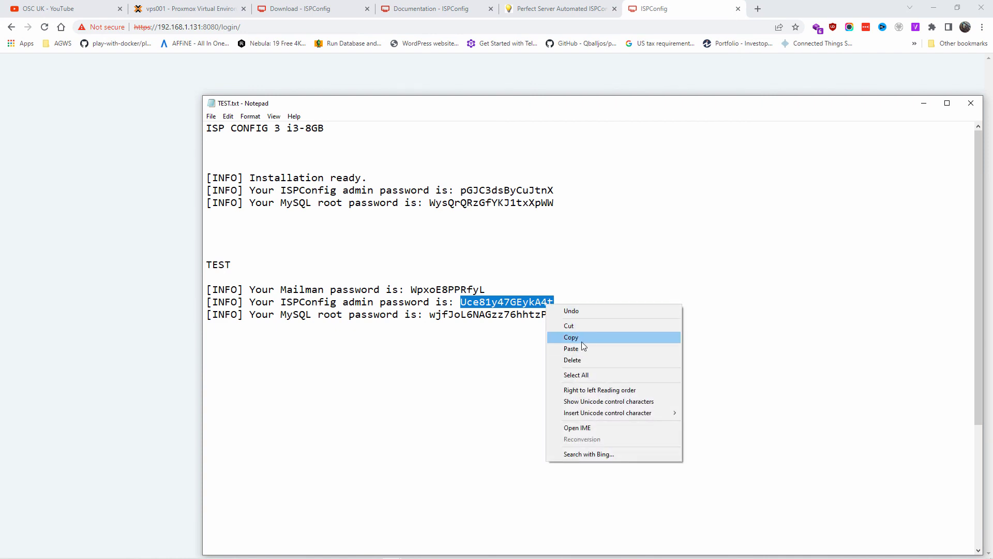
pyautogui.click(581, 339)
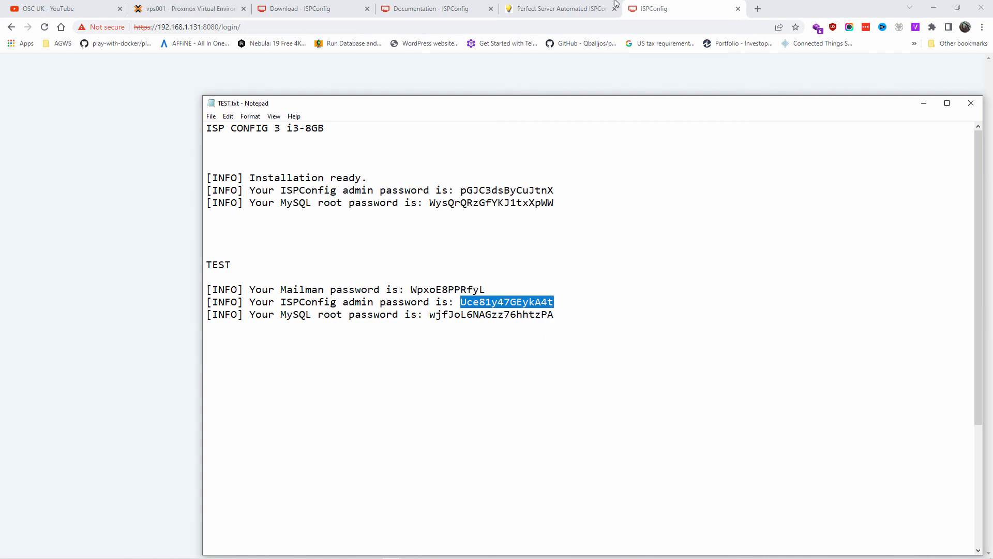
# Paste the ISPConfig admin password into the login form, log in, and hide the donation notice on the welcome page
pyautogui.click(647, 6)
pyautogui.rightClick(441, 323)
pyautogui.click(486, 401)
pyautogui.click(501, 350)
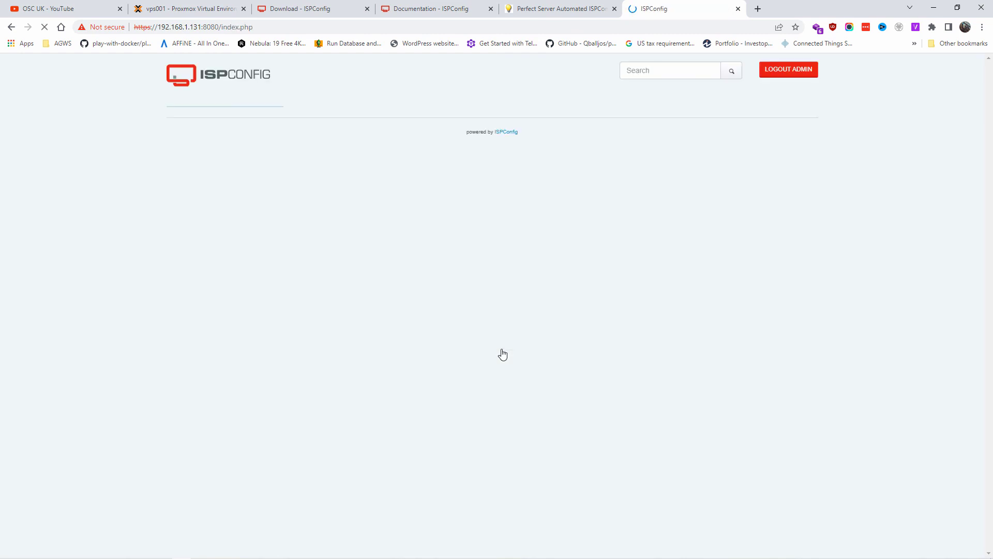
pyautogui.click(883, 145)
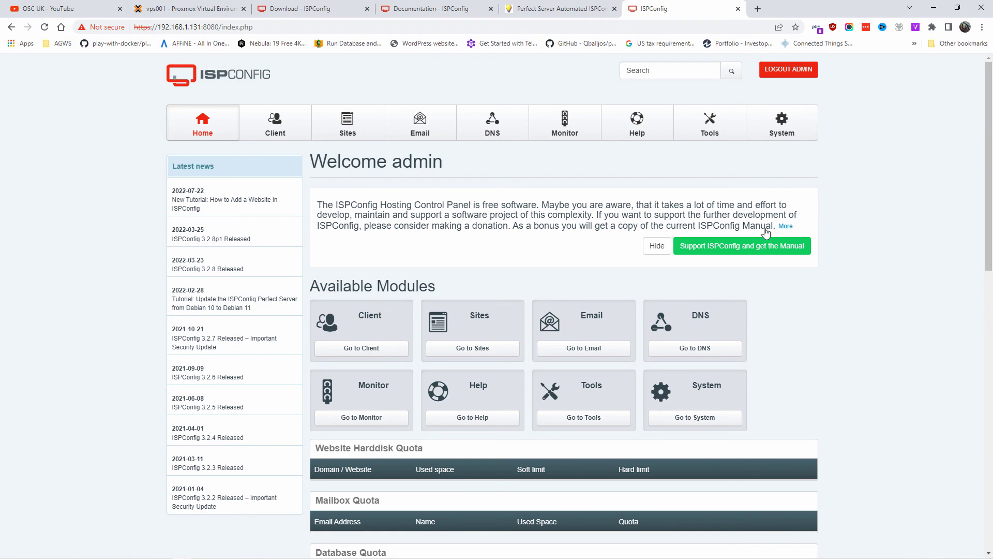
pyautogui.click(657, 246)
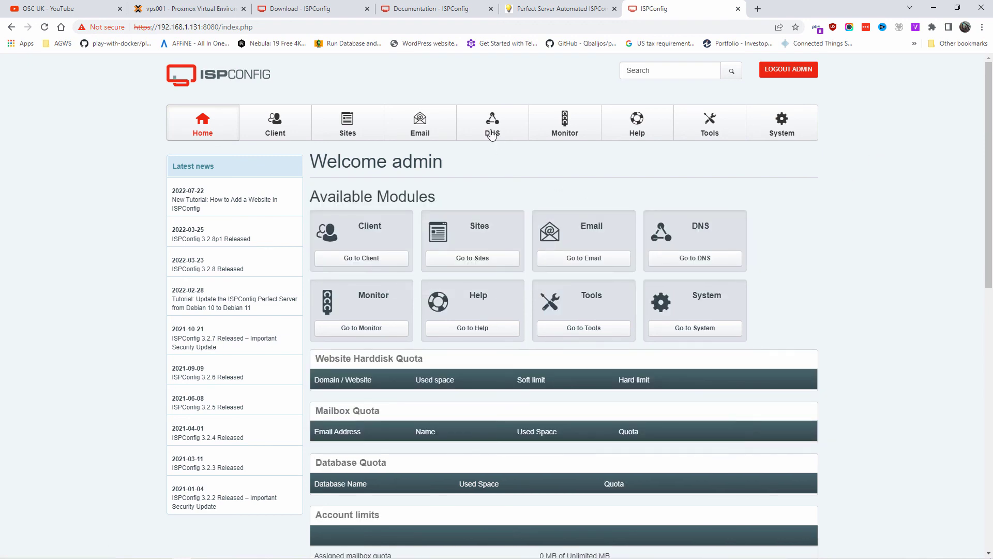
# Following the HowtoForge guide's firewall section, add and save an active ISPConfig firewall record for cp.opensourcechannel.uk with the prefilled TCP and UDP ports
pyautogui.click(563, 8)
pyautogui.scroll(-2, 284, 276)
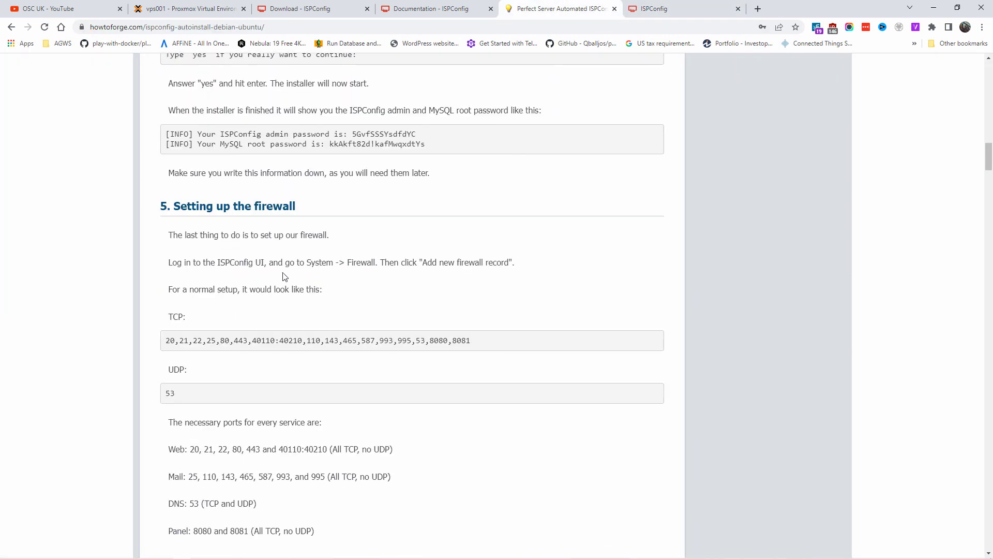
pyautogui.moveTo(307, 263); pyautogui.dragTo(332, 268)
pyautogui.click(688, 7)
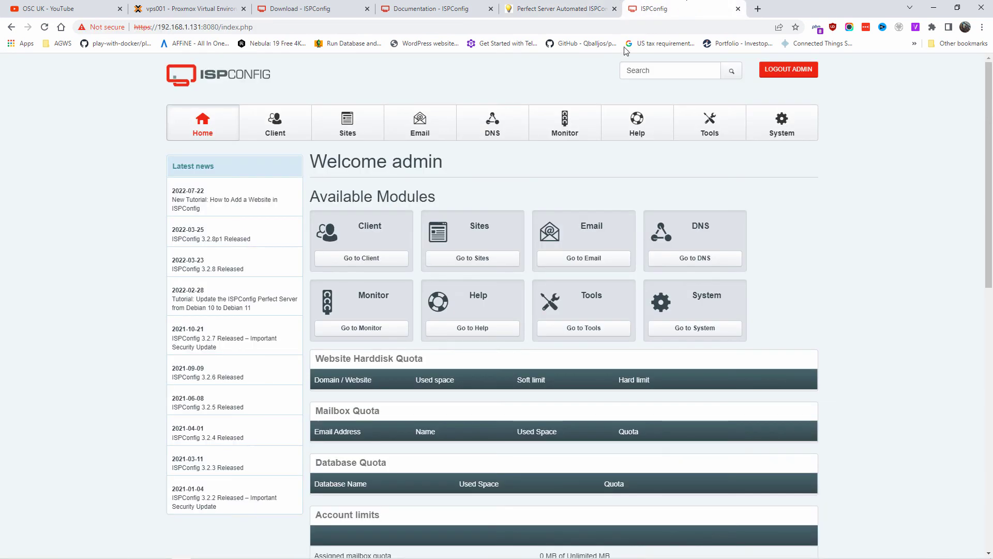
pyautogui.click(782, 124)
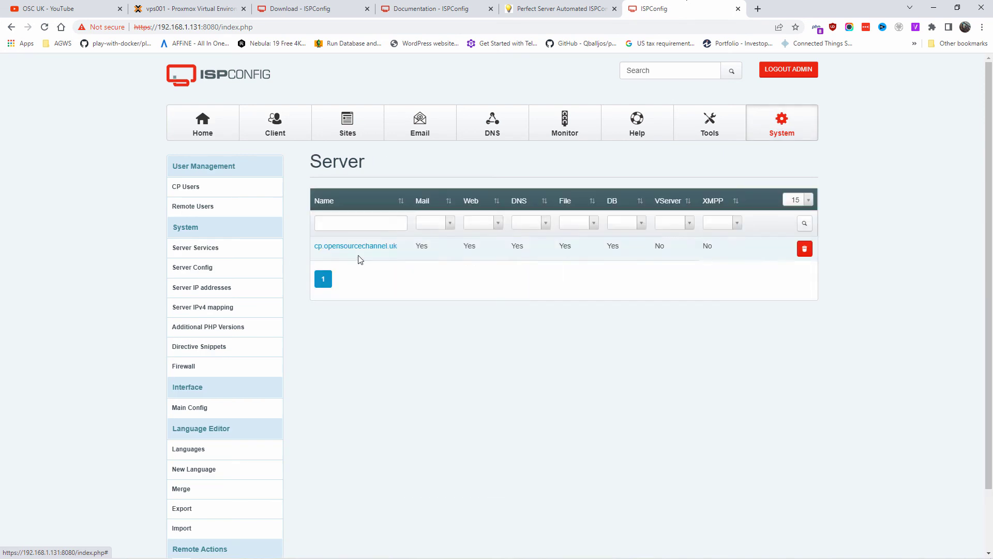
pyautogui.click(184, 366)
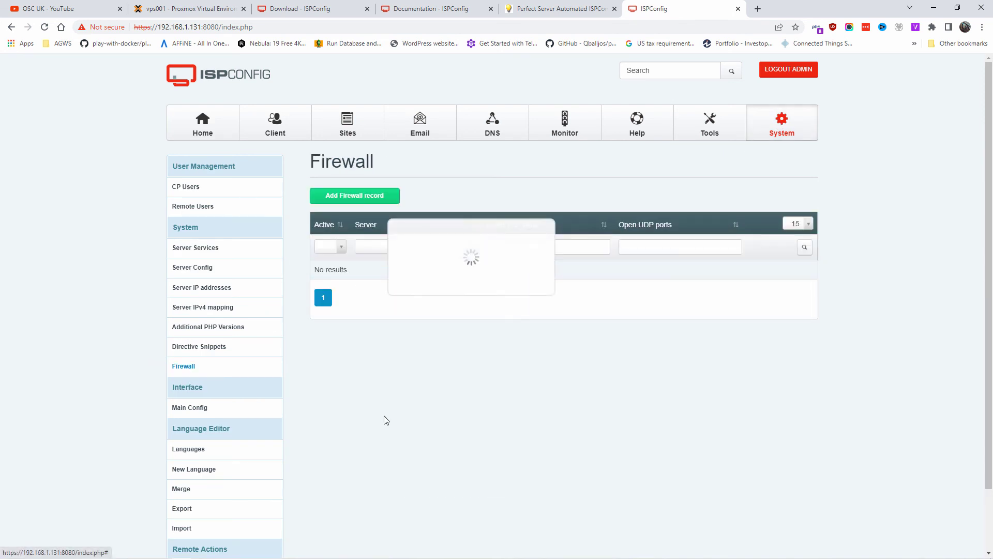
pyautogui.click(347, 197)
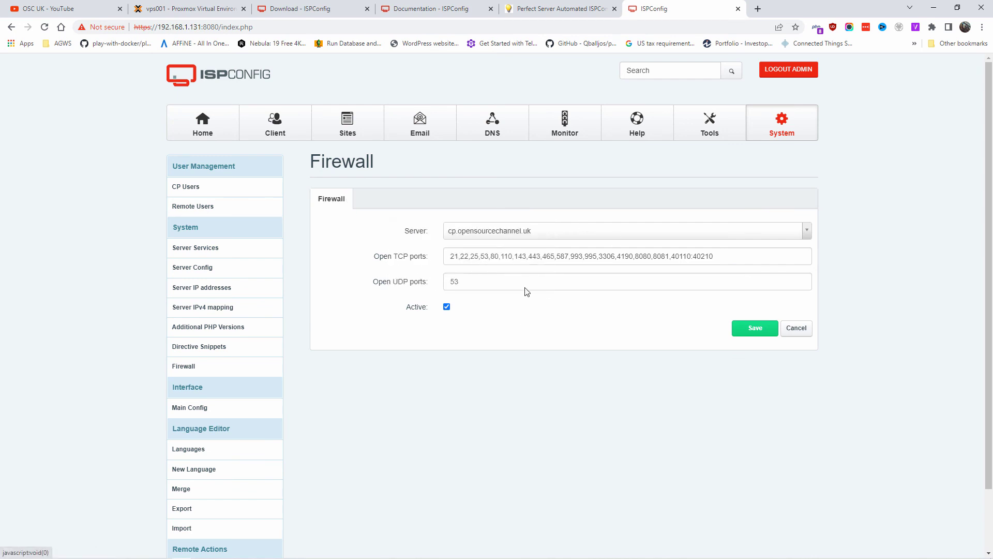
pyautogui.click(759, 329)
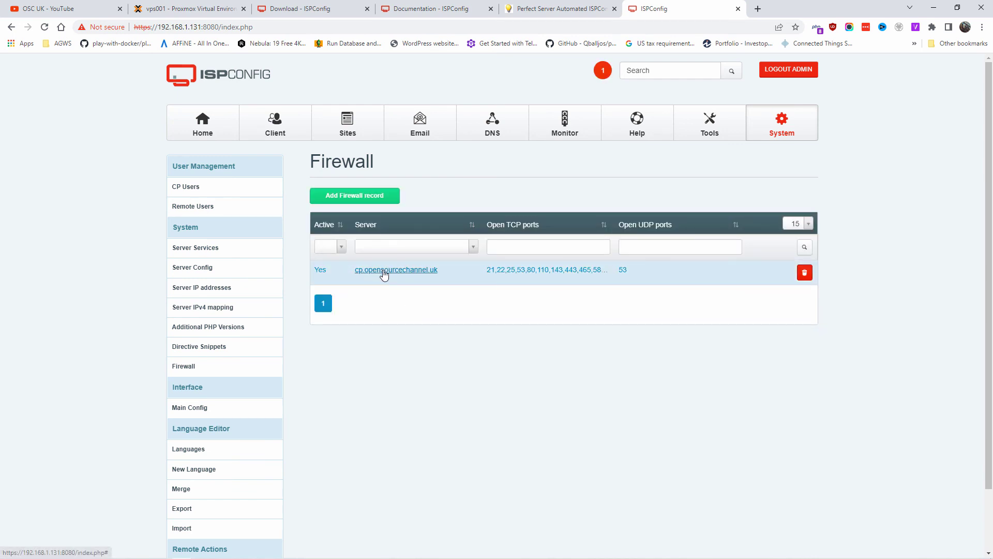
# Open the Websites list and check which changes are still pending for the servers
pyautogui.click(351, 135)
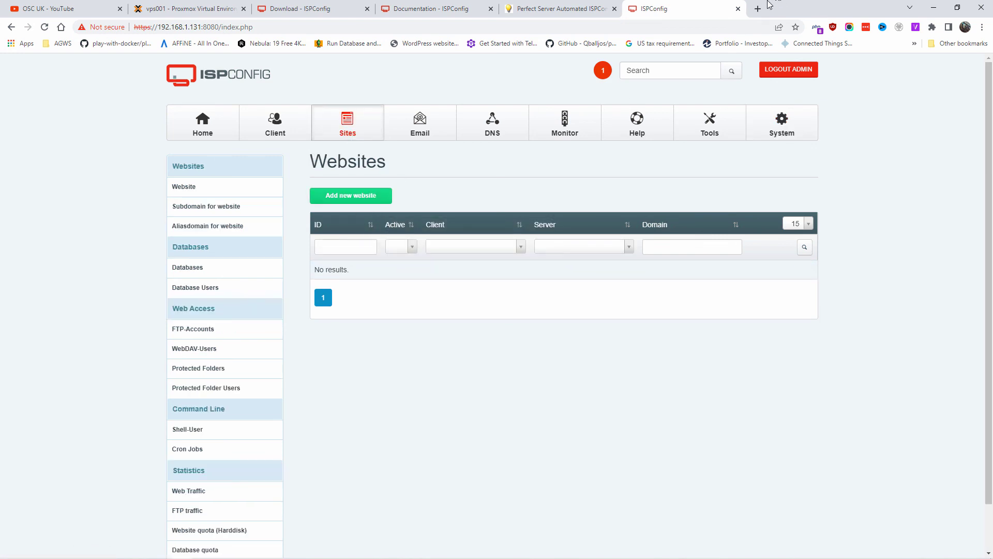
pyautogui.click(603, 71)
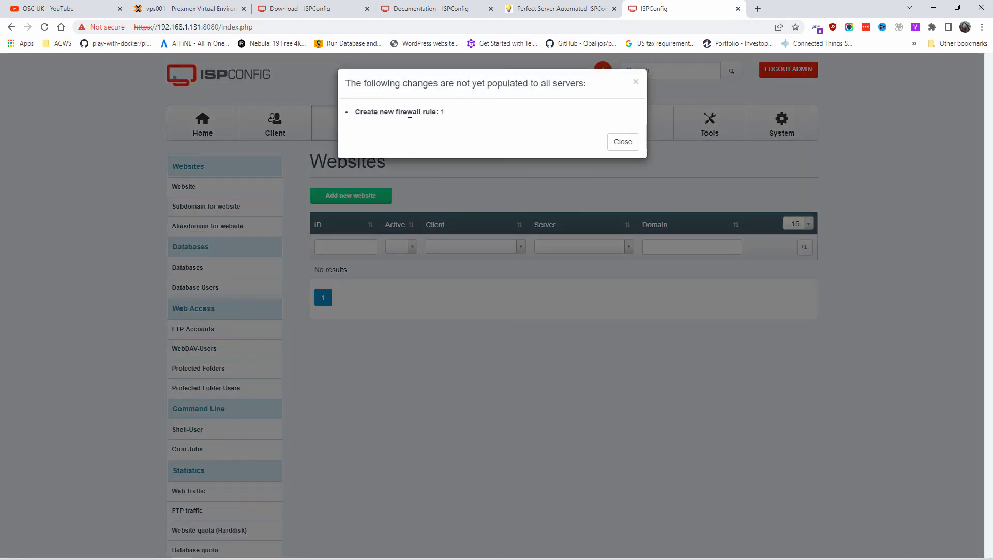
pyautogui.click(636, 145)
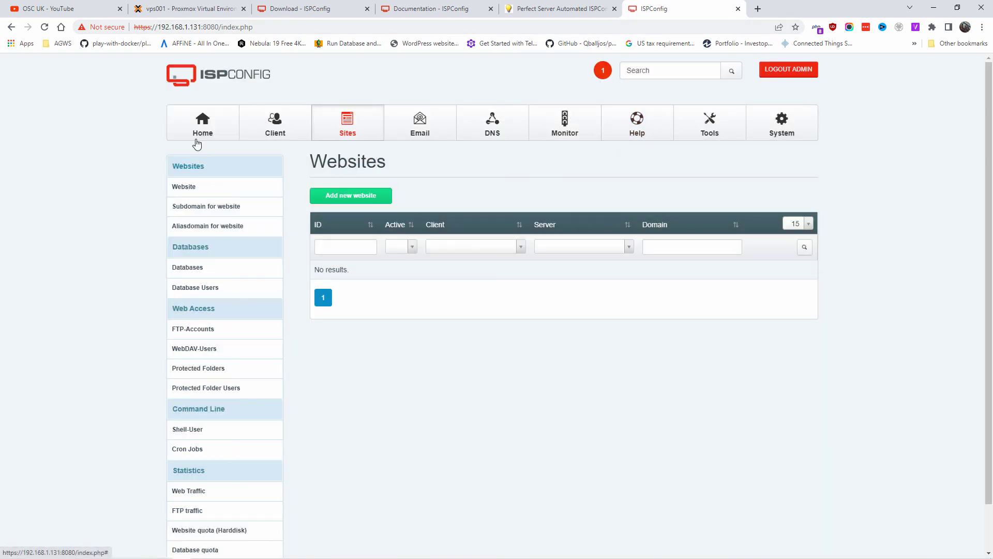
# Return to the ISPConfig home dashboard and look through the quota and account limit tables
pyautogui.click(197, 137)
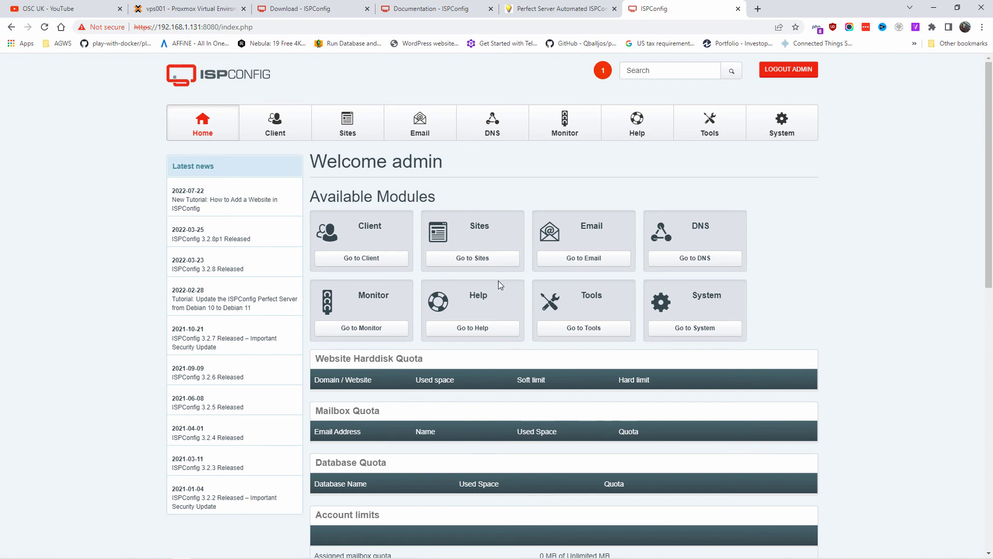
pyautogui.scroll(-6, 500, 280)
pyautogui.scroll(-5, 501, 281)
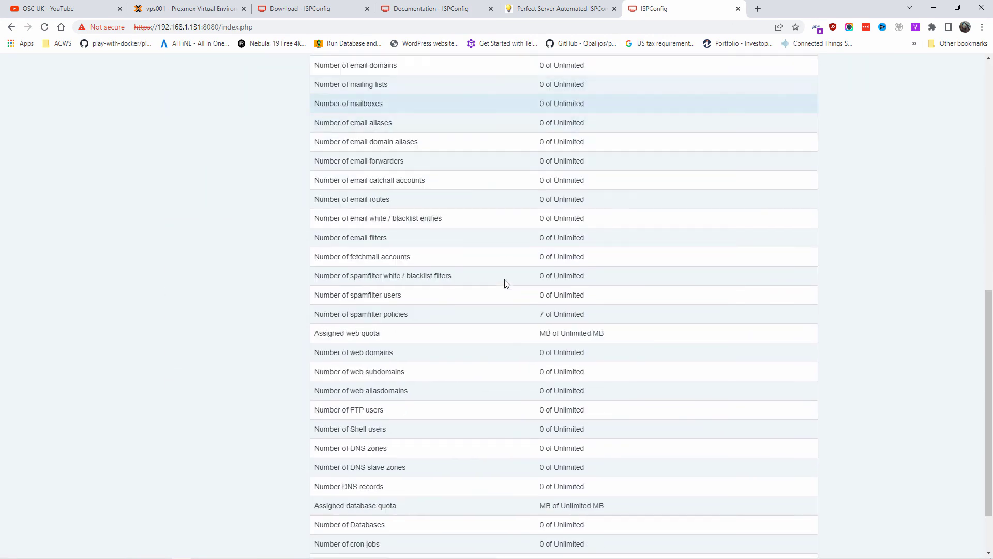
pyautogui.scroll(8, 504, 279)
pyautogui.scroll(3, 505, 285)
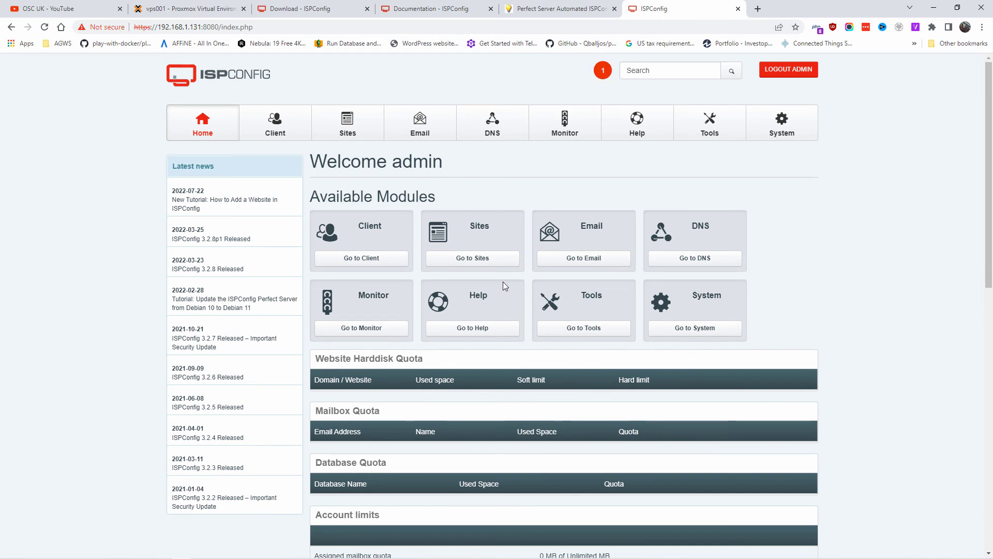
# Review the MySQL root and Mailman password entries in the TEST section of TEST.txt in Notepad, and minimize the file
pyautogui.moveTo(418, 556)
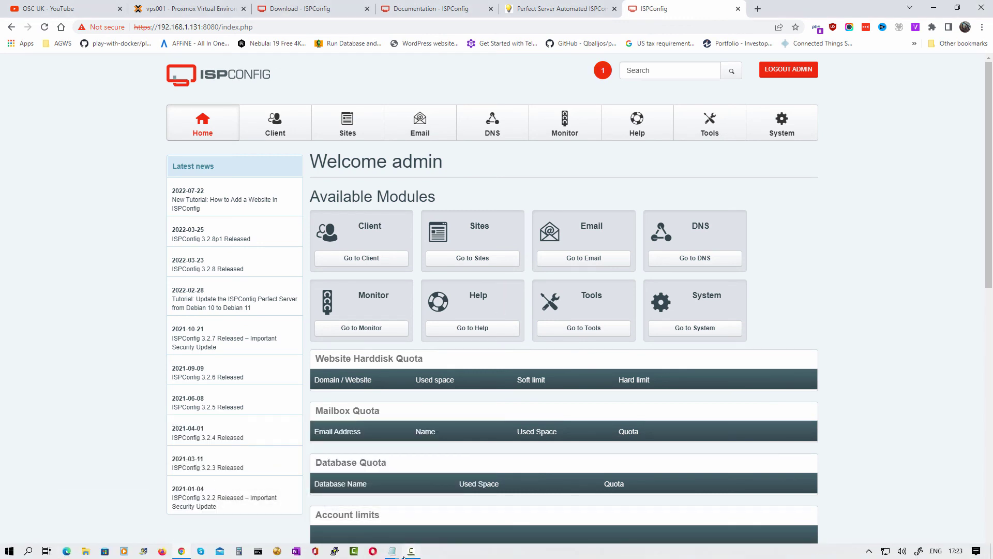
pyautogui.click(450, 511)
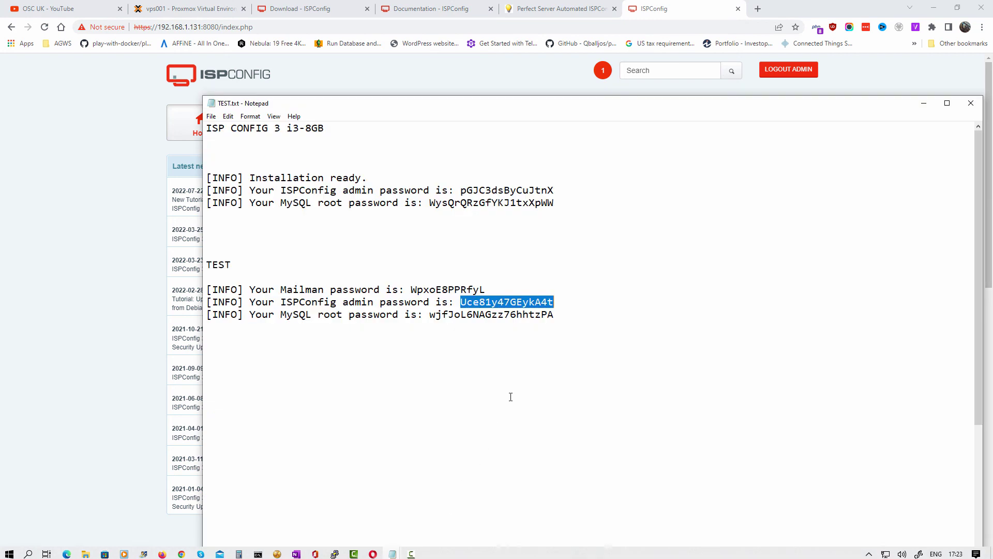
pyautogui.moveTo(431, 315); pyautogui.dragTo(562, 316)
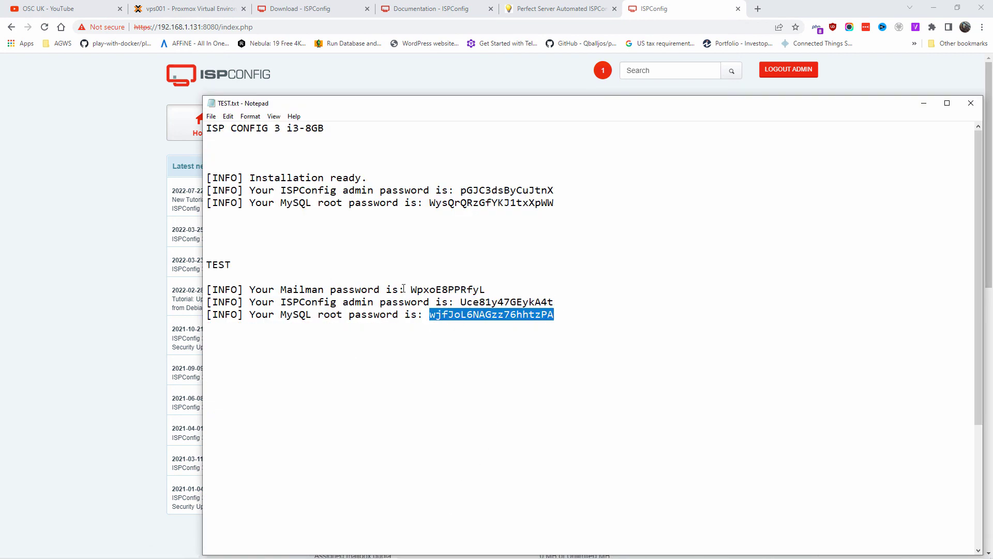
pyautogui.moveTo(409, 291); pyautogui.dragTo(496, 284)
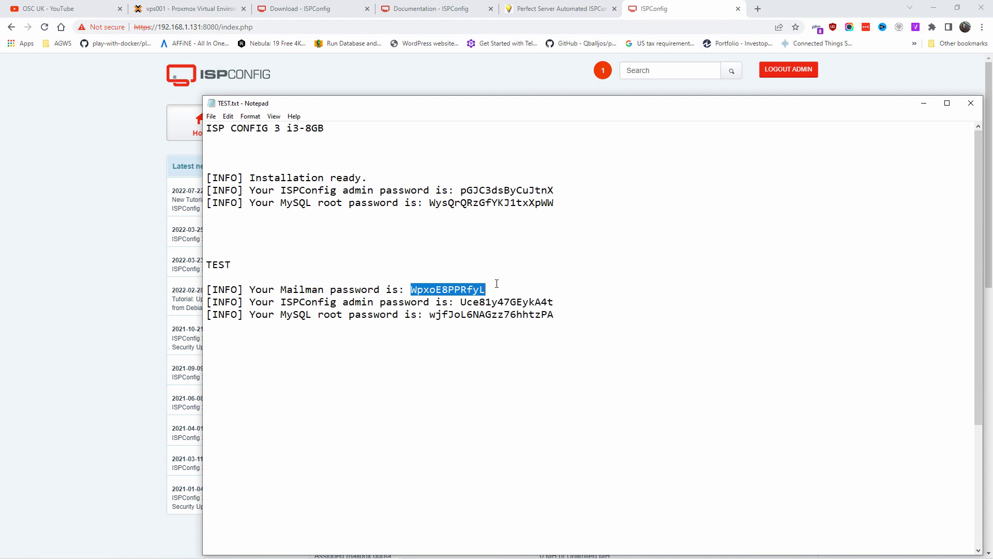
pyautogui.click(452, 375)
pyautogui.click(927, 101)
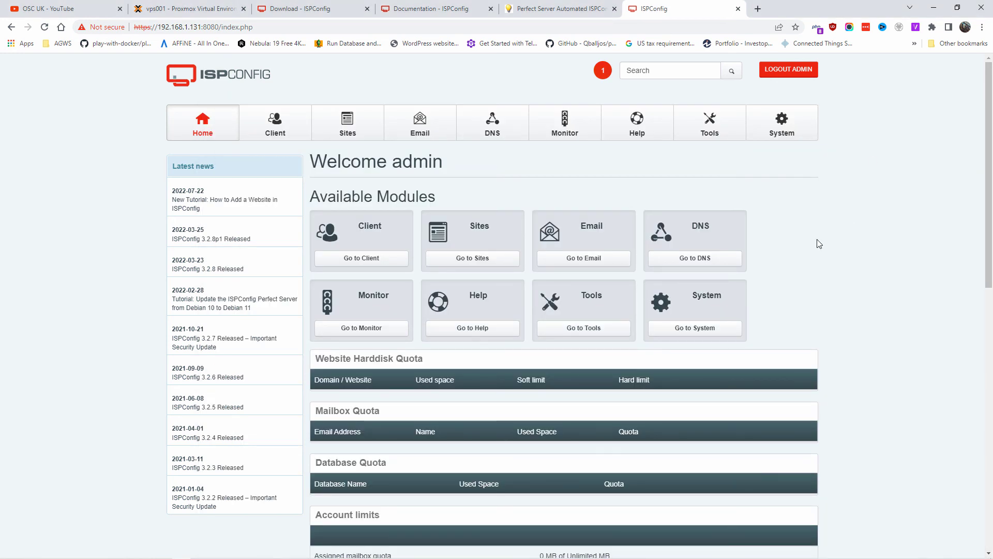
# Open a blank new client form in the Client module and look through its address fields
pyautogui.click(275, 127)
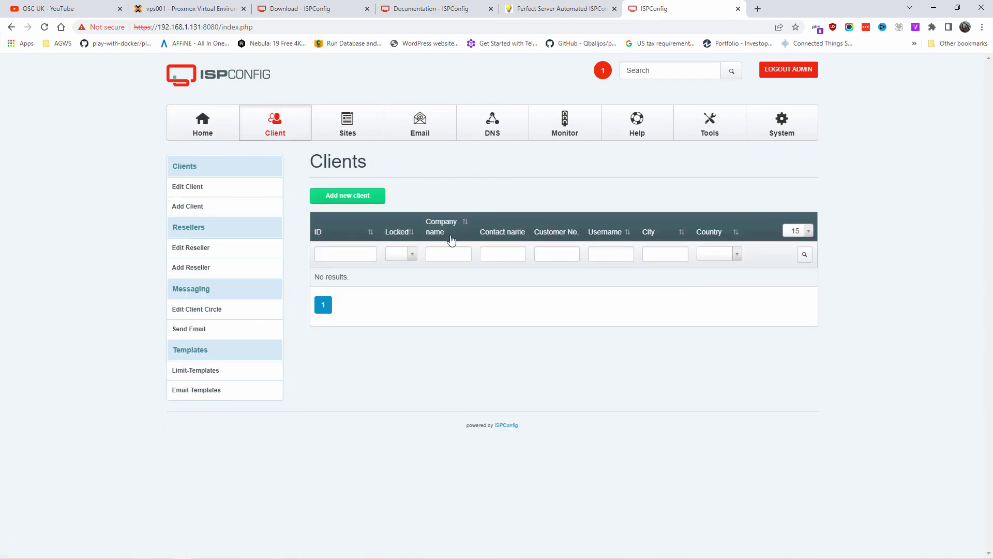
pyautogui.click(356, 202)
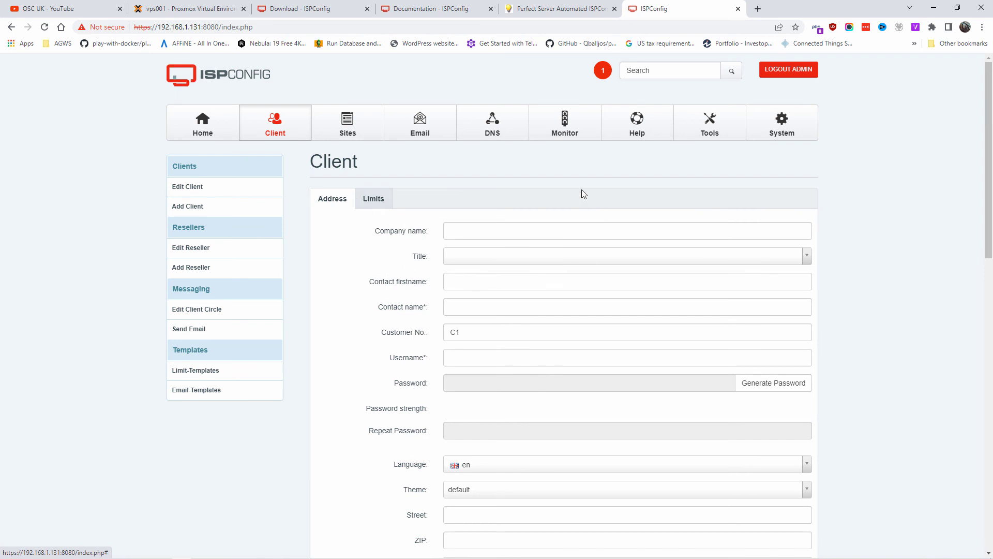
pyautogui.scroll(-2, 605, 409)
pyautogui.scroll(-4, 614, 401)
pyautogui.scroll(6, 613, 400)
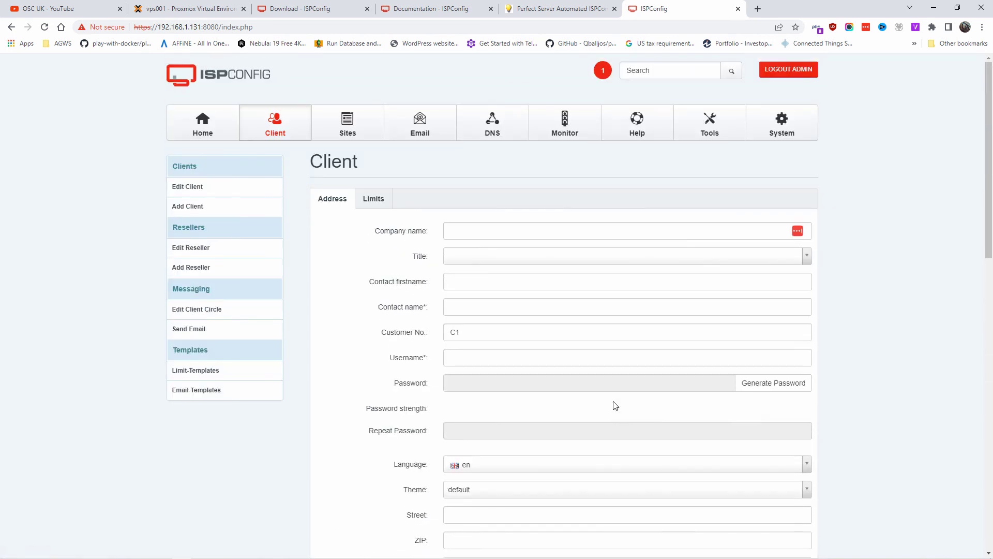
# View the overview lists of the Sites, Email and DNS modules
pyautogui.click(350, 123)
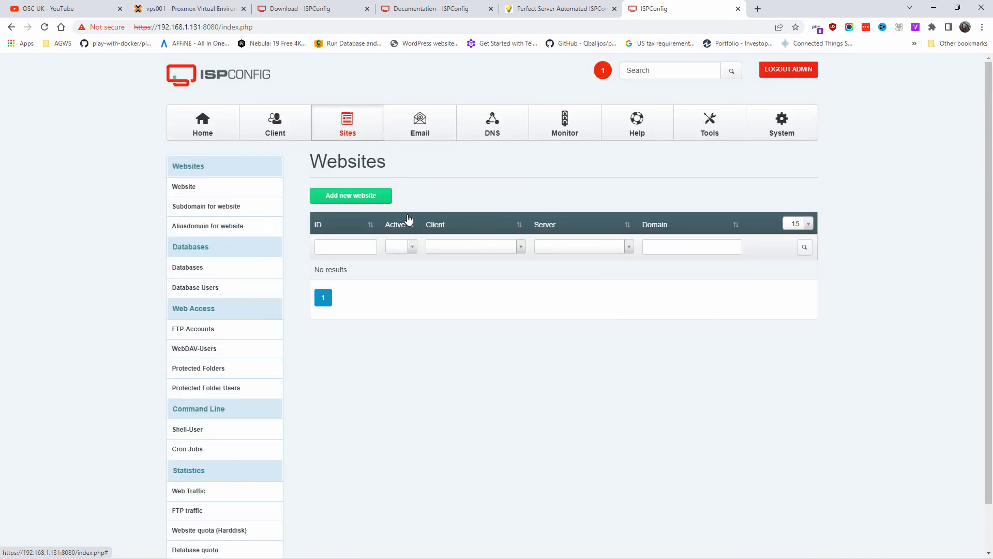
pyautogui.click(433, 132)
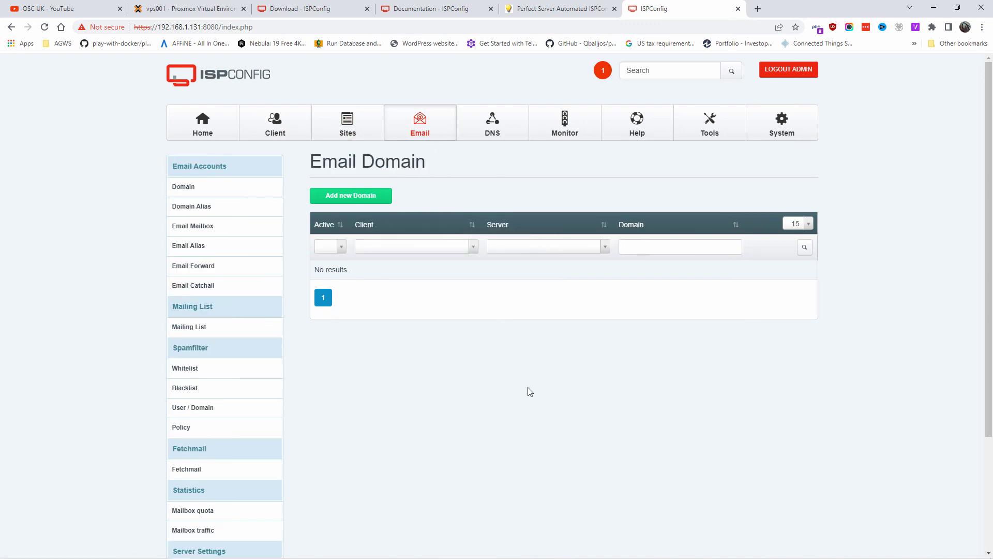
pyautogui.click(492, 126)
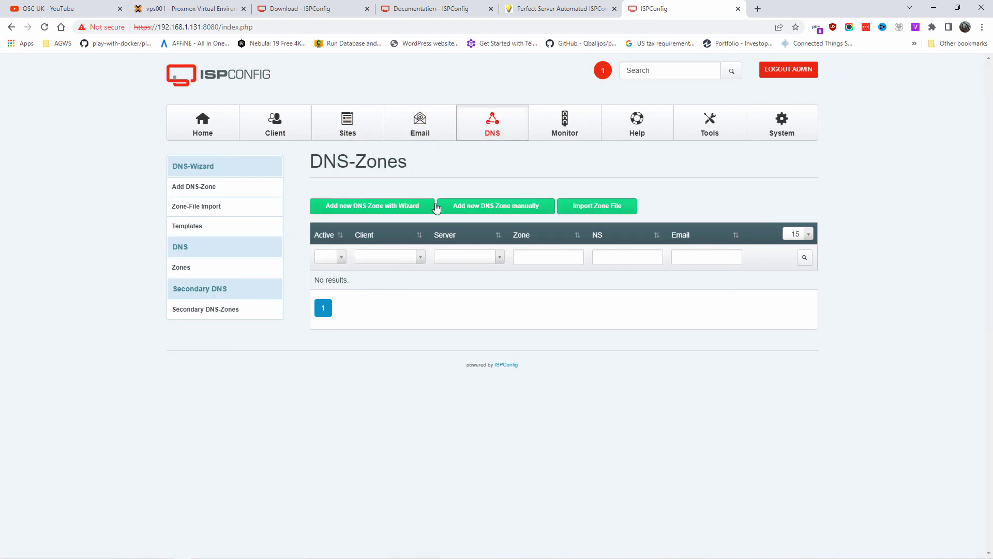
# Examine the ports required for web, mail, DNS and panel services in the firewall section of the HowtoForge guide
pyautogui.click(565, 7)
pyautogui.moveTo(188, 402); pyautogui.dragTo(166, 321)
pyautogui.click(529, 460)
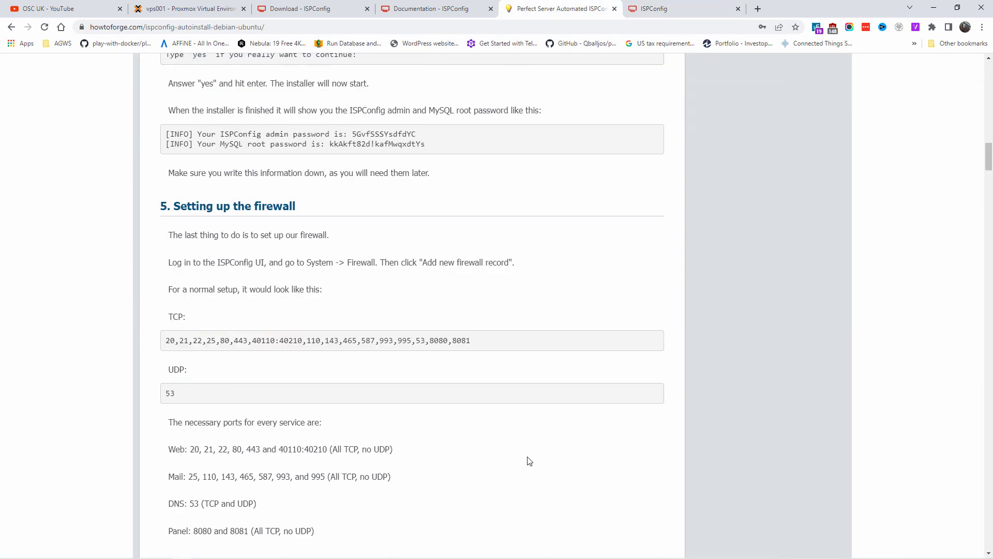
pyautogui.scroll(-3, 527, 459)
pyautogui.moveTo(170, 263); pyautogui.dragTo(341, 379)
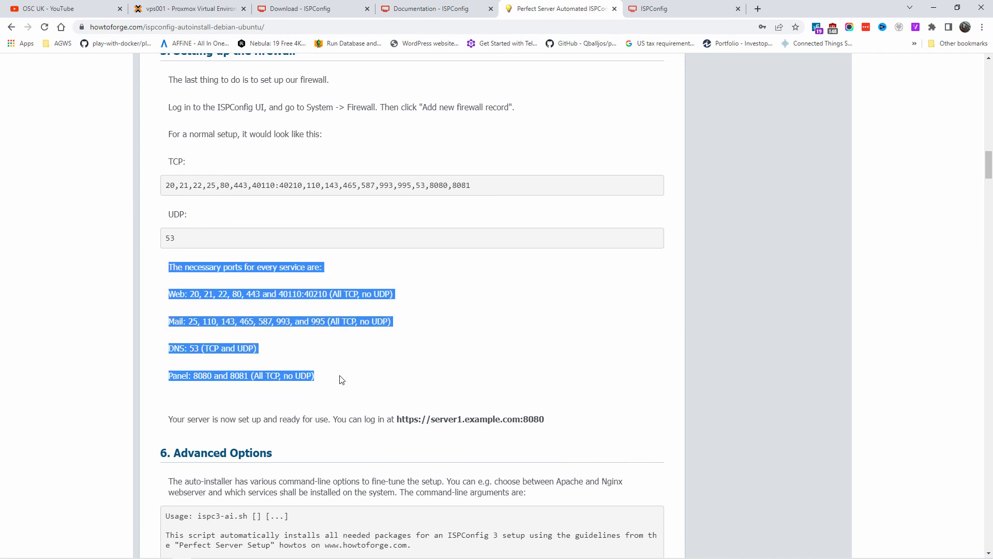
pyautogui.click(555, 384)
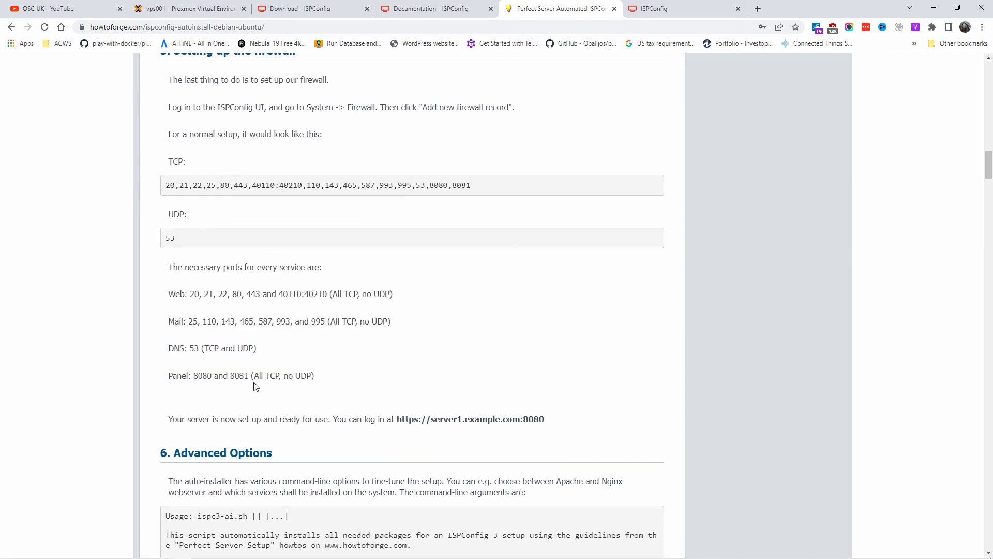
pyautogui.moveTo(251, 378); pyautogui.dragTo(155, 379)
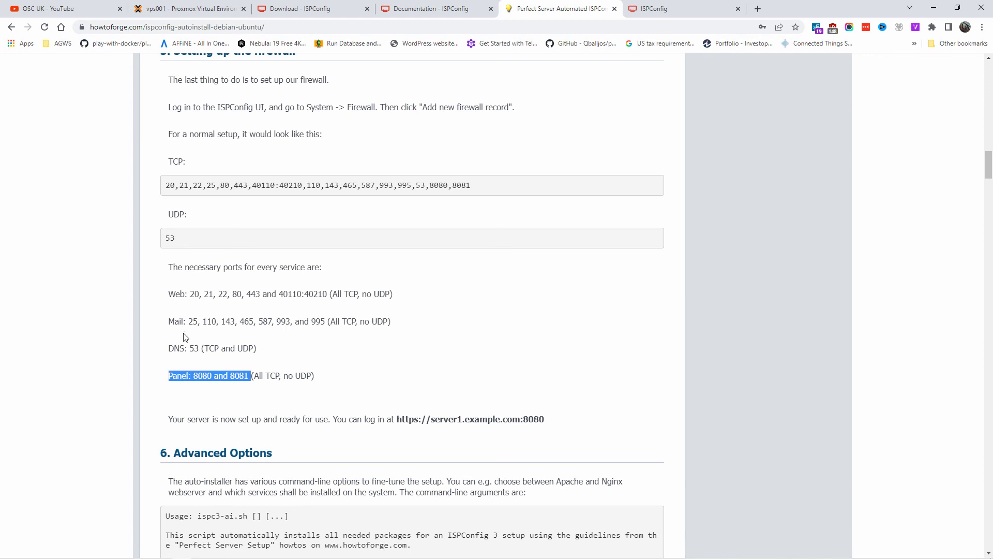
pyautogui.moveTo(172, 294); pyautogui.dragTo(317, 379)
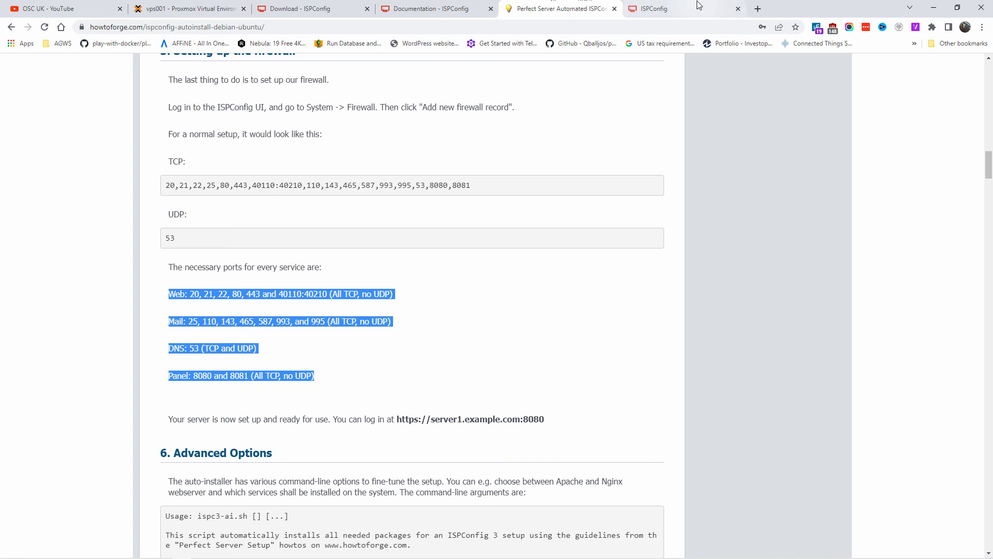
# Return to ISPConfig, view the system state in the Monitor module, and highlight the server name cp.opensourcechannel.uk
pyautogui.moveTo(699, 5)
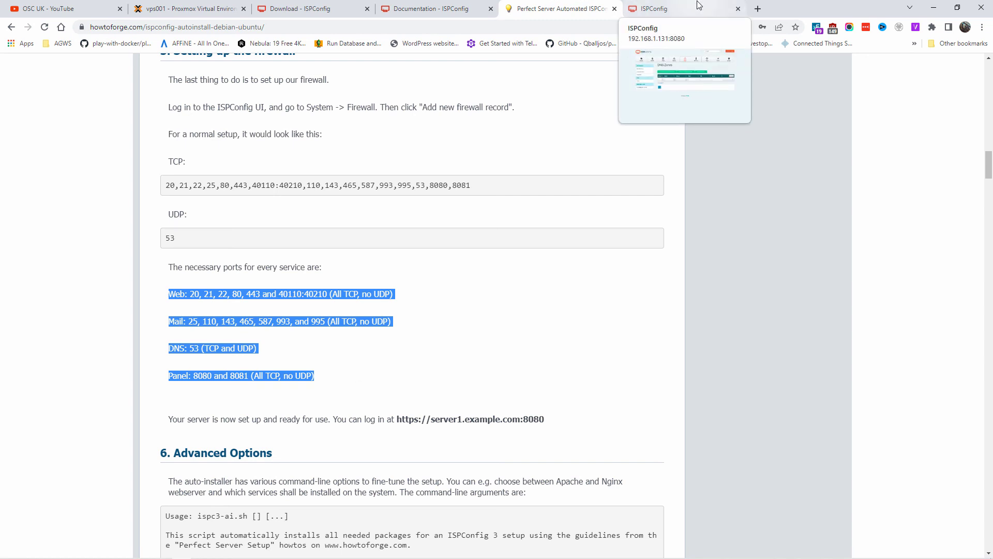
pyautogui.click(699, 6)
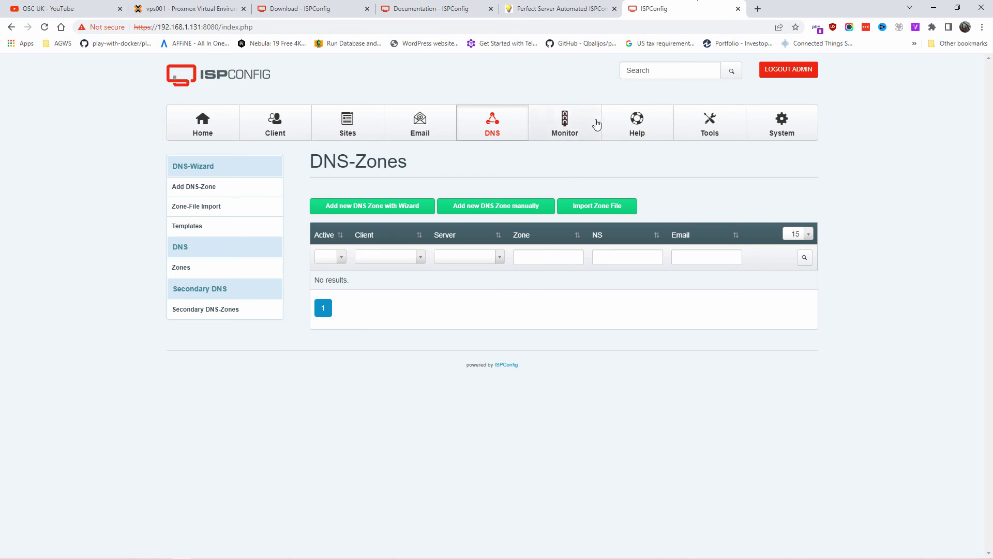
pyautogui.click(582, 130)
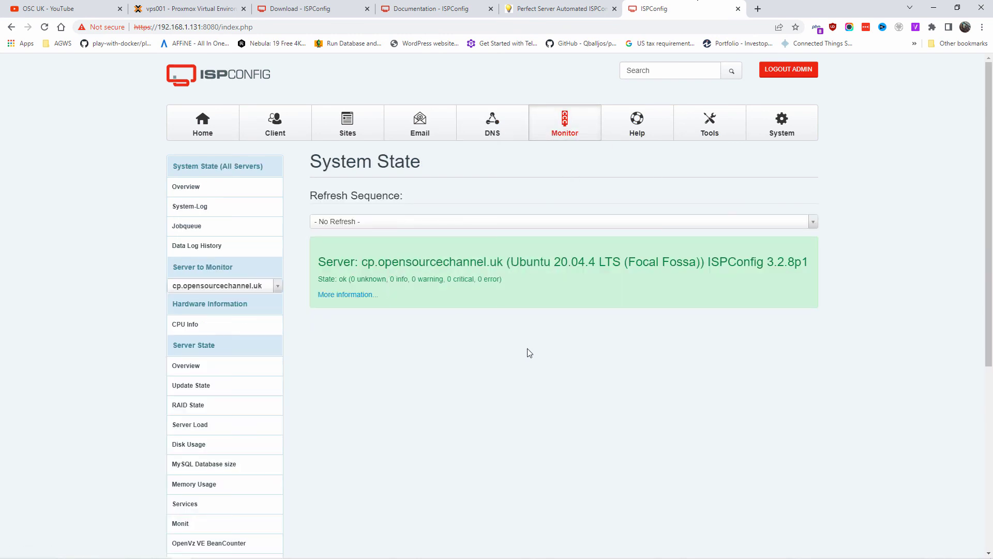
pyautogui.scroll(-1, 530, 353)
pyautogui.moveTo(505, 212); pyautogui.dragTo(363, 216)
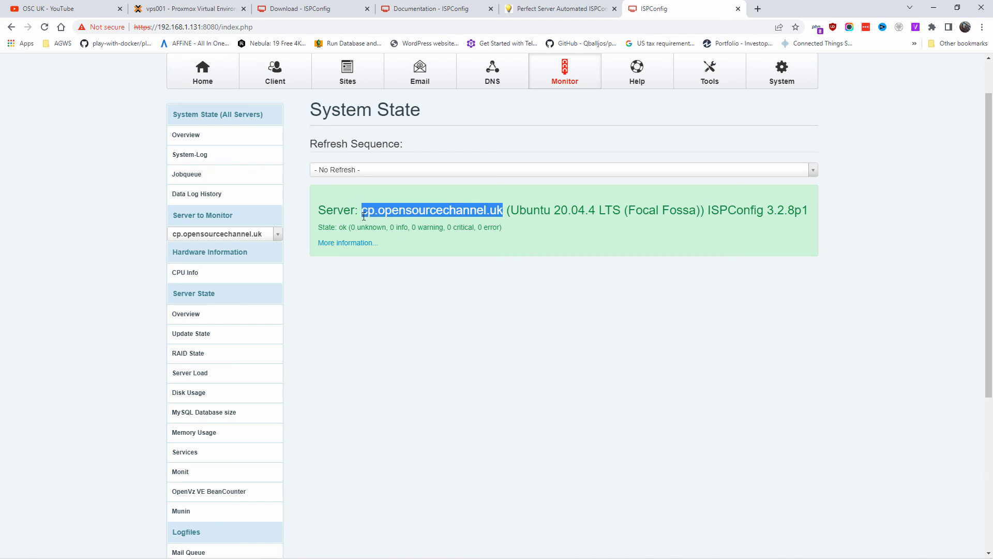
# Look through the server state and logfile entries offered in the Monitor module
pyautogui.moveTo(427, 194); pyautogui.dragTo(755, 8)
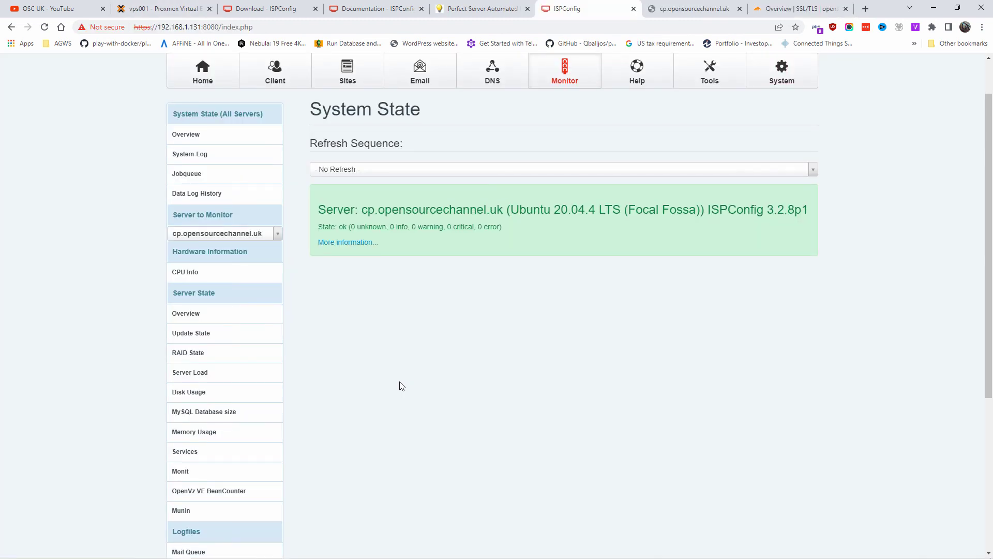
pyautogui.scroll(-4, 400, 386)
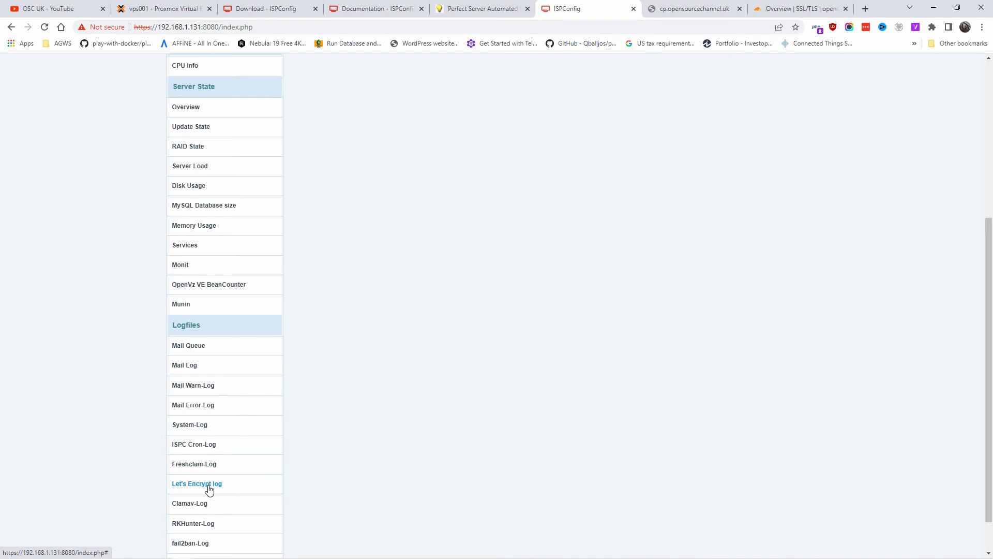
pyautogui.scroll(5, 209, 489)
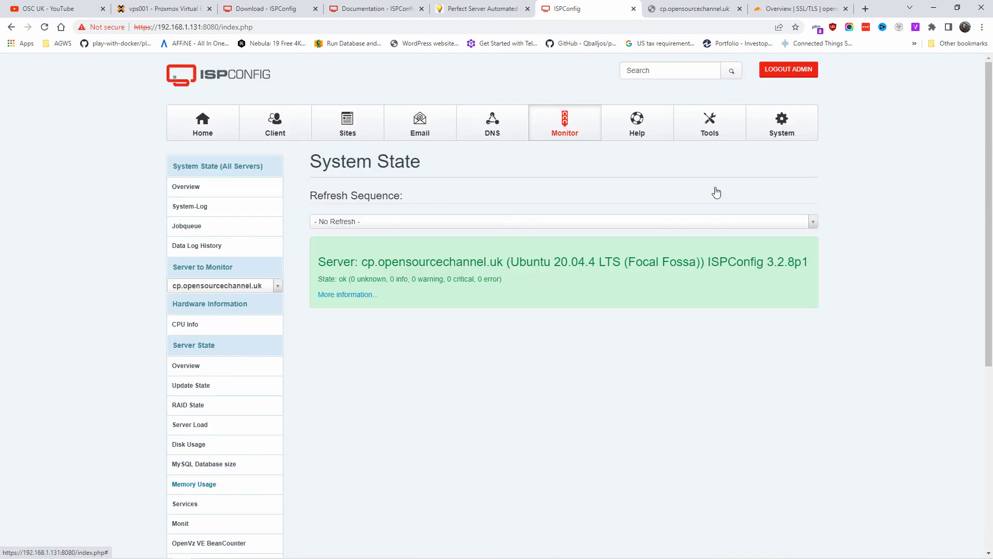
# View the user settings in the Tools module, then open the service settings of server cp.opensourcechannel.uk in the System module
pyautogui.click(717, 128)
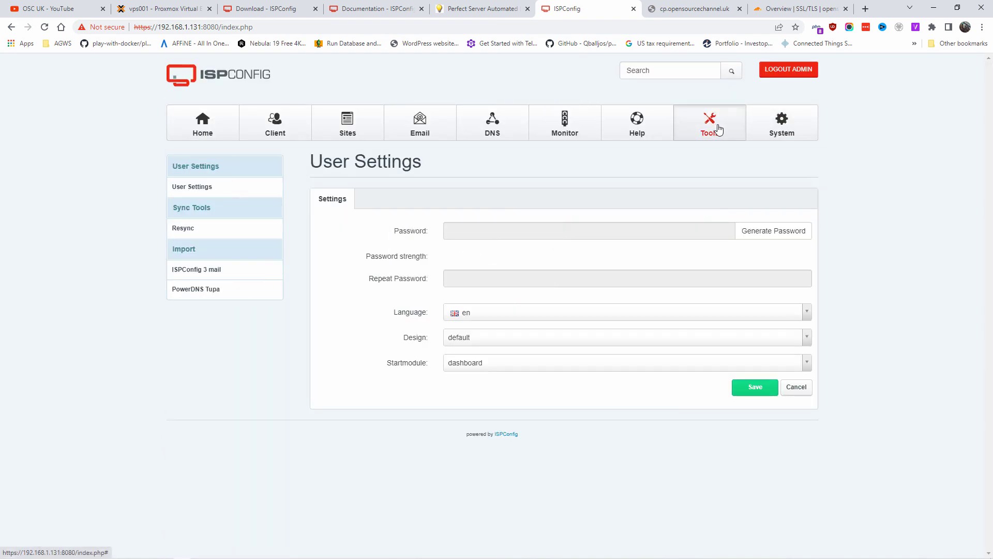
pyautogui.click(782, 123)
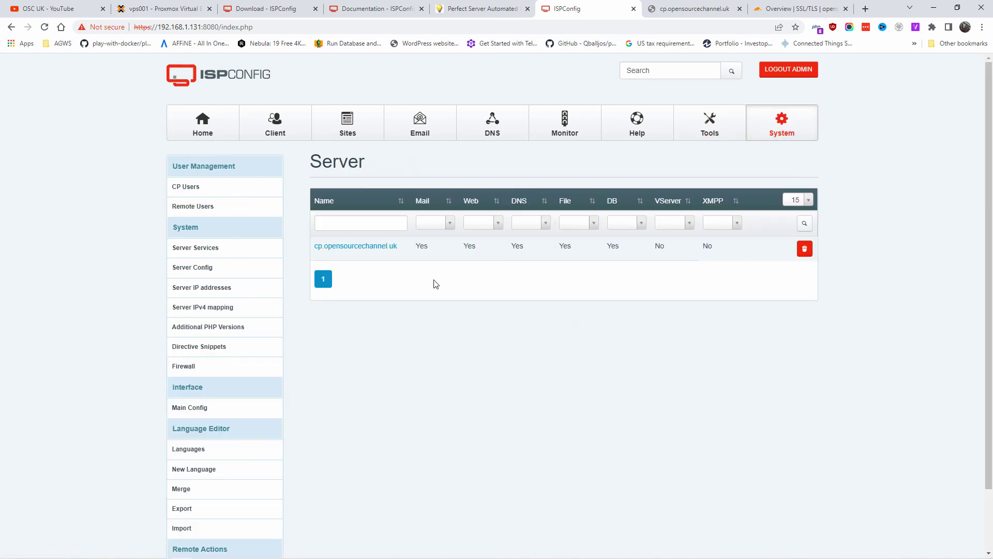
pyautogui.click(371, 247)
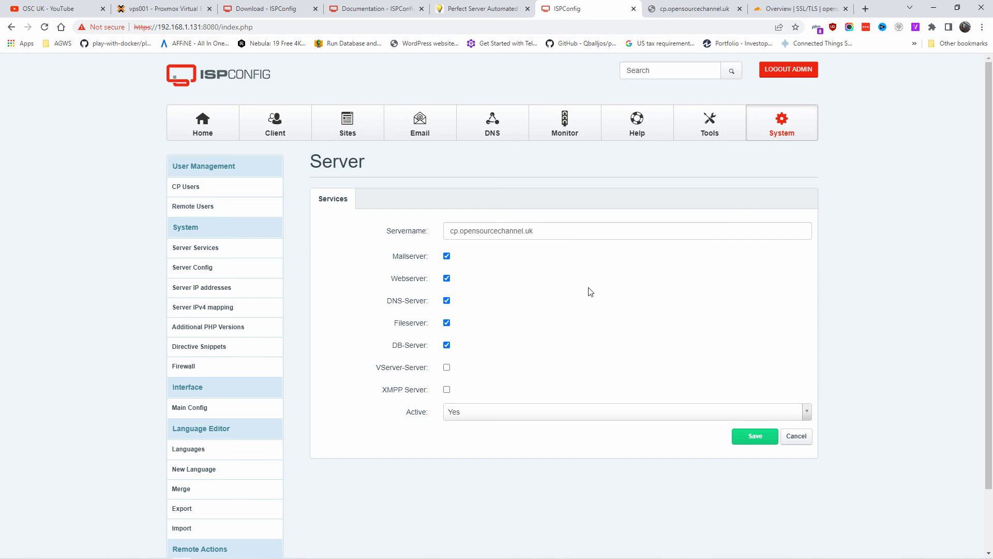
pyautogui.scroll(-1, 590, 291)
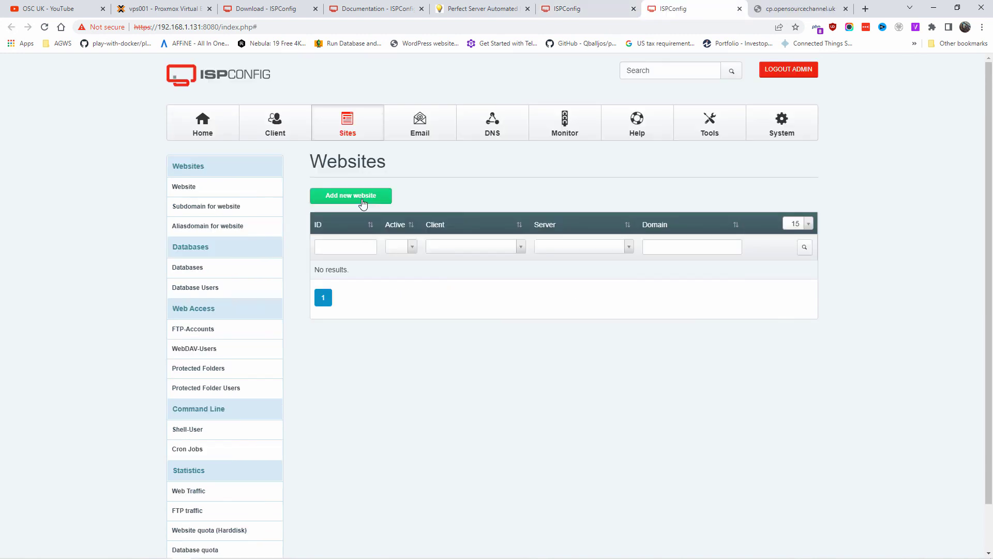
# Start a new website on server cp.opensourcechannel.uk with the domain opensourcechannel.uk and no client assigned
pyautogui.click(343, 195)
pyautogui.click(538, 231)
pyautogui.click(533, 228)
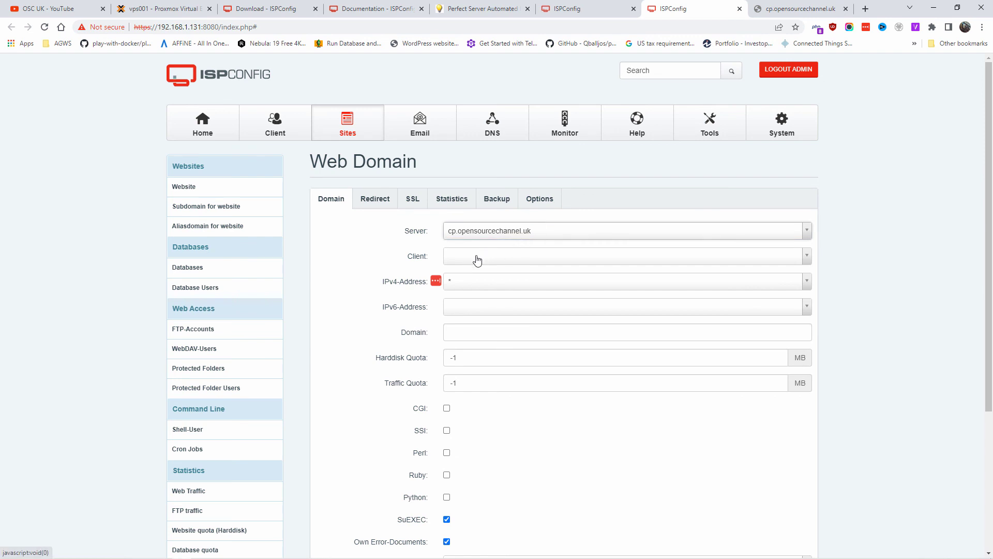
pyautogui.click(476, 331)
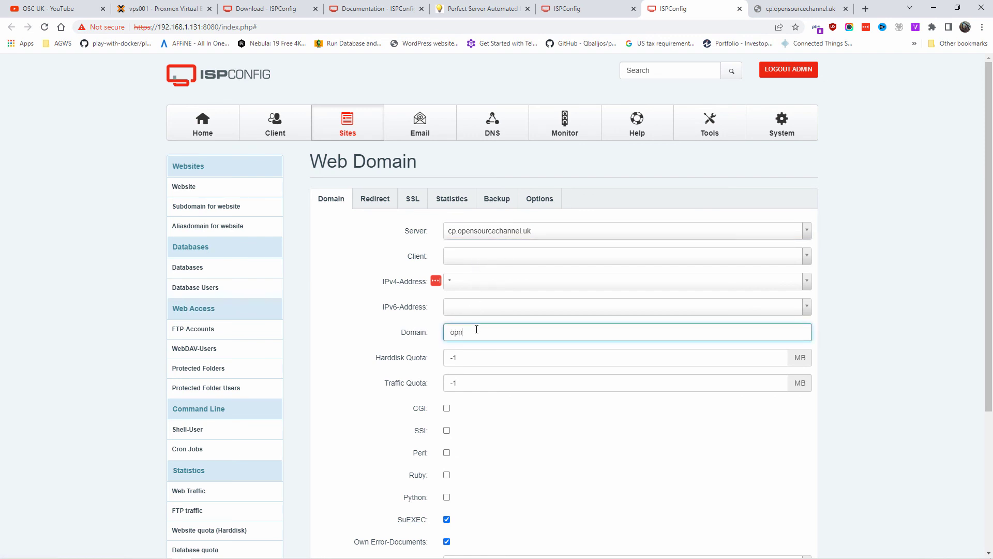
pyautogui.write('opensourcechannel.u')
pyautogui.click(485, 257)
pyautogui.click(886, 345)
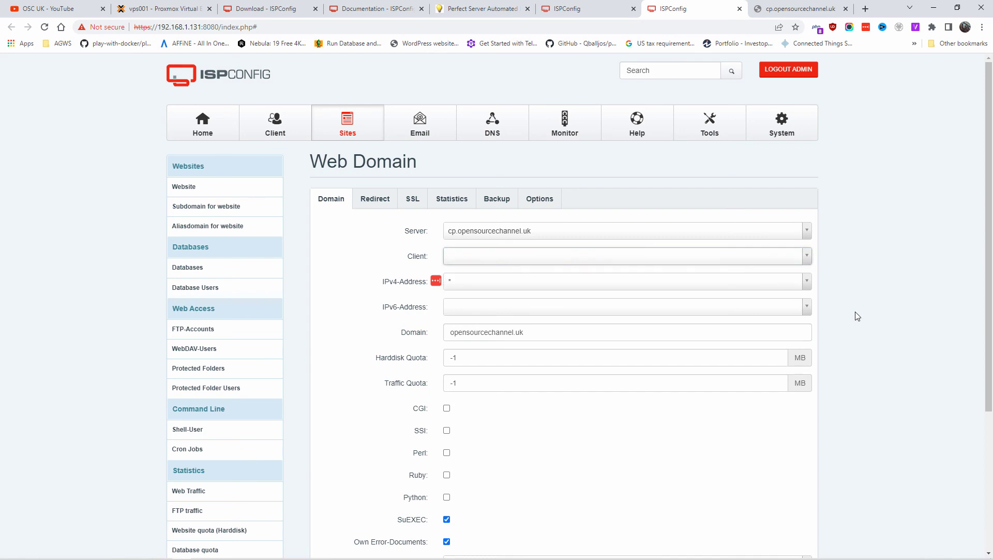
# Enable SSL and Let's Encrypt SSL for the website and set its Auto-Subdomain to "*."
pyautogui.scroll(-2, 858, 316)
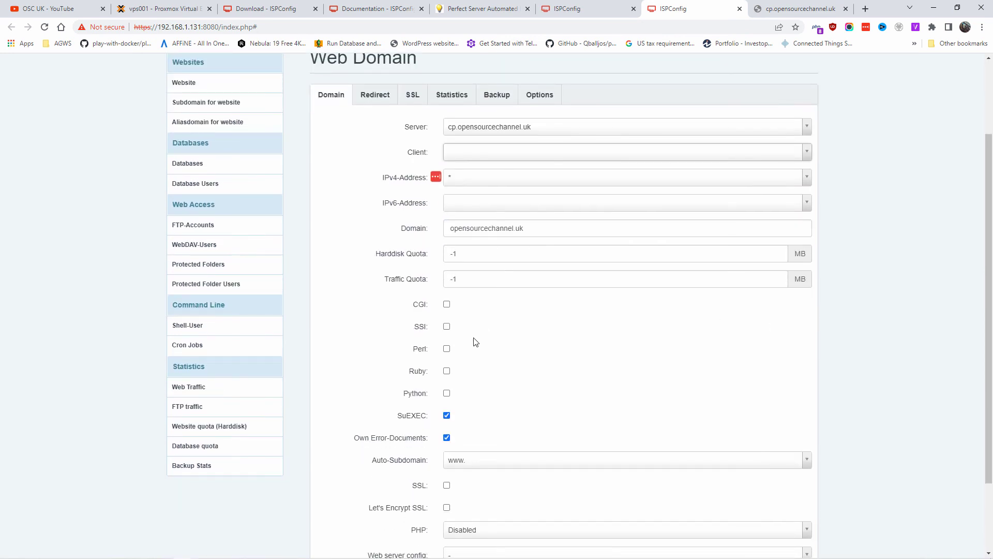
pyautogui.scroll(-2, 473, 340)
pyautogui.click(447, 412)
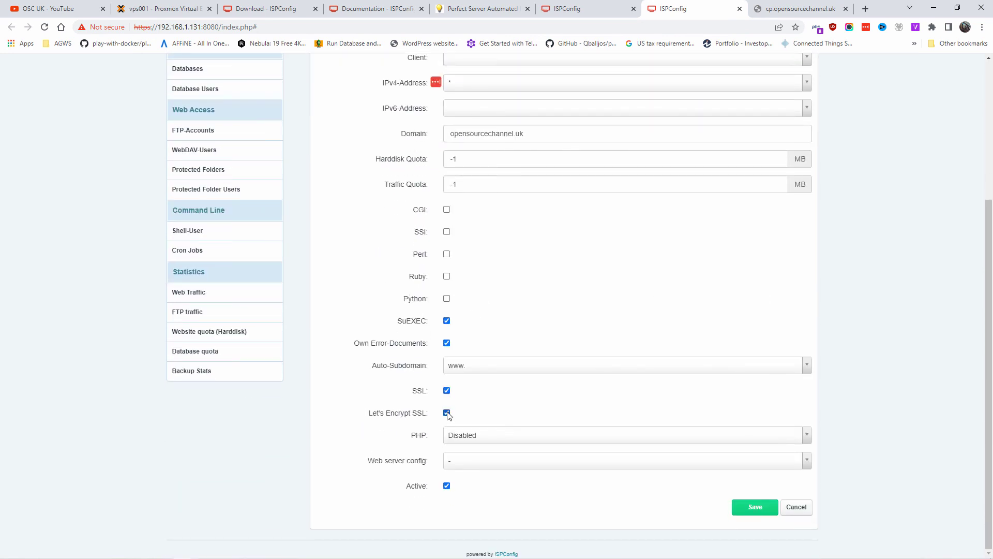
pyautogui.click(480, 368)
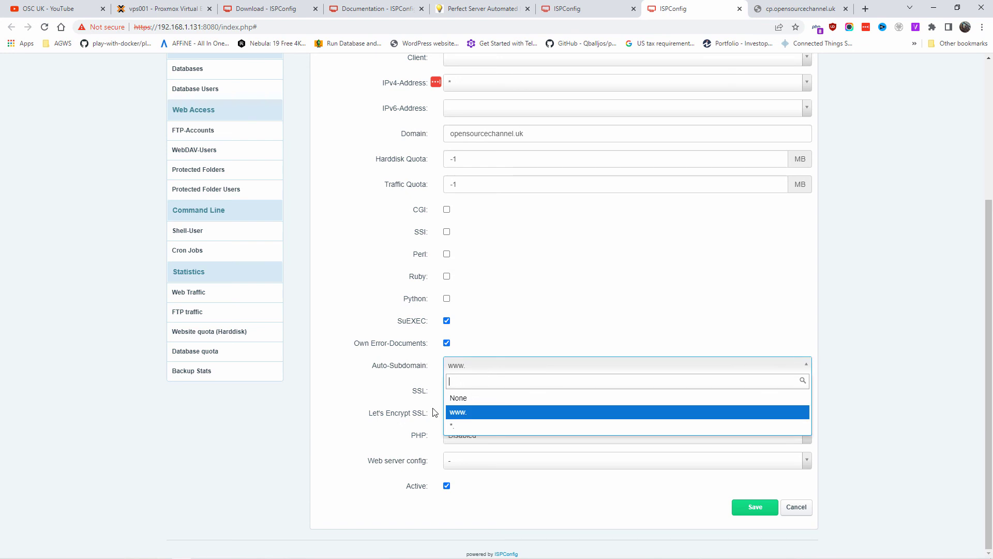
pyautogui.click(446, 428)
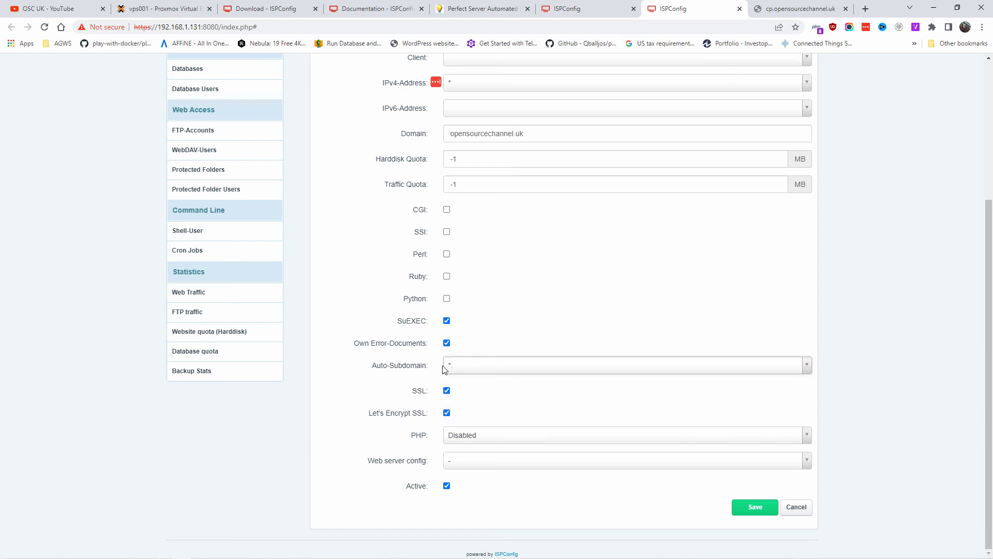
pyautogui.scroll(1, 549, 414)
pyautogui.click(501, 489)
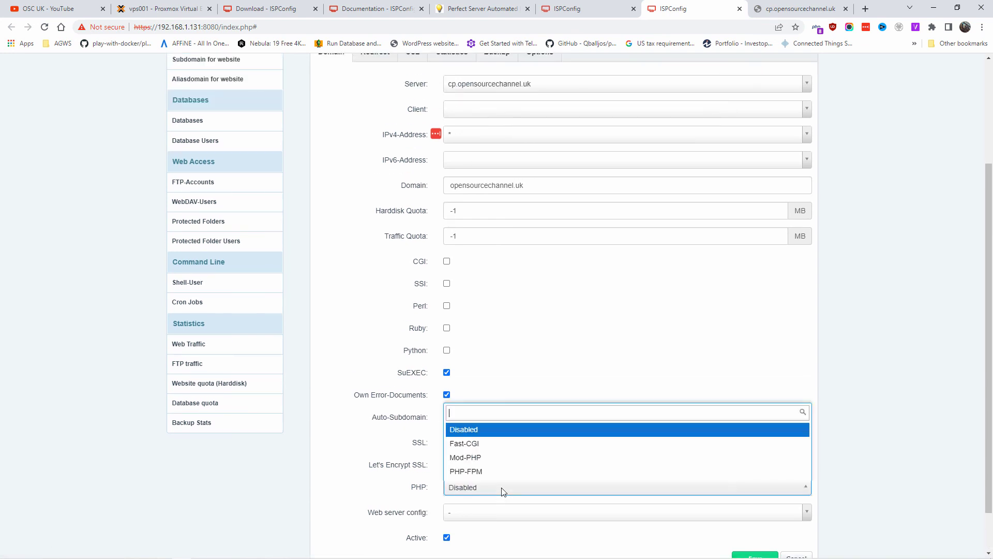
pyautogui.click(479, 472)
pyautogui.scroll(-2, 488, 456)
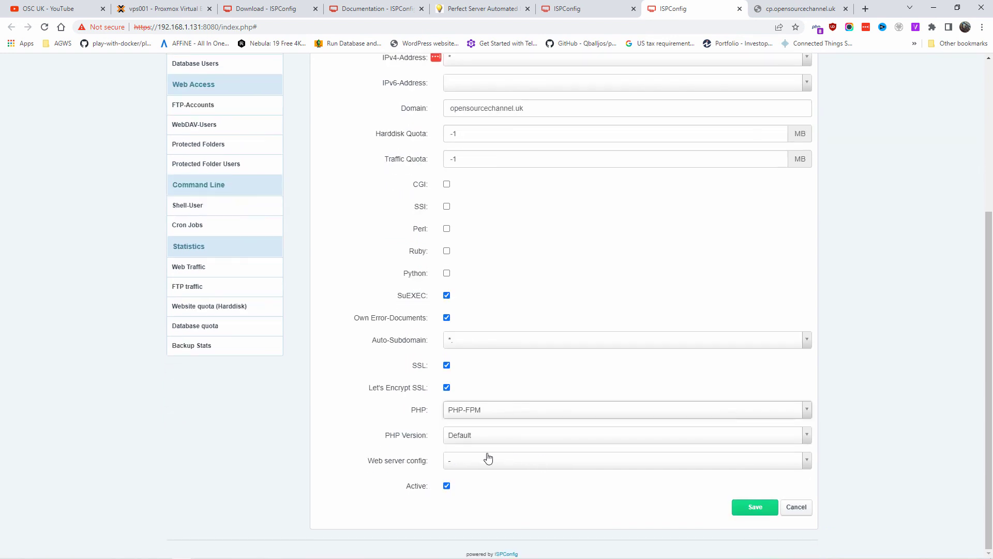
pyautogui.click(480, 462)
pyautogui.click(500, 410)
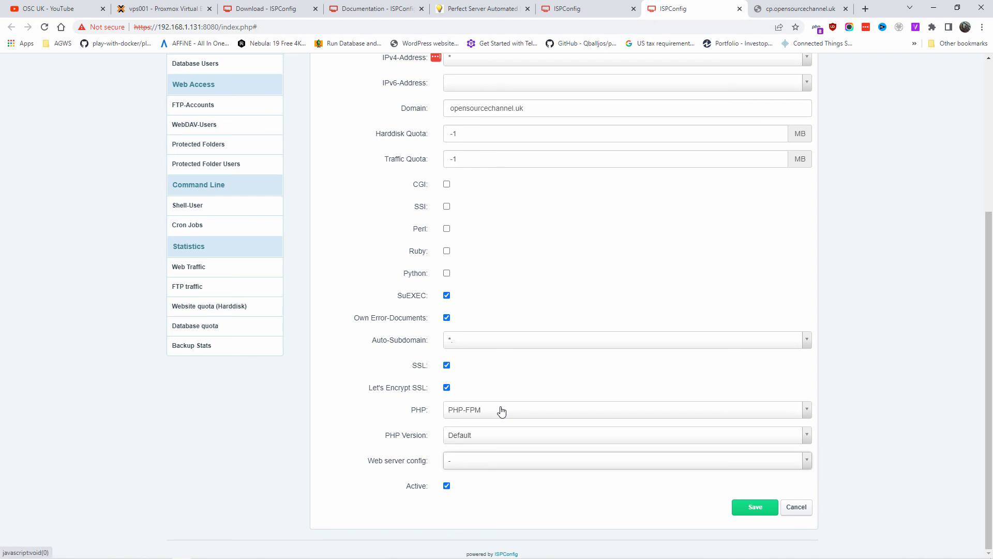
pyautogui.click(502, 410)
pyautogui.click(464, 442)
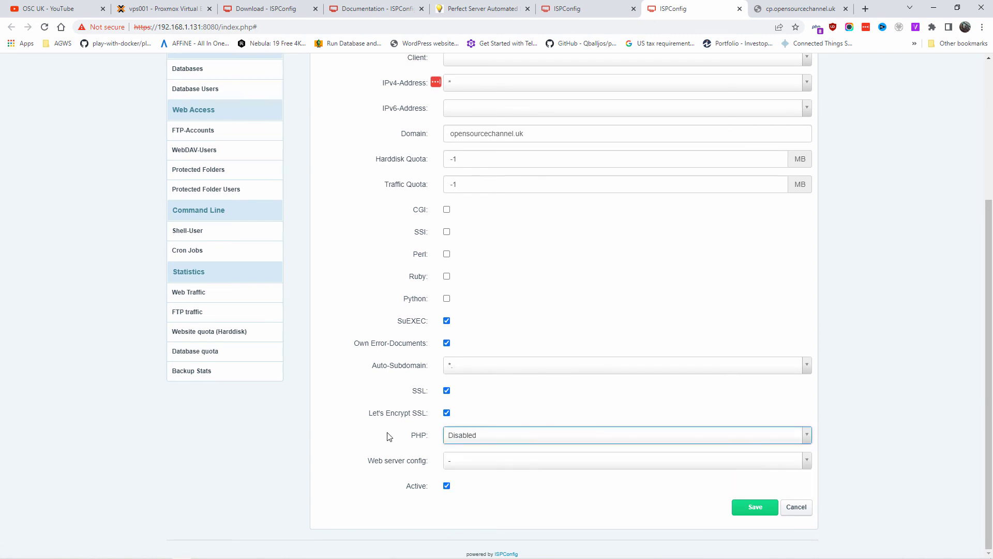
# Set the website's PHP mode to PHP-FPM with PHP version 7.4 and check the available web server config options
pyautogui.click(472, 435)
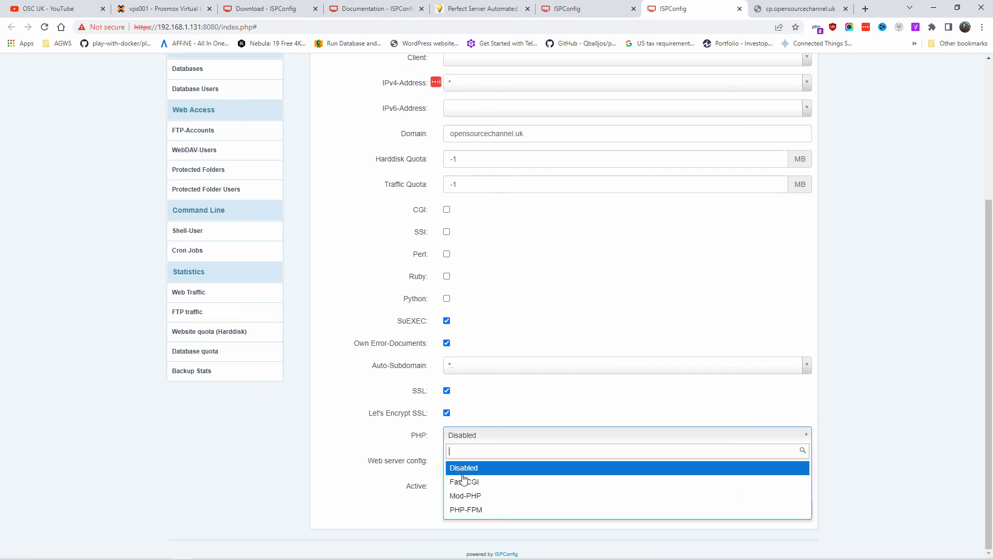
pyautogui.click(462, 510)
pyautogui.click(468, 466)
pyautogui.scroll(-1, 473, 393)
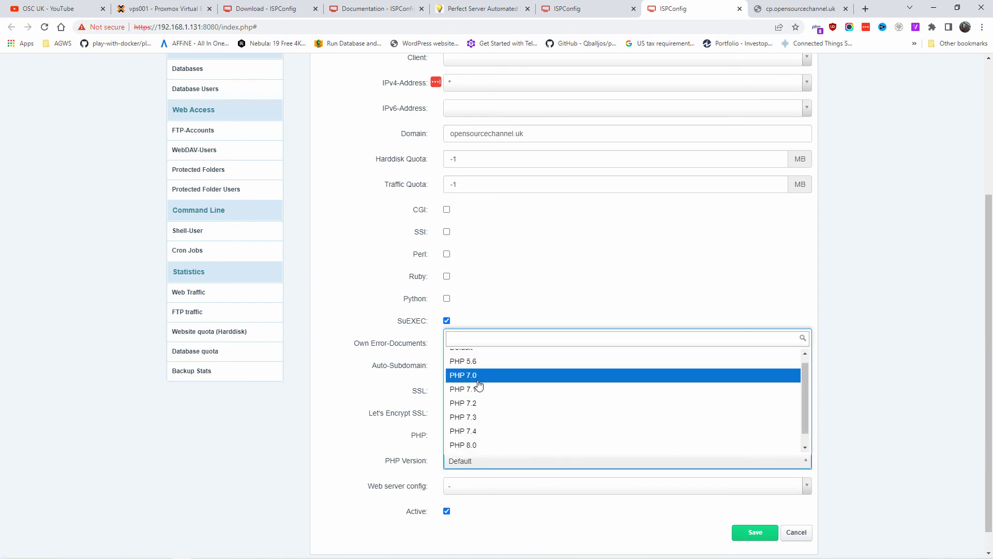
pyautogui.click(472, 417)
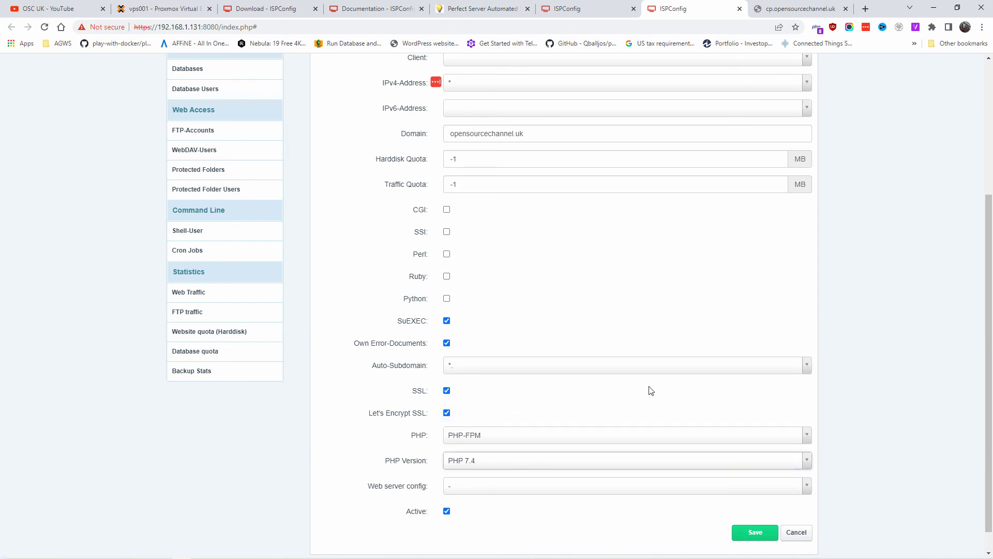
pyautogui.click(487, 487)
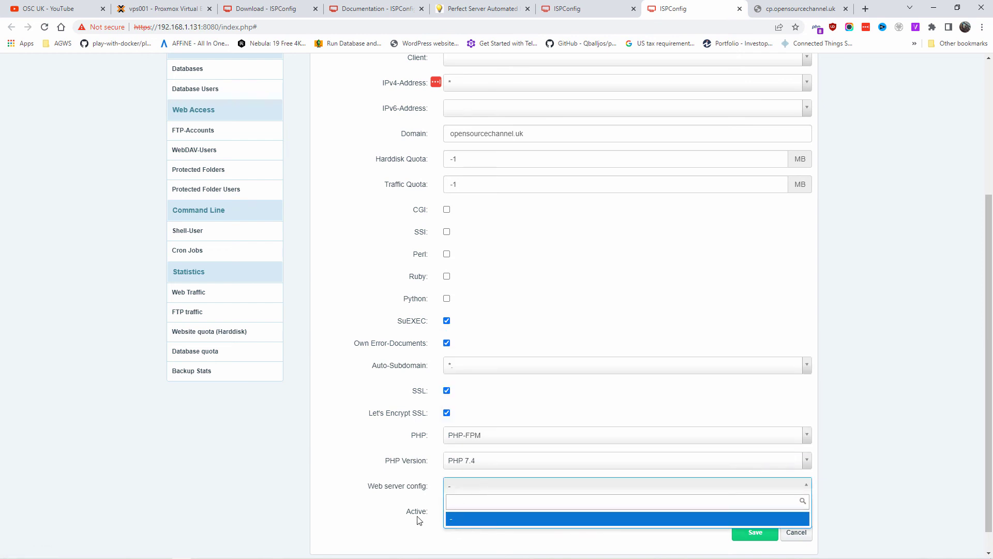
pyautogui.click(381, 532)
pyautogui.click(754, 533)
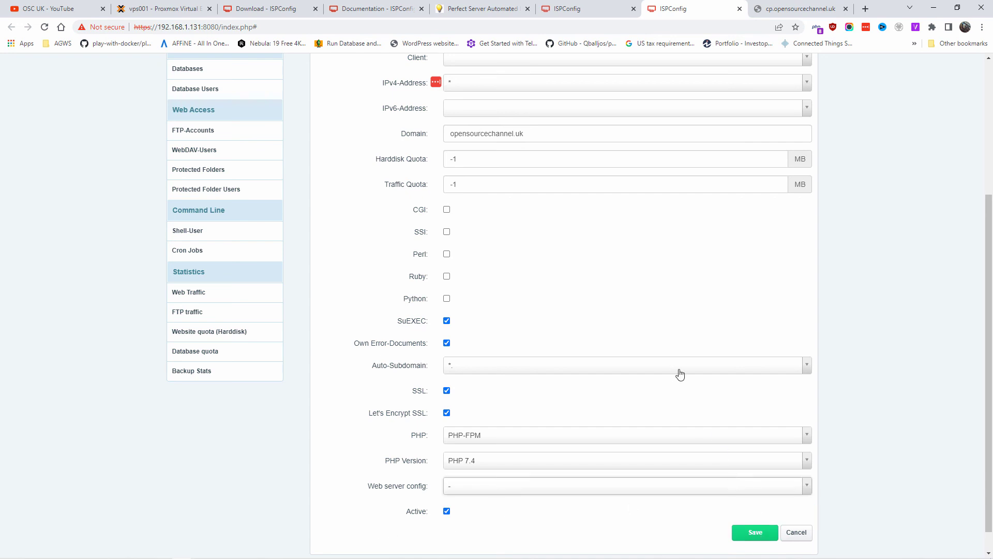
pyautogui.scroll(-2, 636, 321)
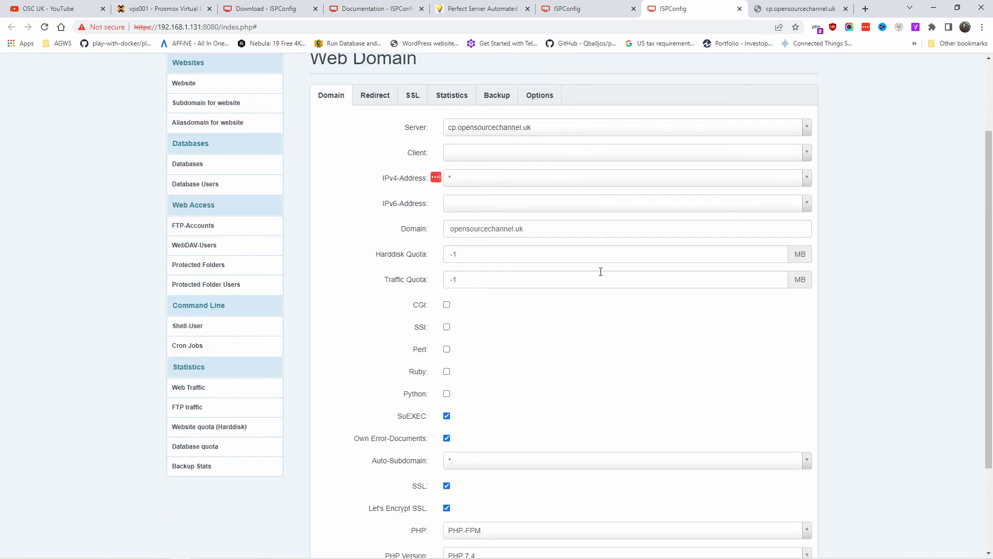
# Look through the website's SSL certificate settings
pyautogui.click(412, 97)
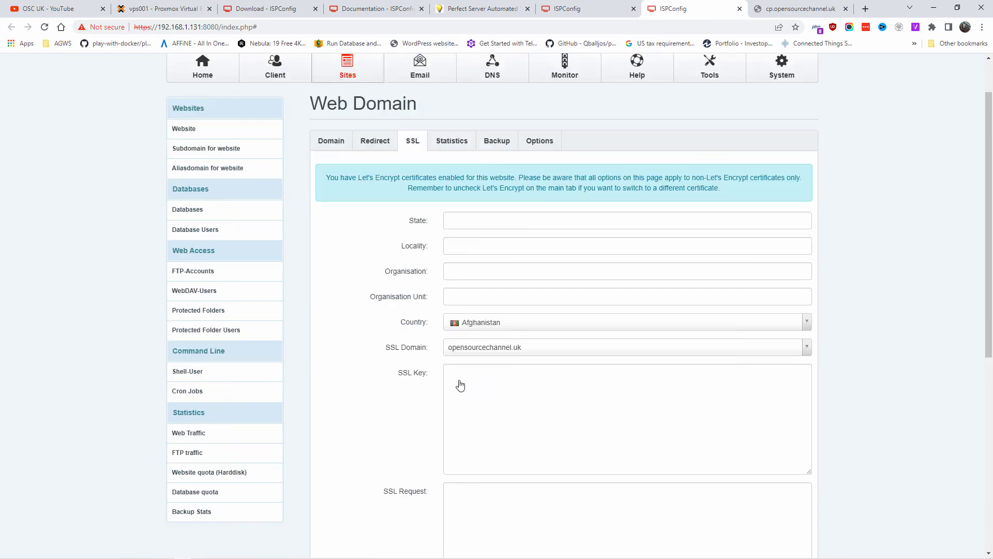
pyautogui.scroll(-6, 458, 383)
pyautogui.scroll(6, 459, 382)
# Return to the website's Domain settings and save the opensourcechannel.uk website
pyautogui.click(346, 202)
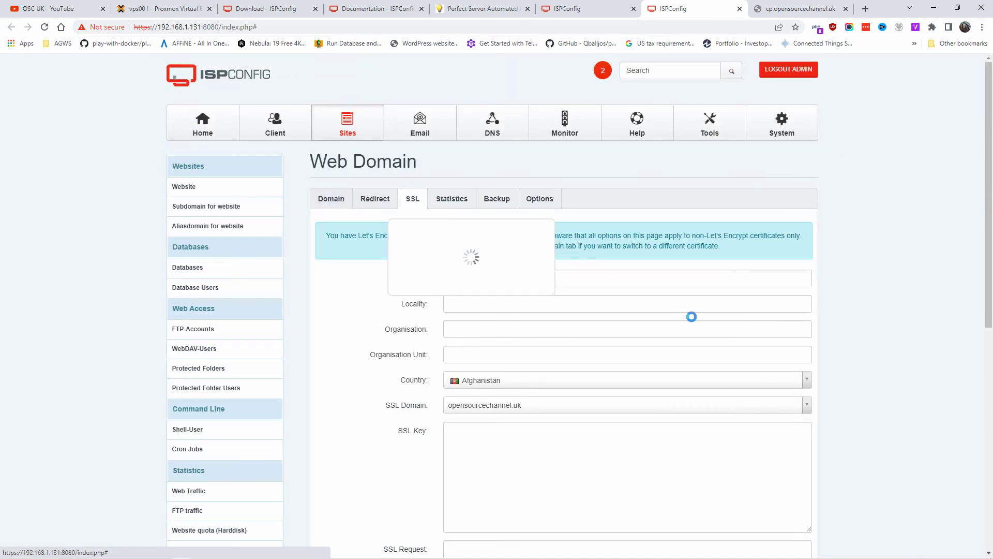
pyautogui.scroll(-5, 696, 318)
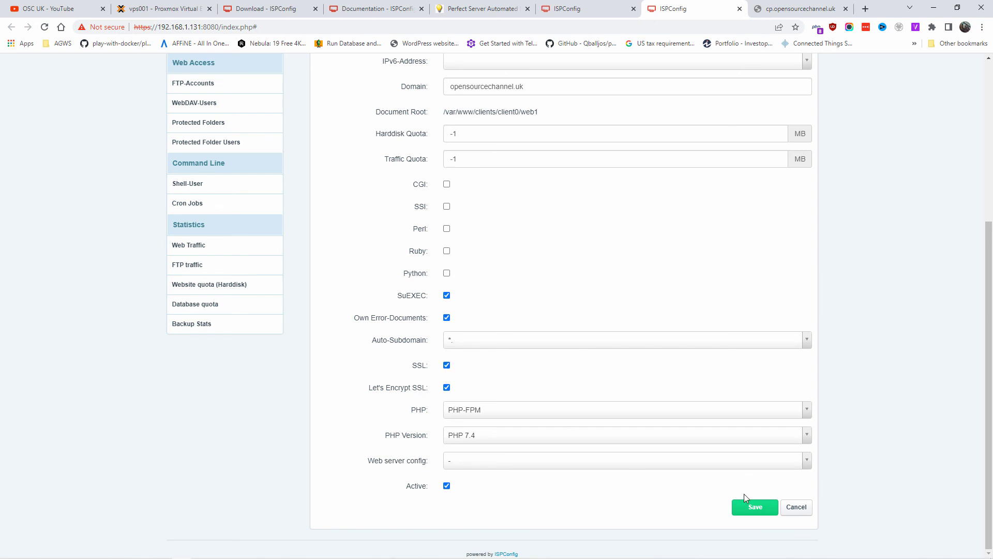
pyautogui.click(747, 515)
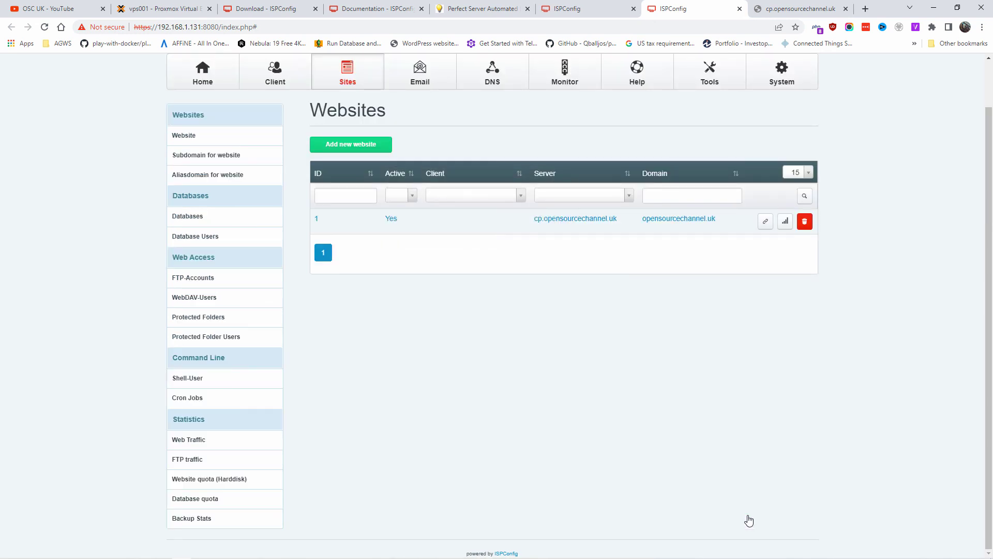
# Leave the websites list, view the opensourcechannel.uk page and check its connection security information
pyautogui.hotkey('ctrl', 'w')
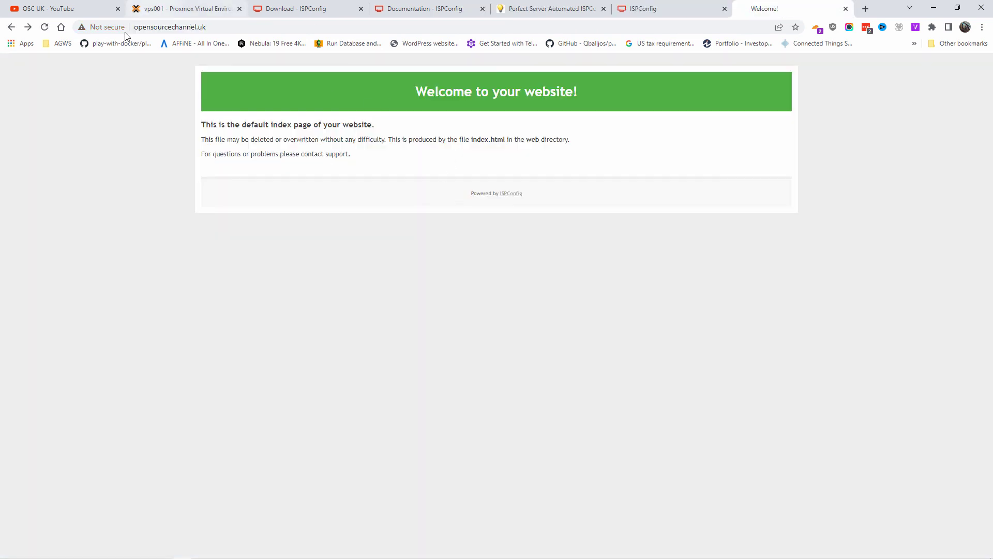
pyautogui.click(104, 28)
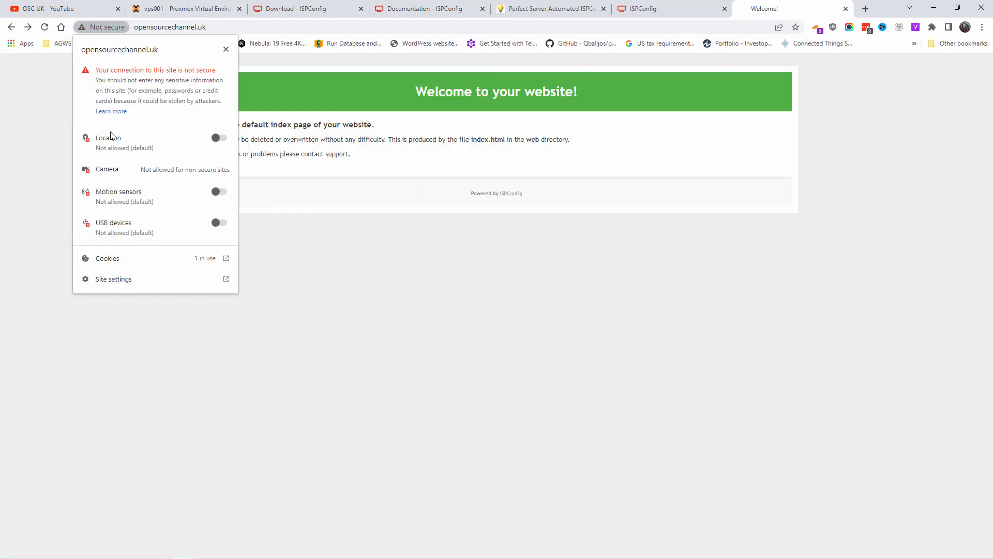
pyautogui.click(175, 412)
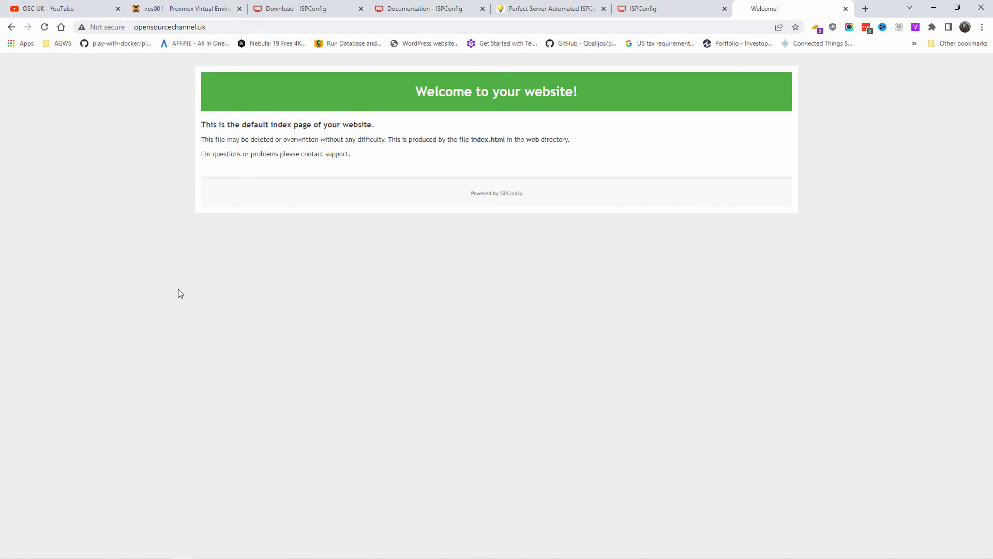
# Open a new incognito window and load opensourcechannel.uk over https
pyautogui.hotkey('ctrl', 'shift', 'n')
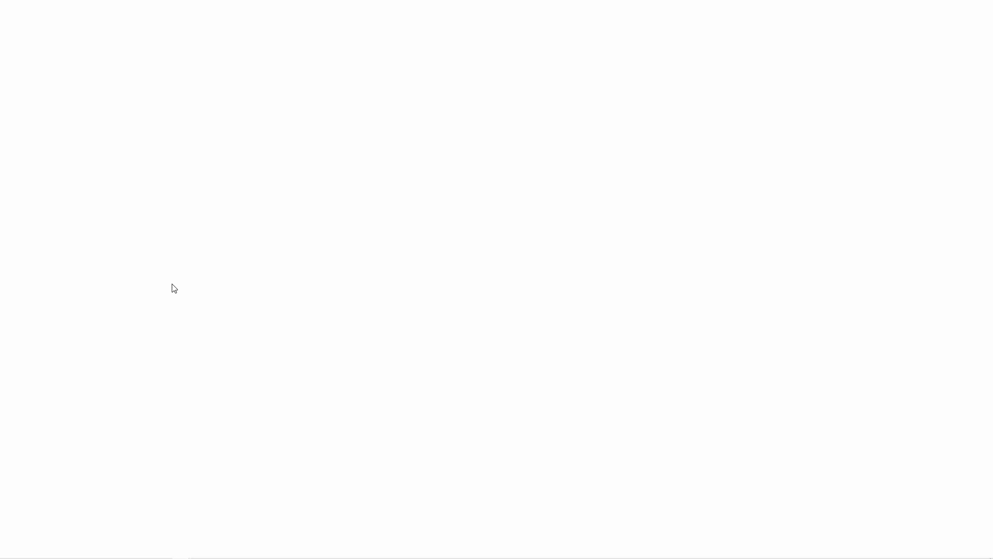
pyautogui.write('http://opensourcechannel.uk/')
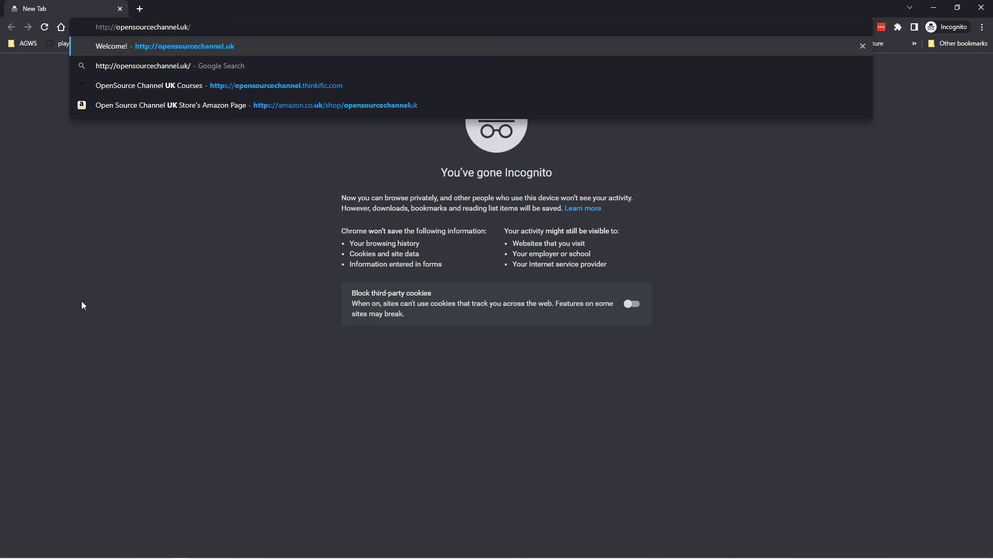
pyautogui.press('Return')
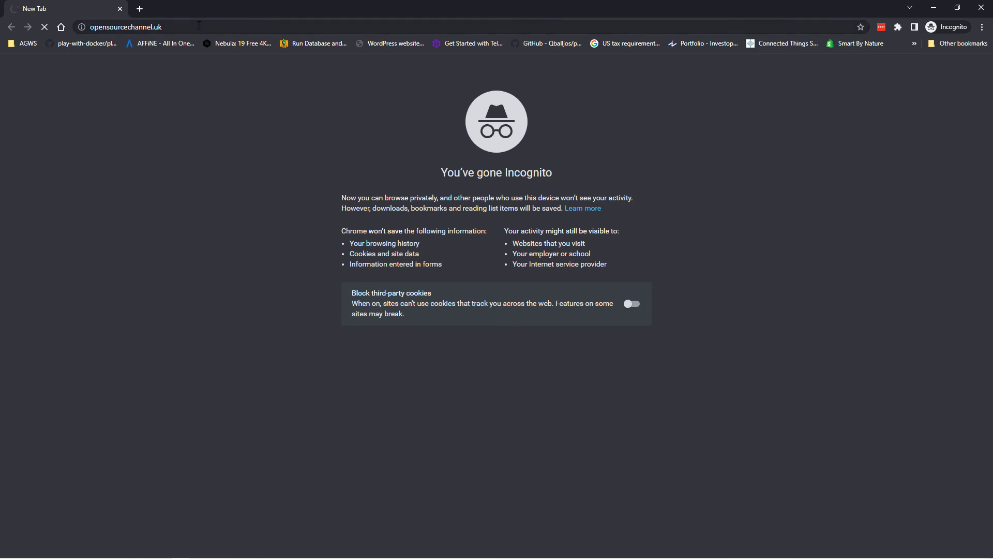
pyautogui.hotkey('ctrl', 'l')
pyautogui.press('Return')
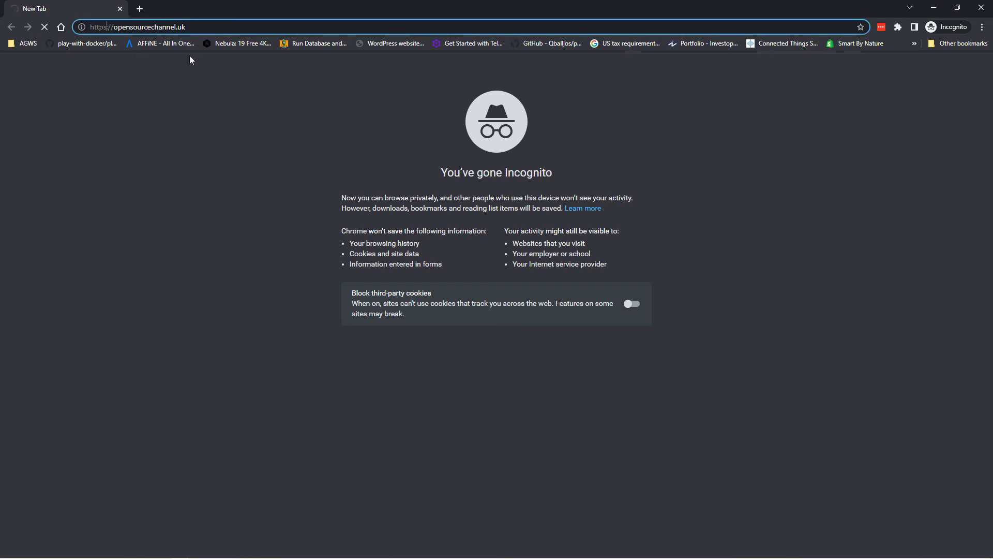
pyautogui.click(134, 223)
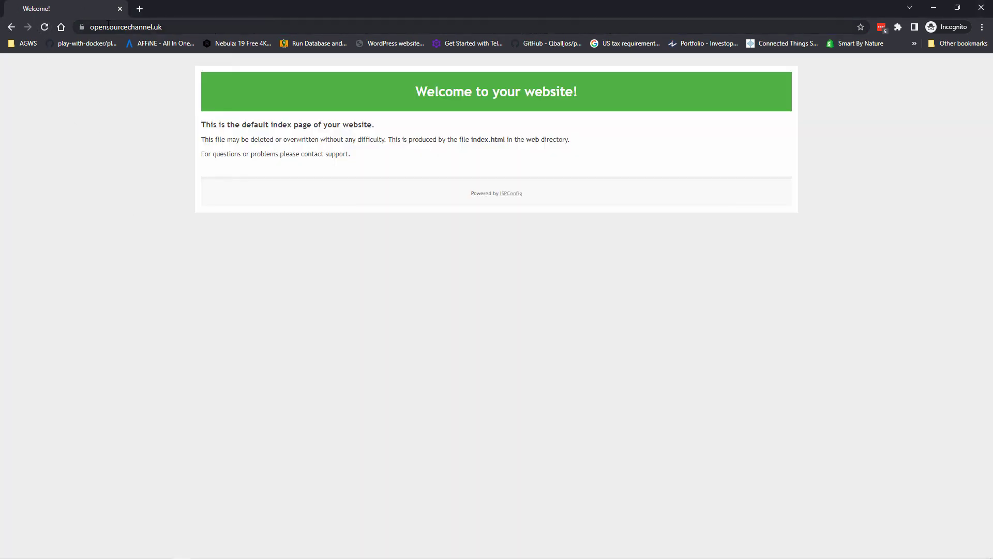
# Check the connection security details of opensourcechannel.uk in the incognito window
pyautogui.click(82, 27)
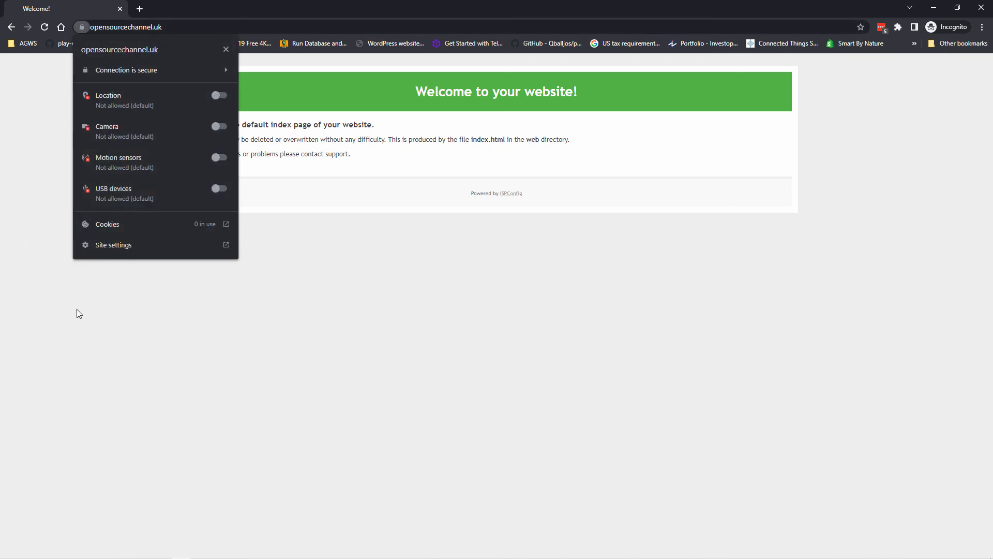
pyautogui.click(151, 68)
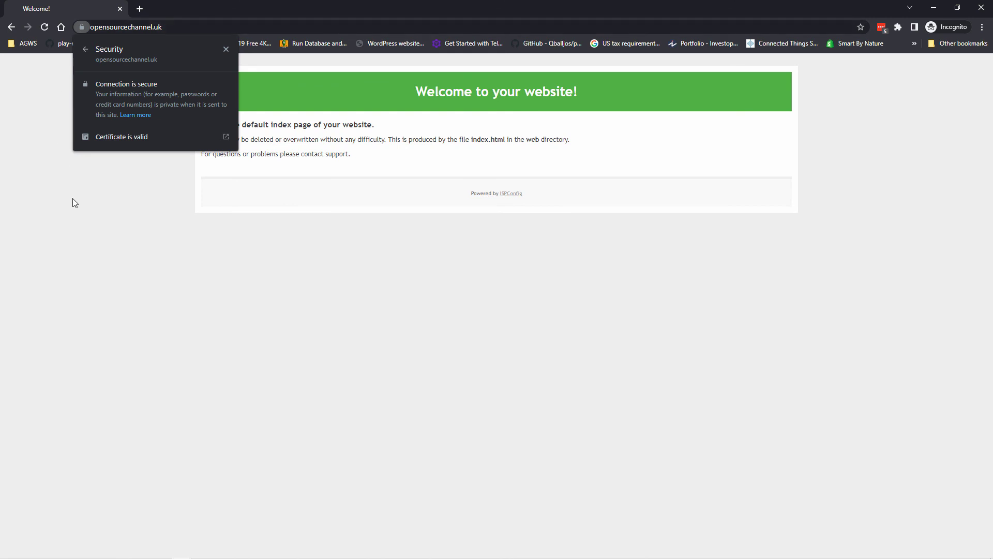
pyautogui.click(86, 227)
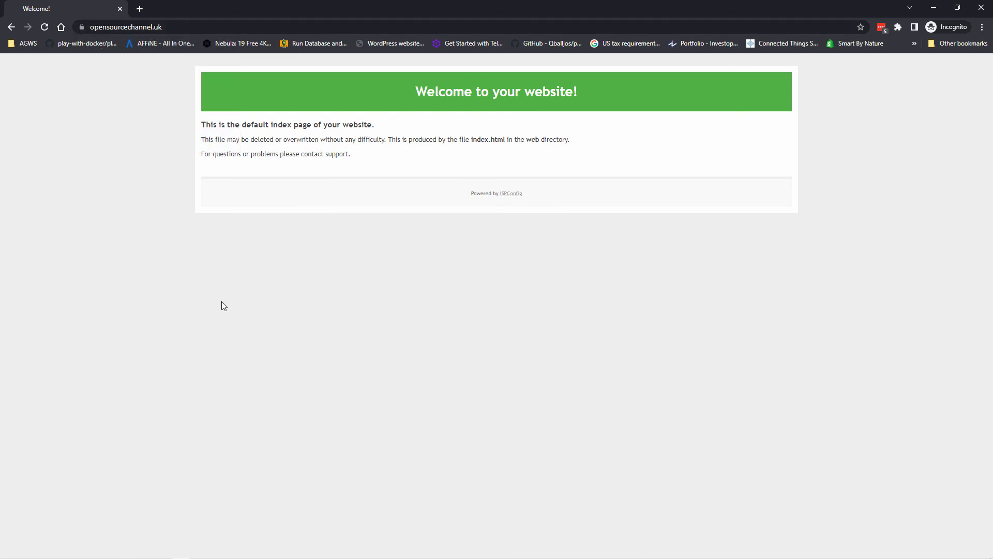
pyautogui.click(114, 27)
pyautogui.write('cp.')
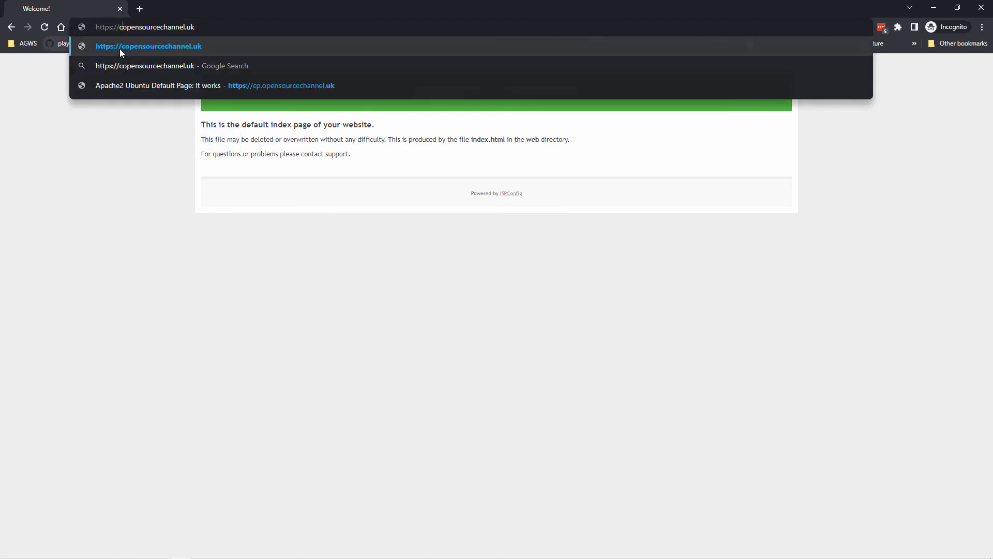
pyautogui.press('Return')
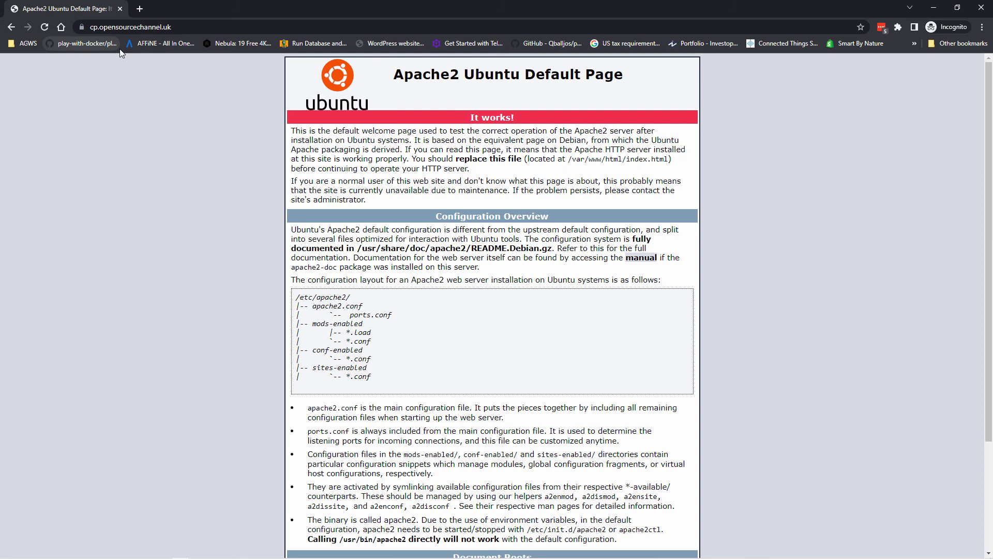
pyautogui.click(80, 29)
pyautogui.click(132, 73)
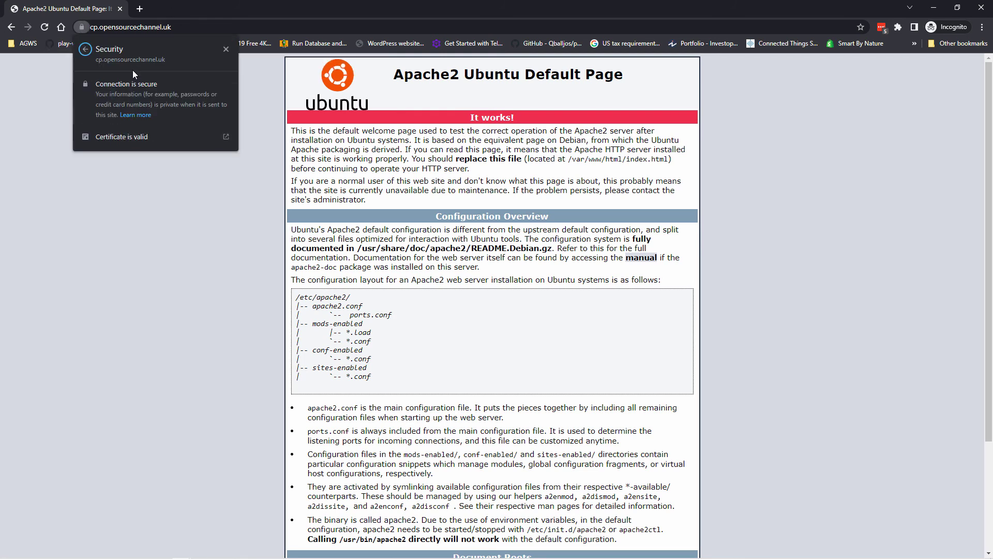
pyautogui.click(132, 431)
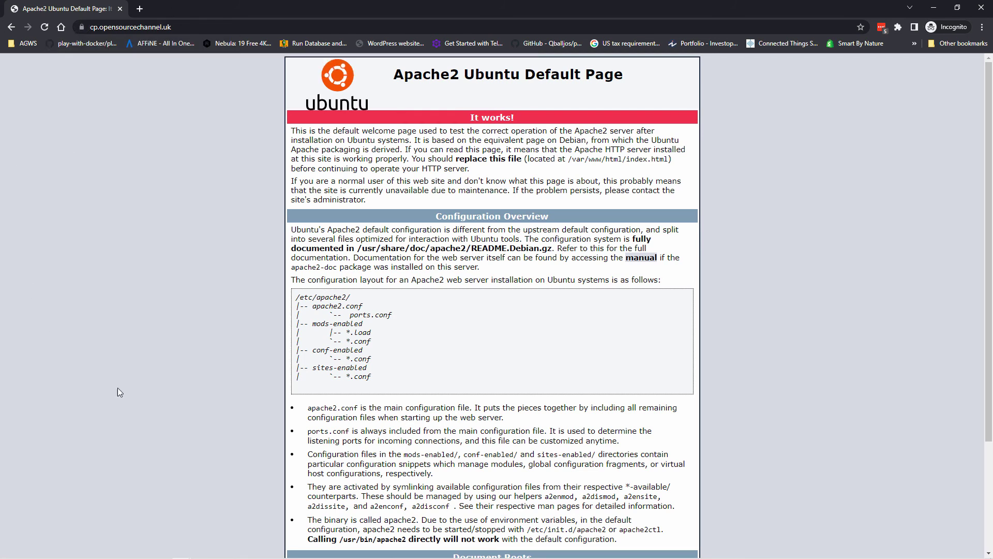
# Close the incognito window and show the OSC UK channel's videos page on YouTube
pyautogui.click(200, 28)
pyautogui.click(200, 29)
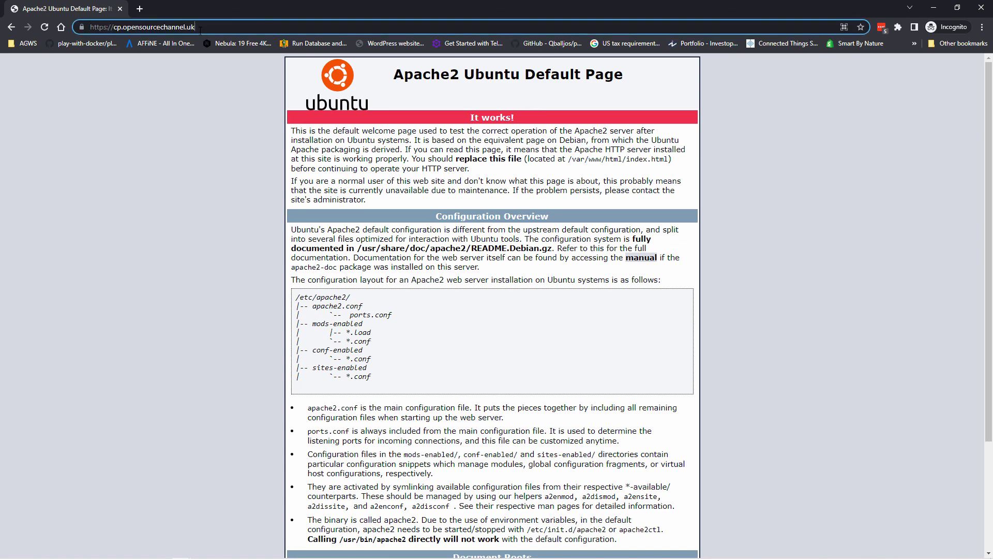
pyautogui.click(361, 259)
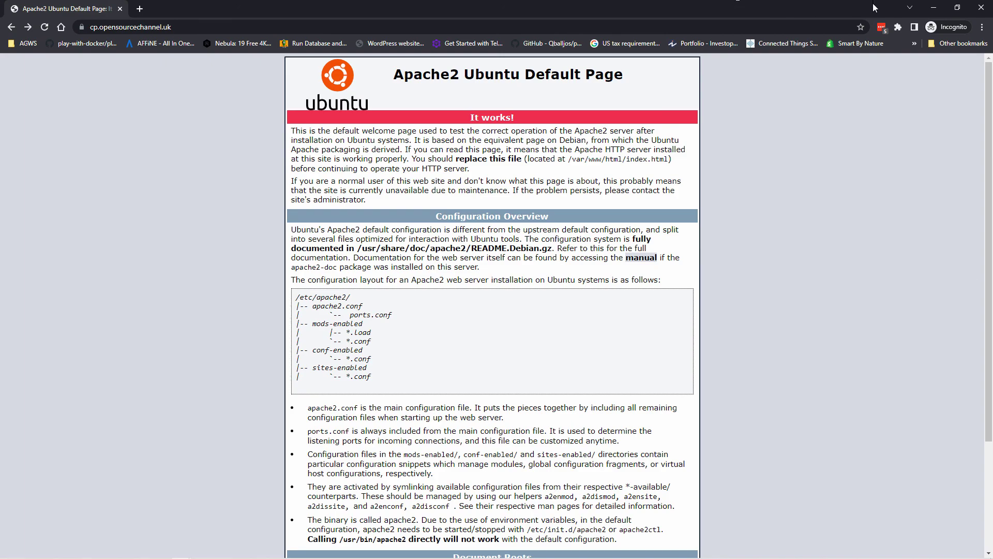
pyautogui.click(981, 7)
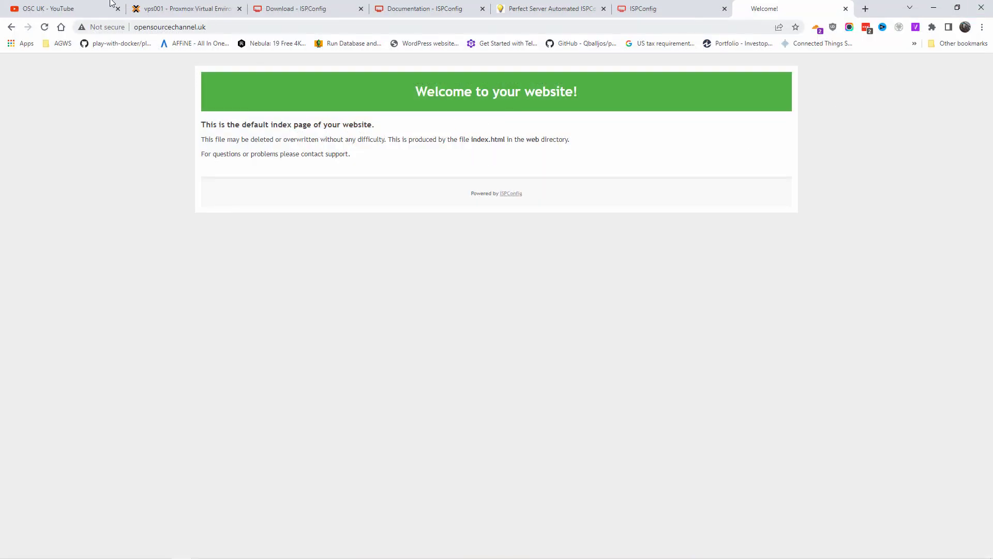
pyautogui.click(78, 7)
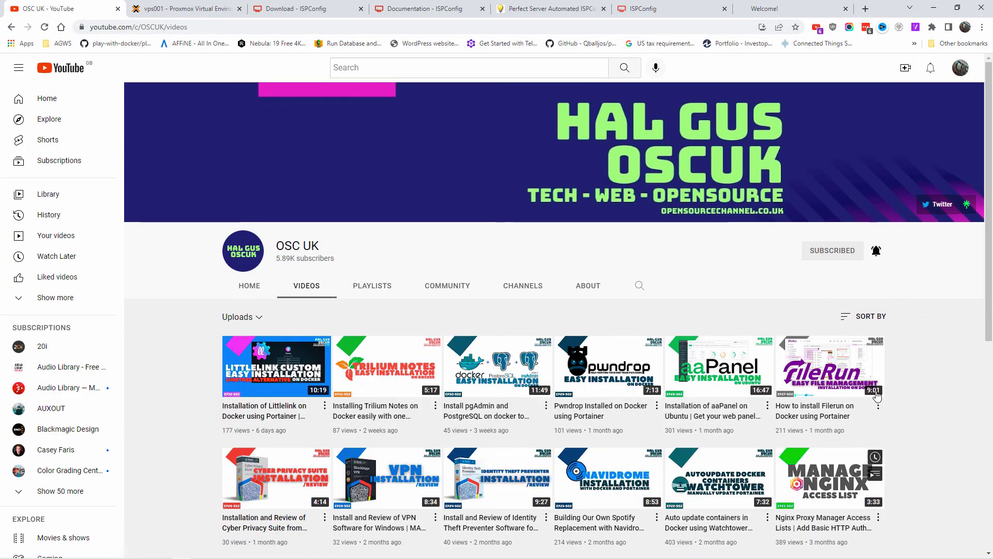